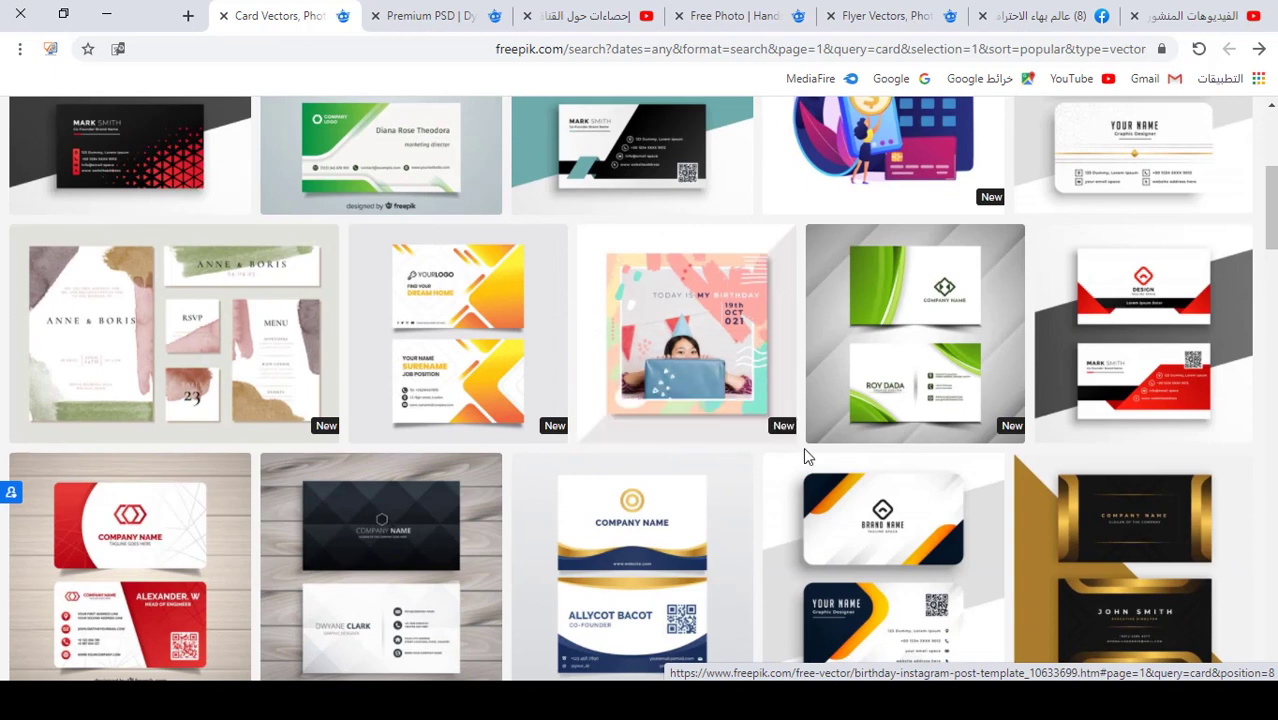
- Browse the card search results and open the "Luxury royal black and gold business card design template" in a new tab
scroll(805, 450, down, 2)
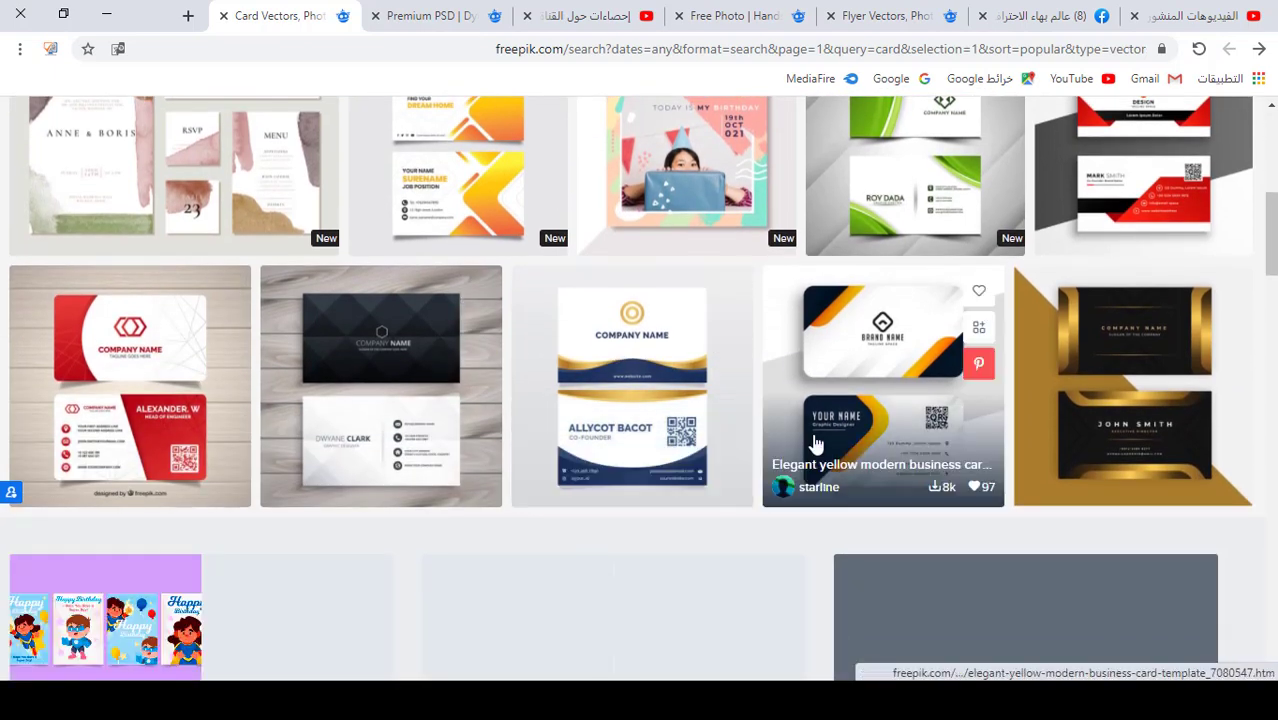
scroll(830, 440, down, 2)
scroll(838, 327, up, 1)
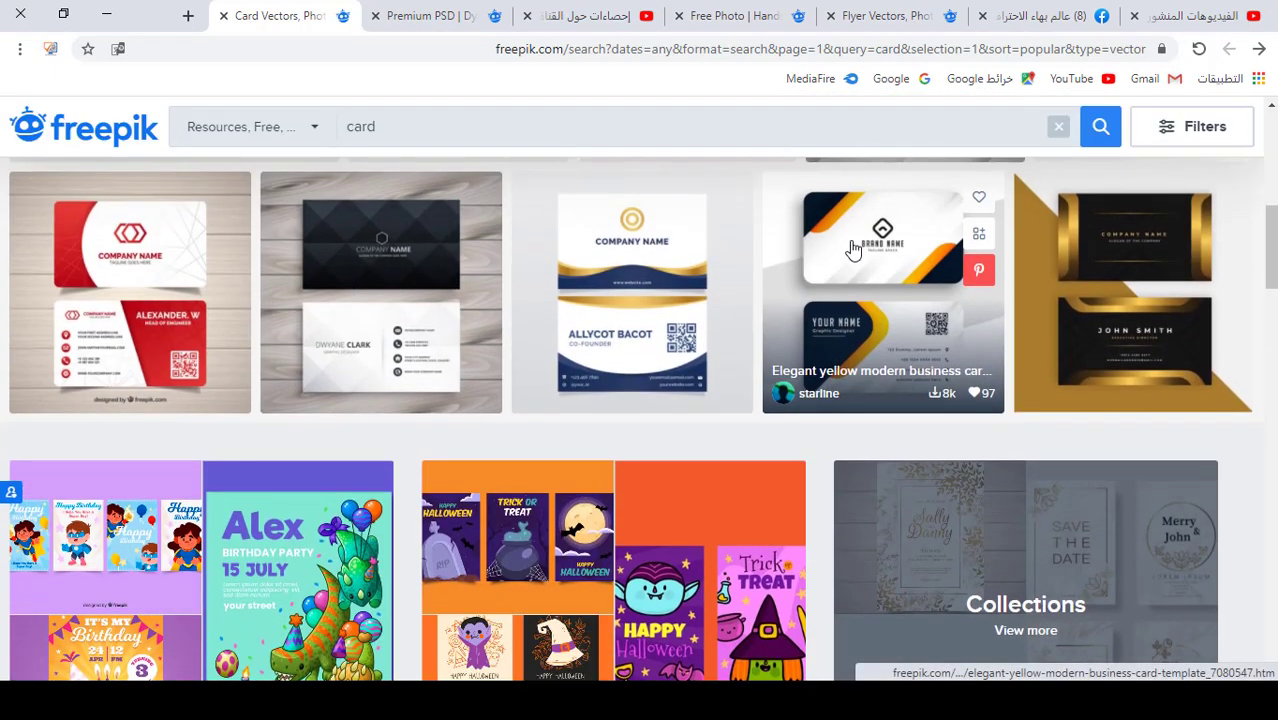
scroll(565, 416, down, 1)
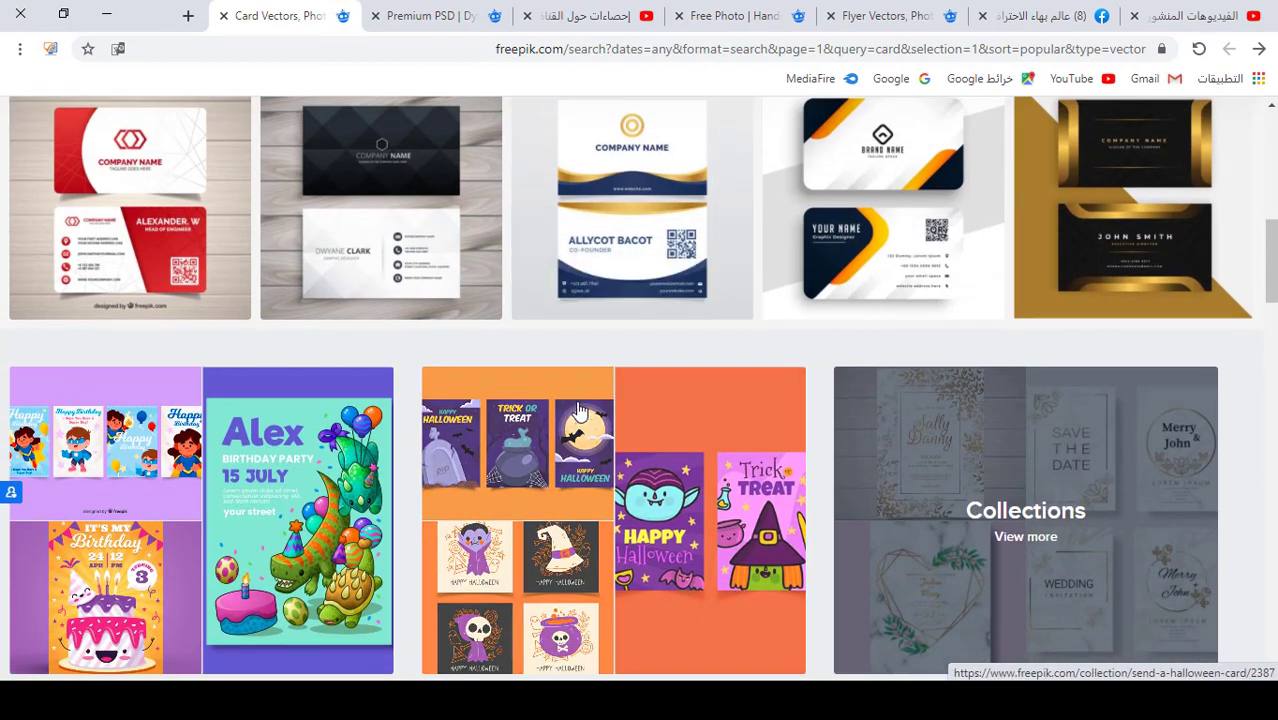
scroll(566, 413, down, 5)
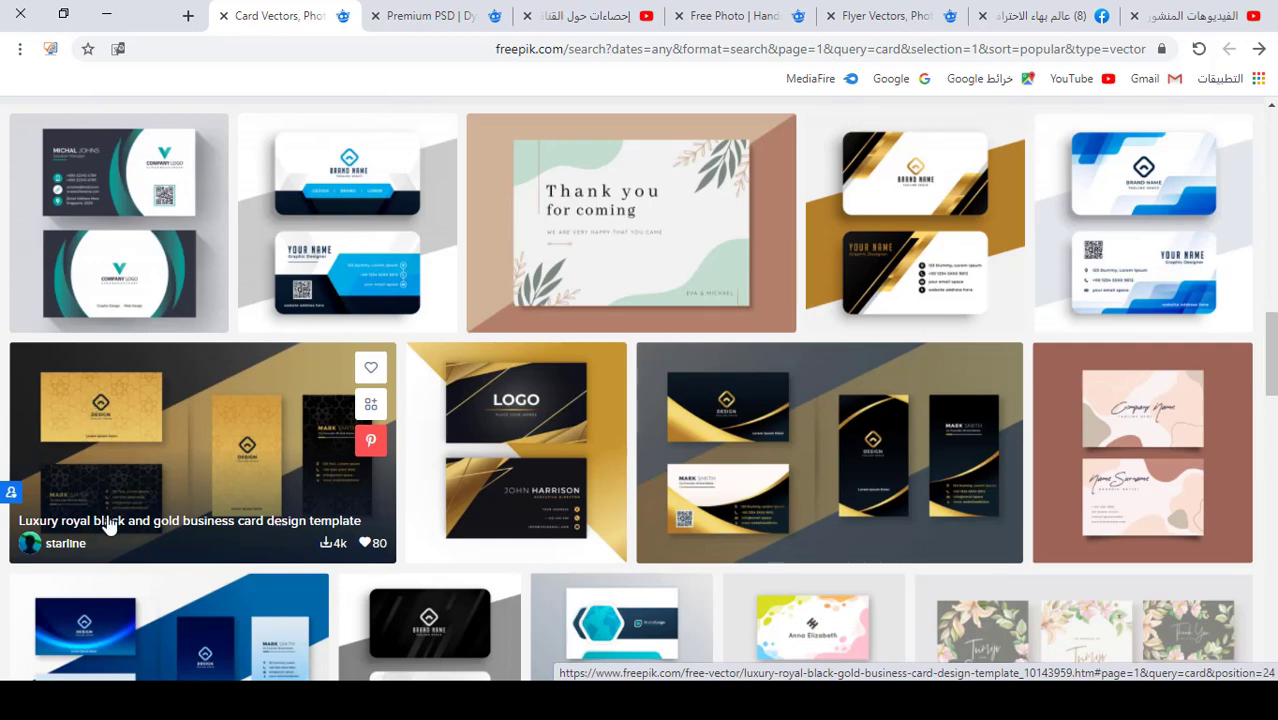
middle_click(228, 432)
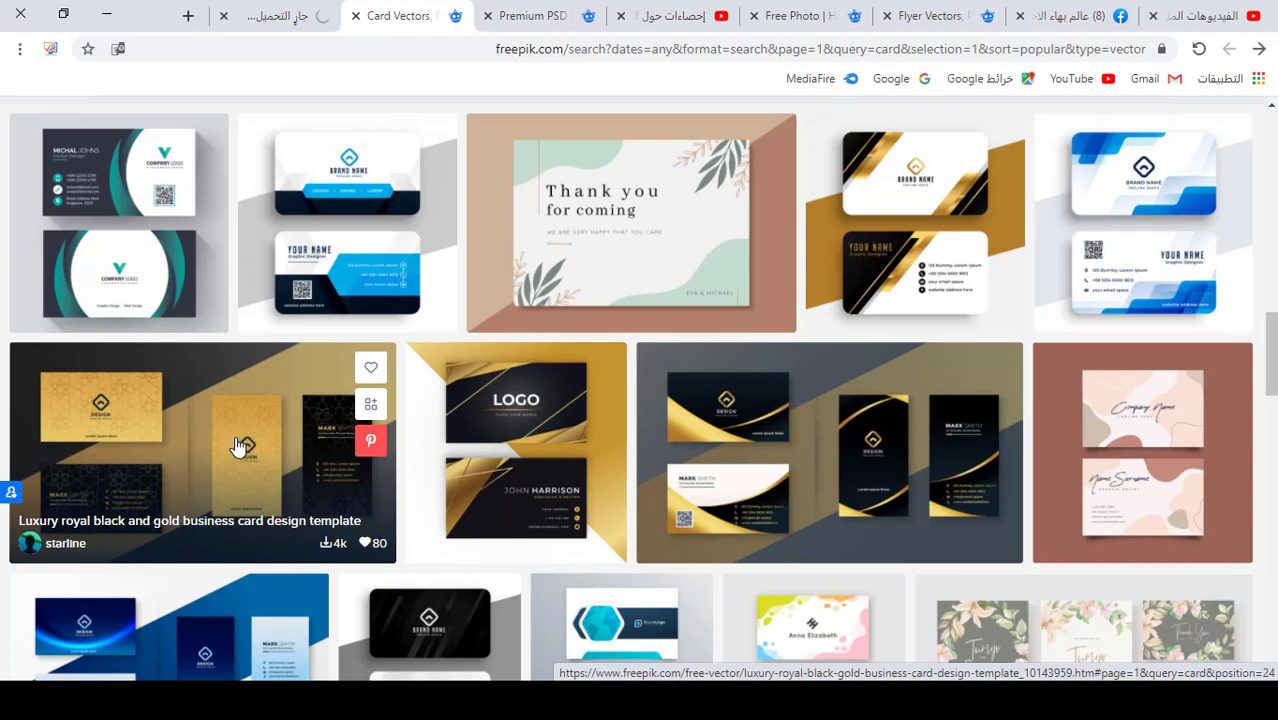
- Open the general business double-sided card and the modern business card with abstract design in new tabs
scroll(245, 452, down, 1)
scroll(300, 470, down, 2)
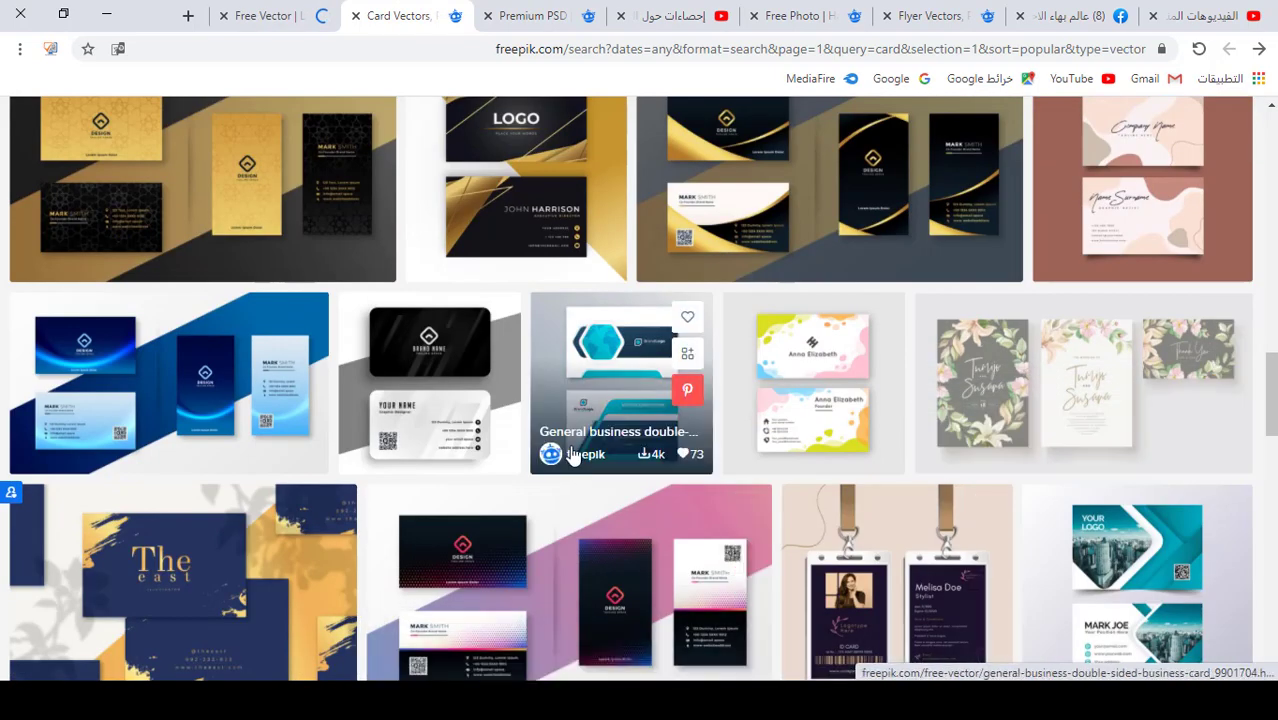
middle_click(626, 375)
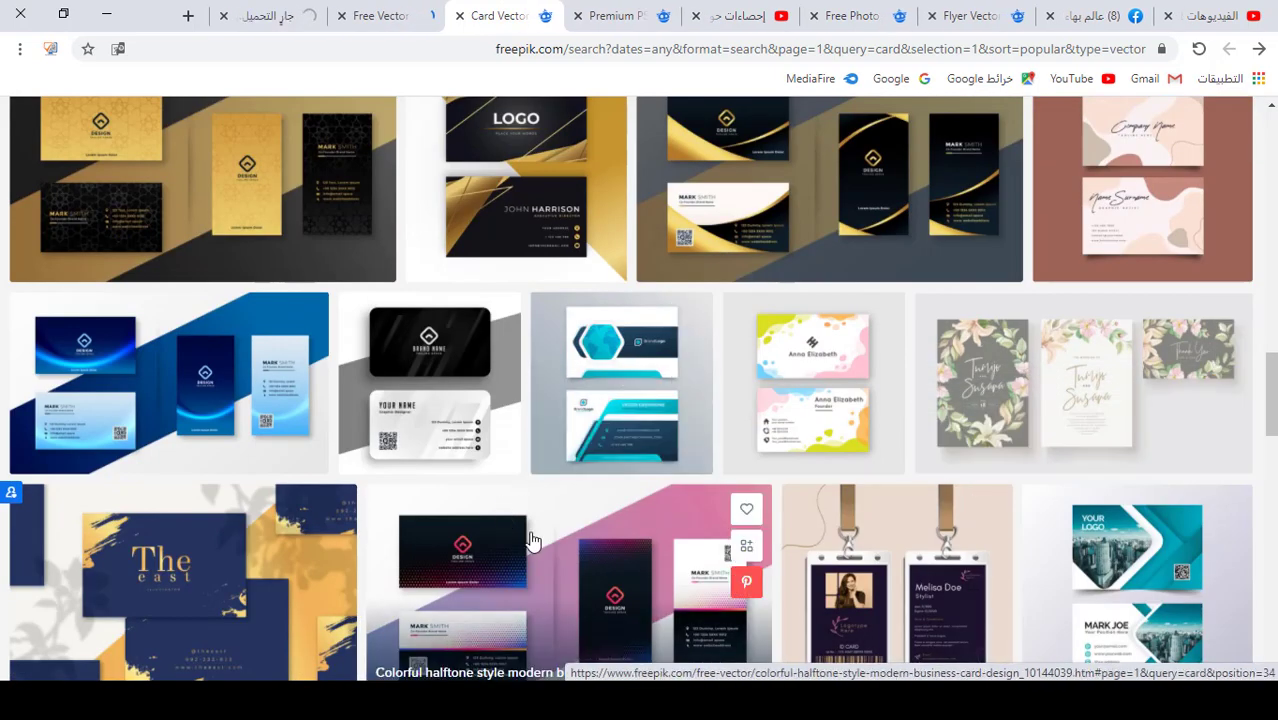
scroll(533, 541, down, 5)
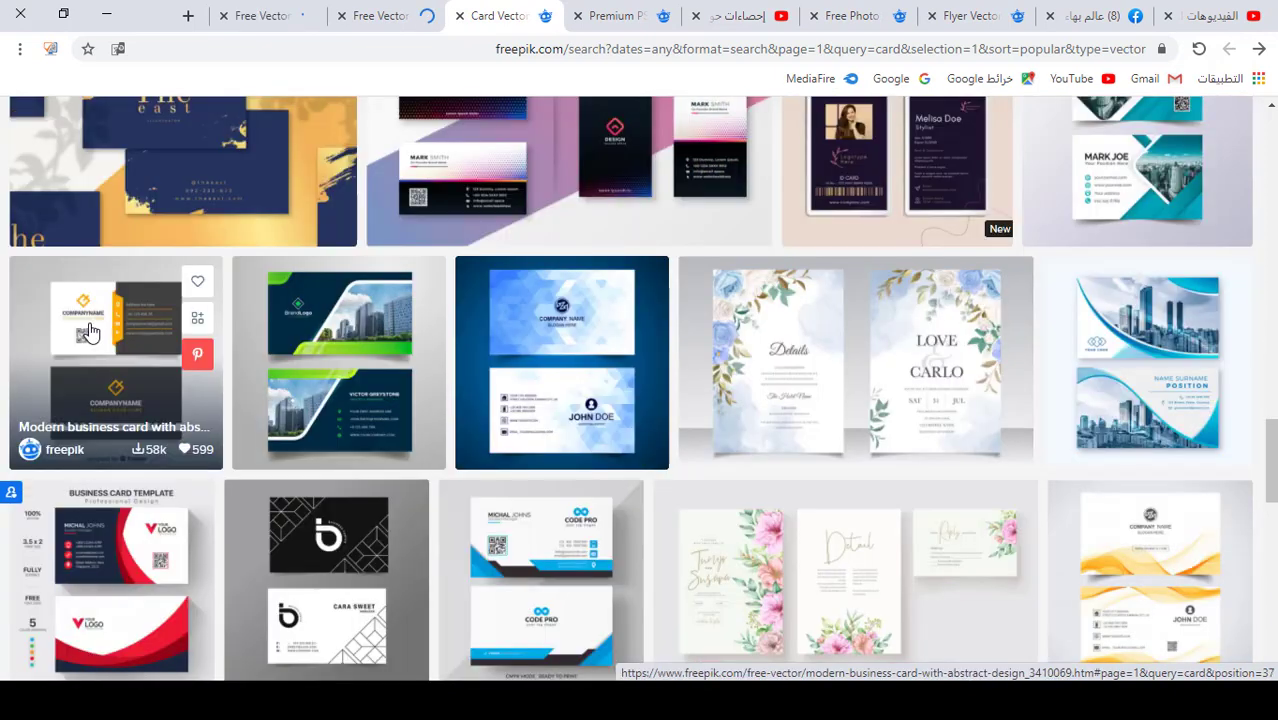
middle_click(178, 362)
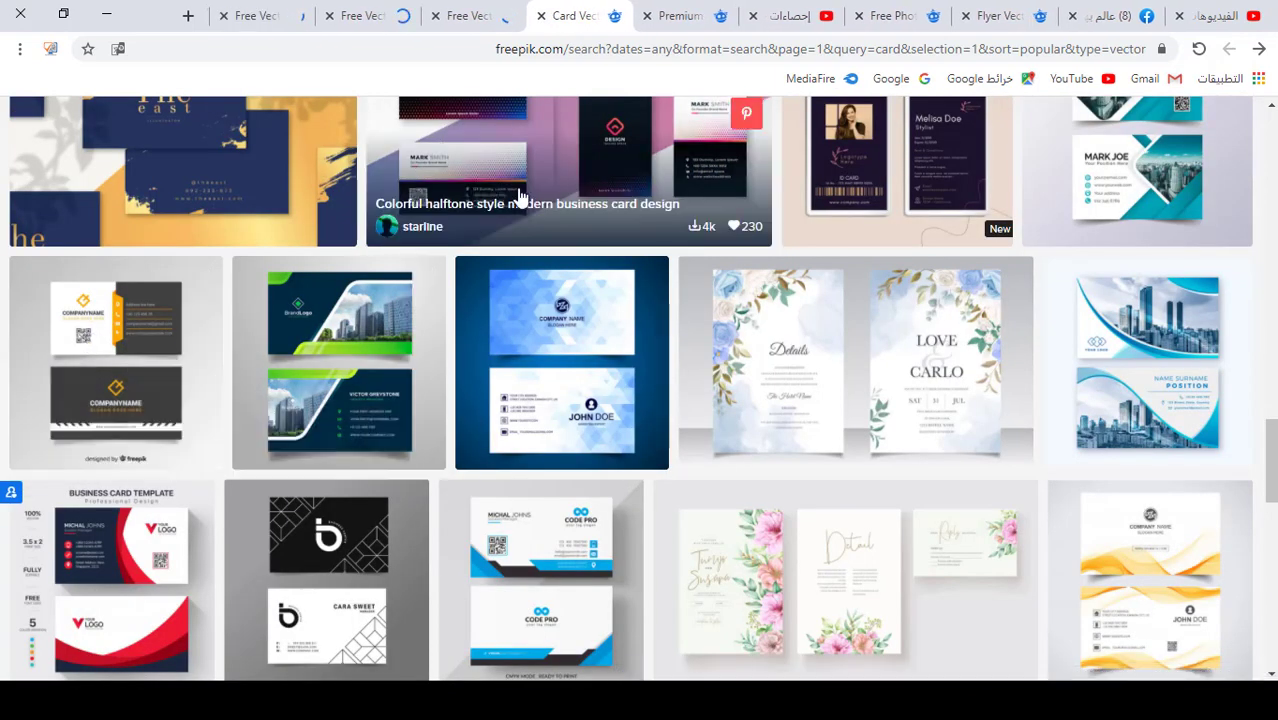
- Download the luxury royal black and gold, general double-sided, and modern abstract business card templates from their opened pages
click(470, 17)
click(1110, 280)
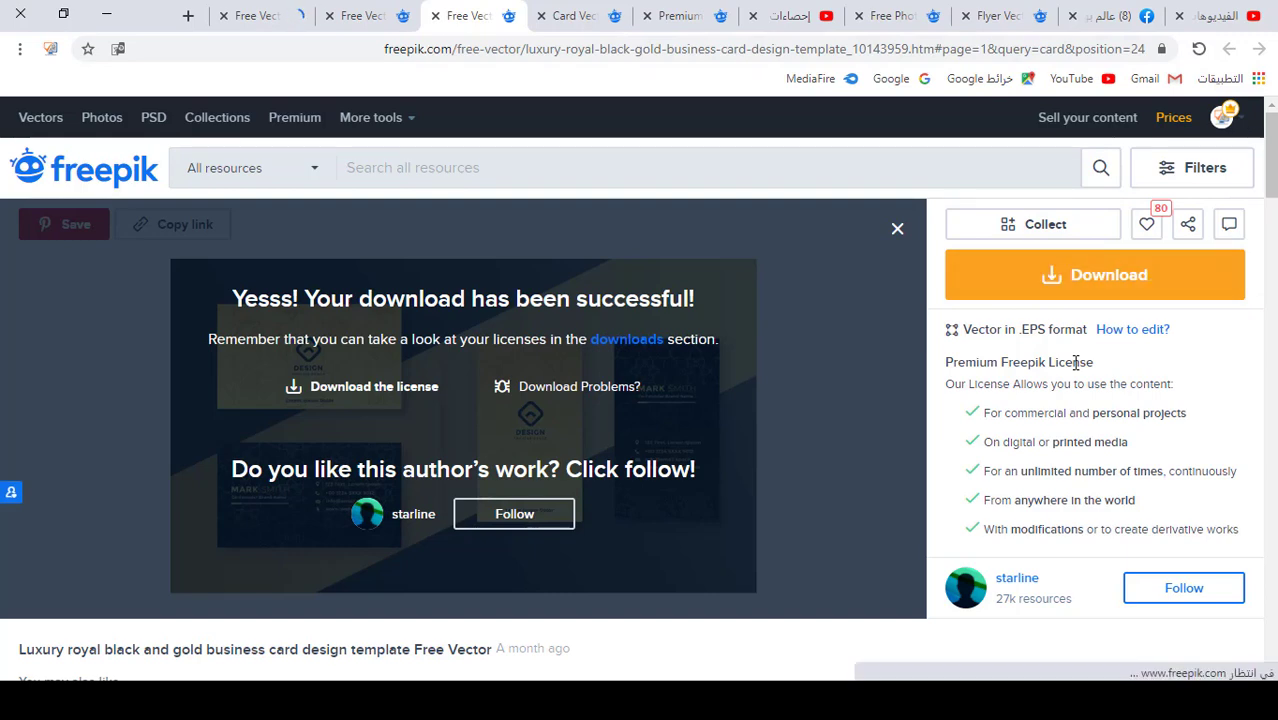
click(362, 15)
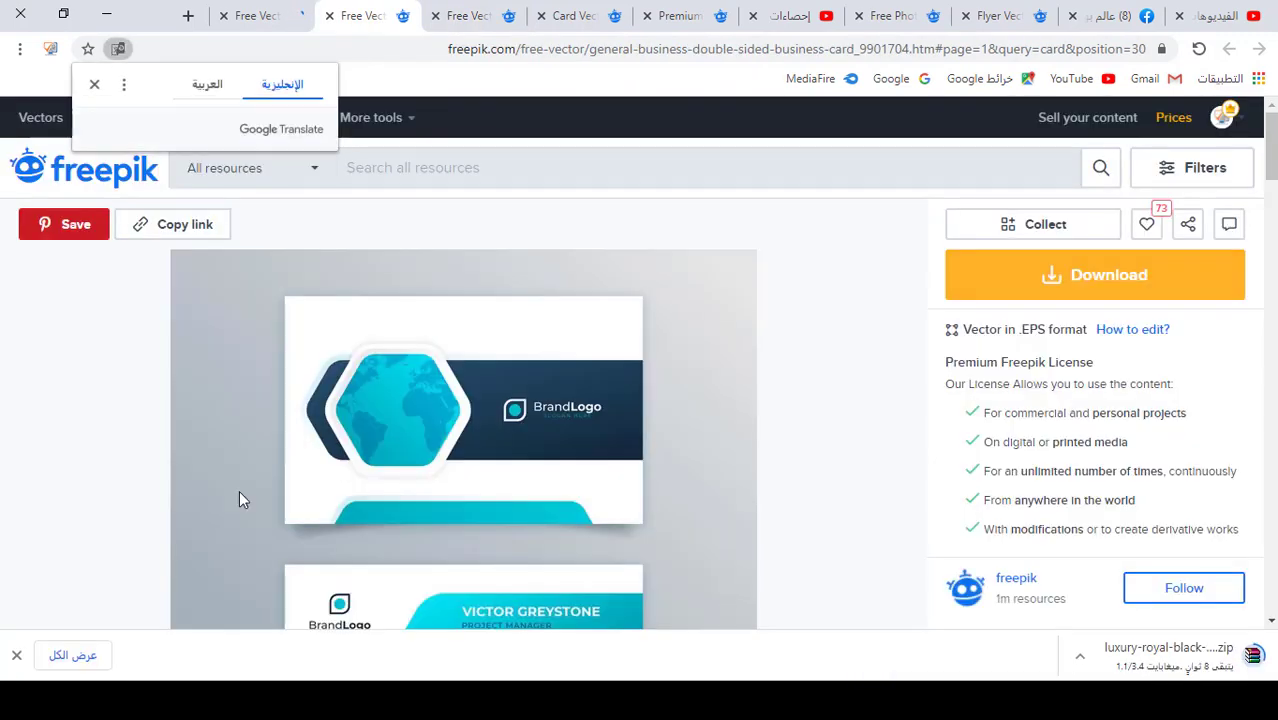
scroll(509, 458, down, 1)
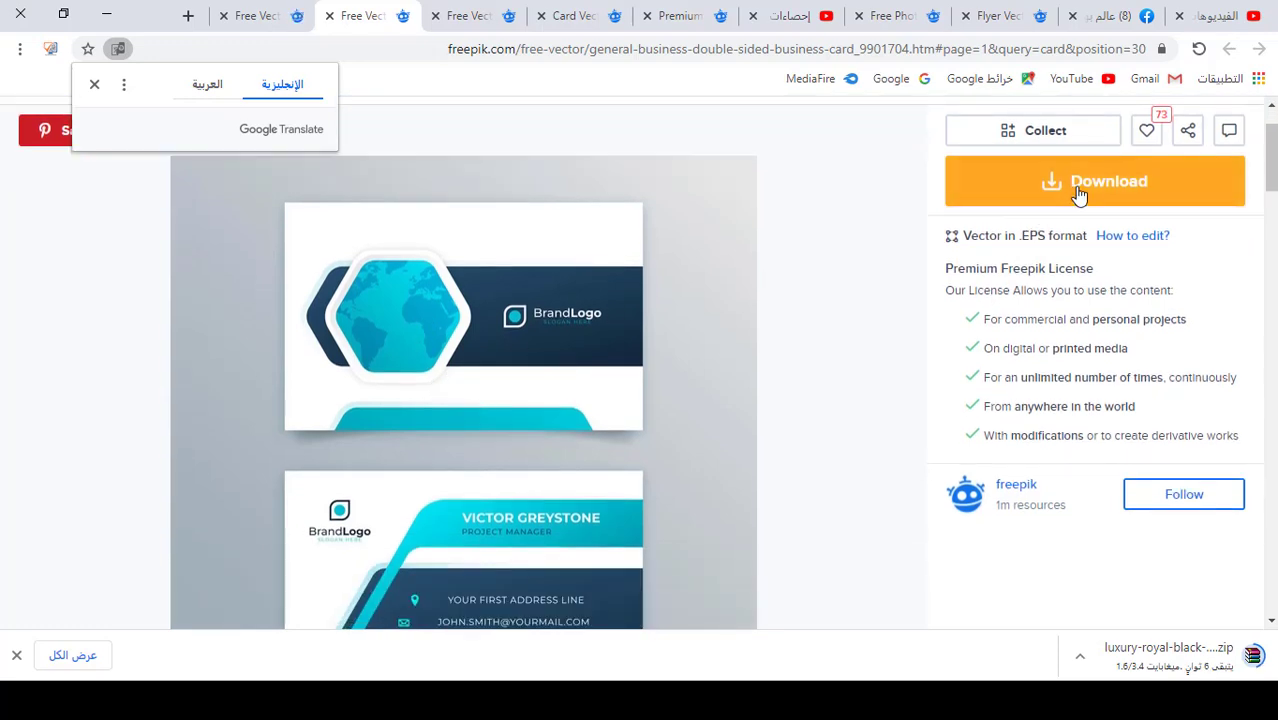
click(1049, 184)
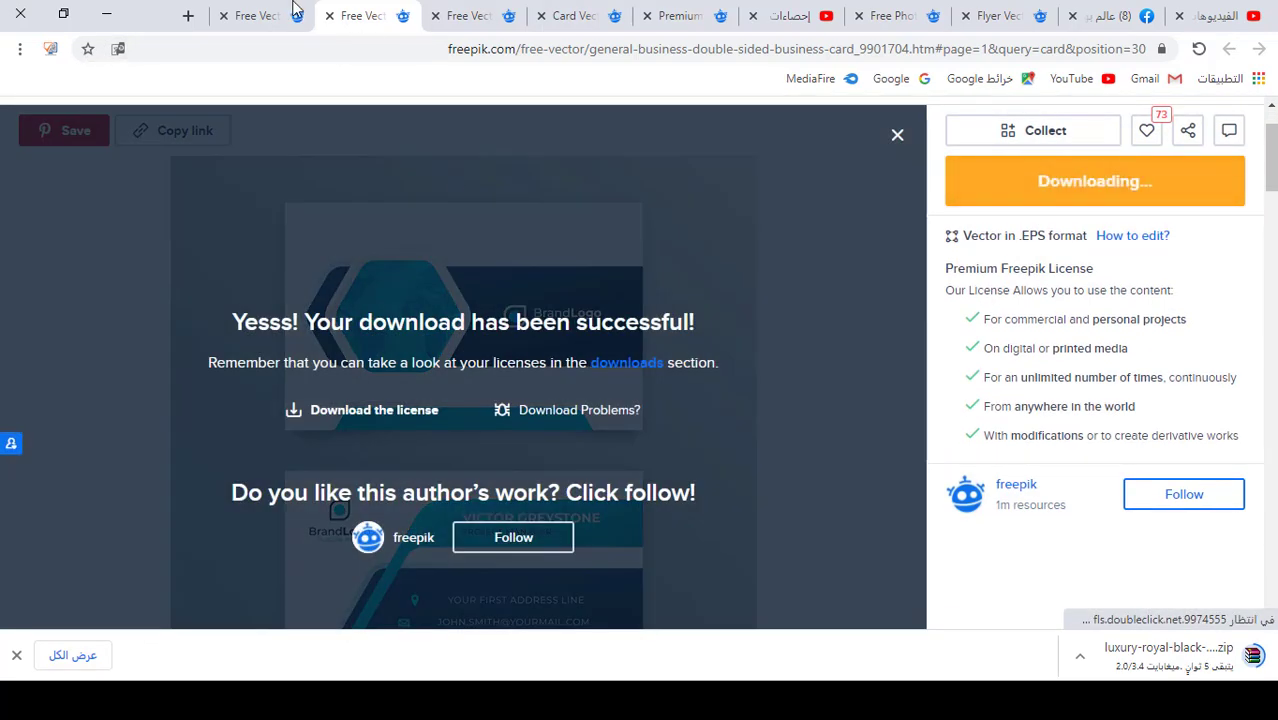
click(297, 10)
click(1050, 284)
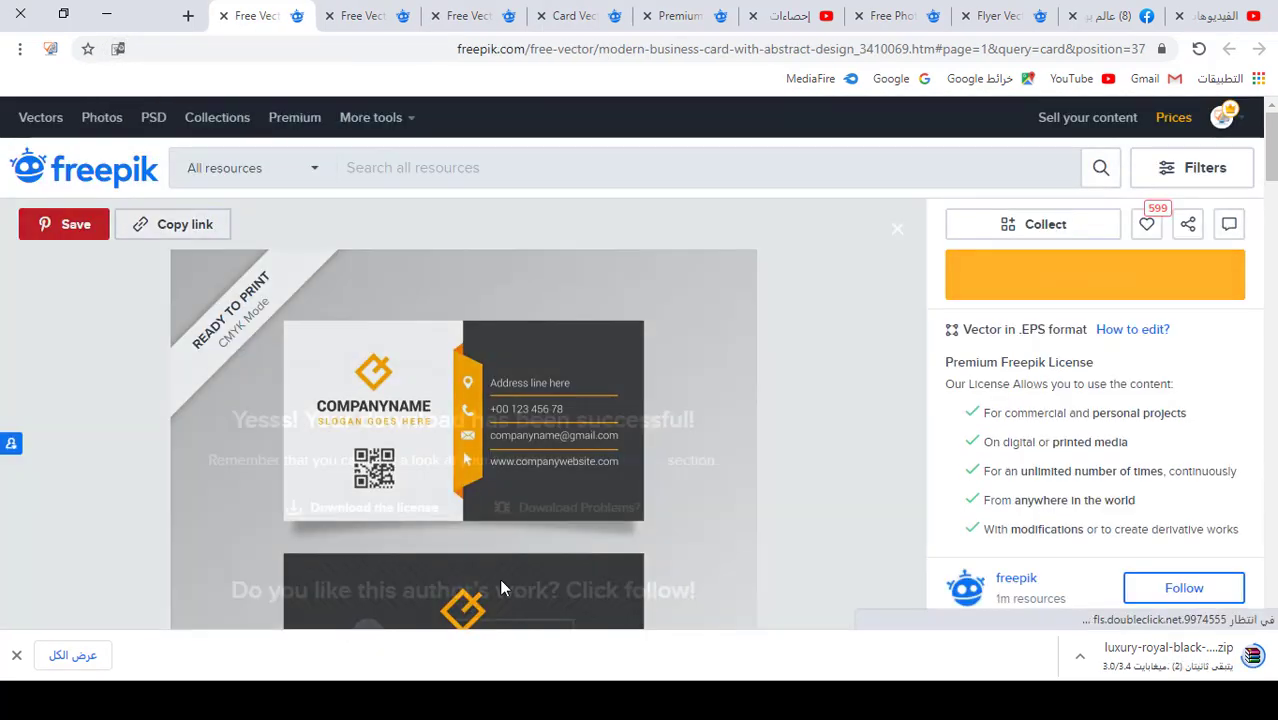
scroll(448, 461, down, 1)
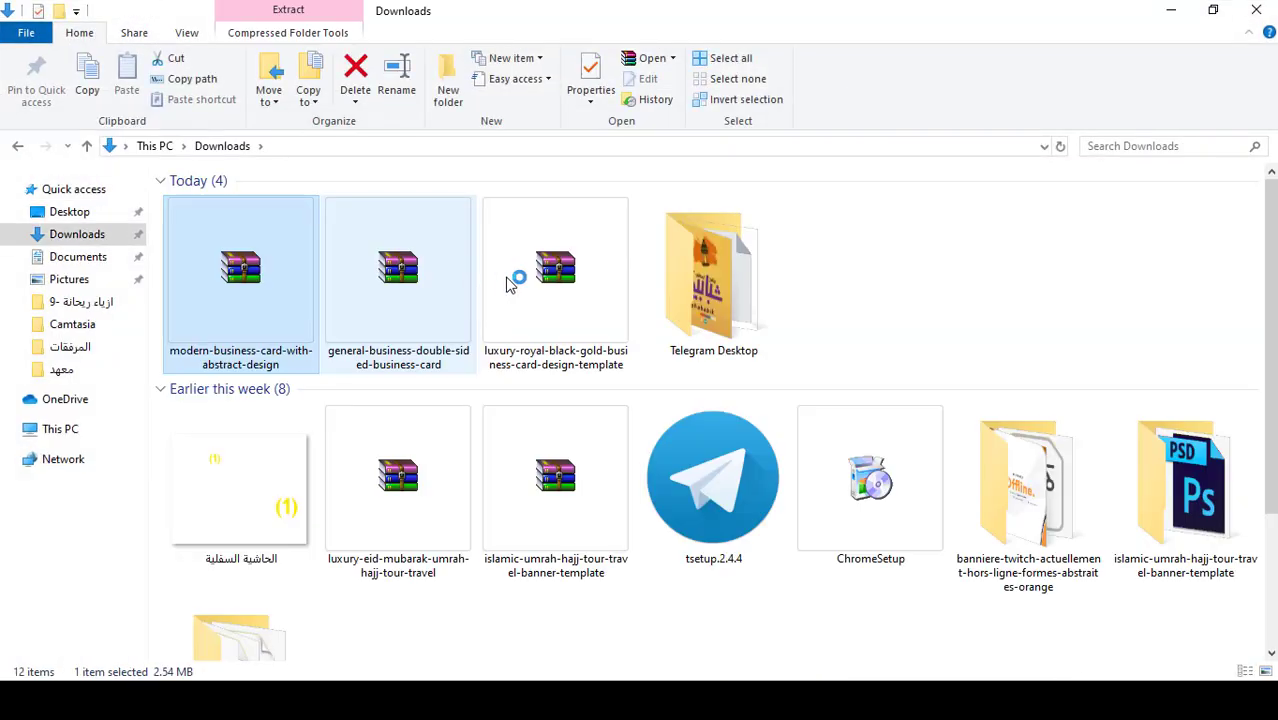
- Extract the three downloaded business card archives in Downloads, each to its own separate folder
shift+click(586, 272)
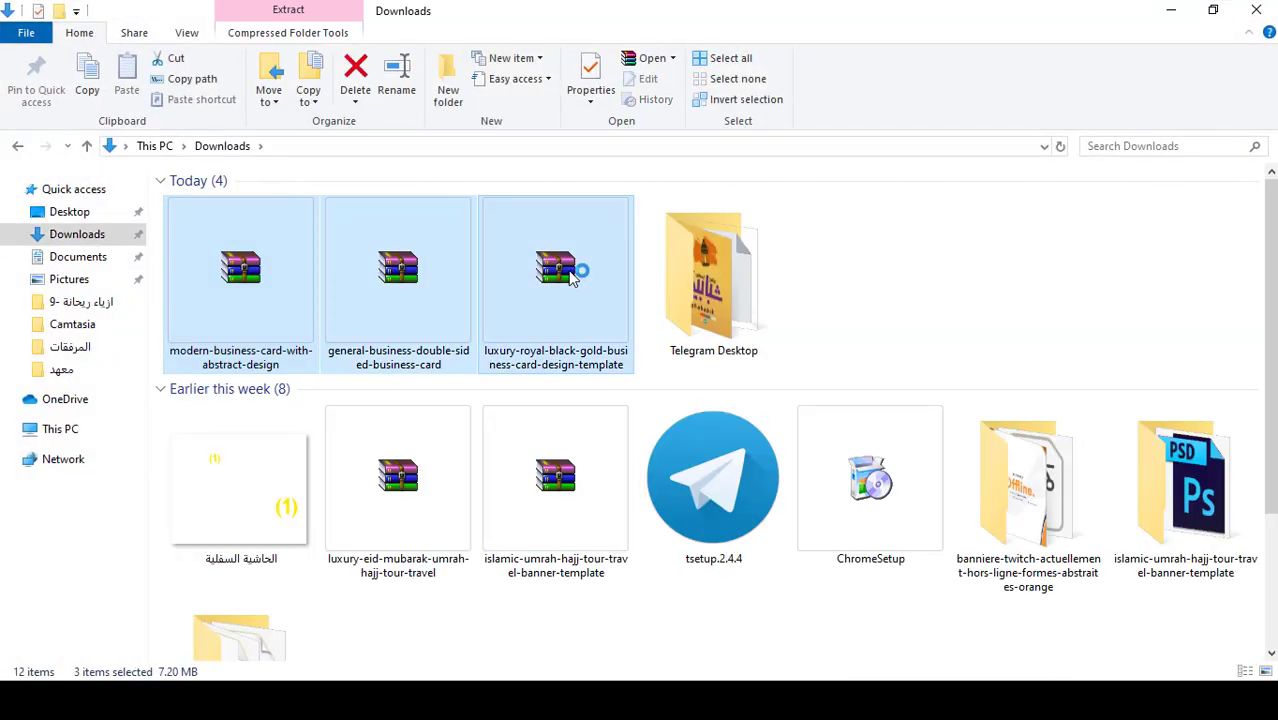
right_click(574, 270)
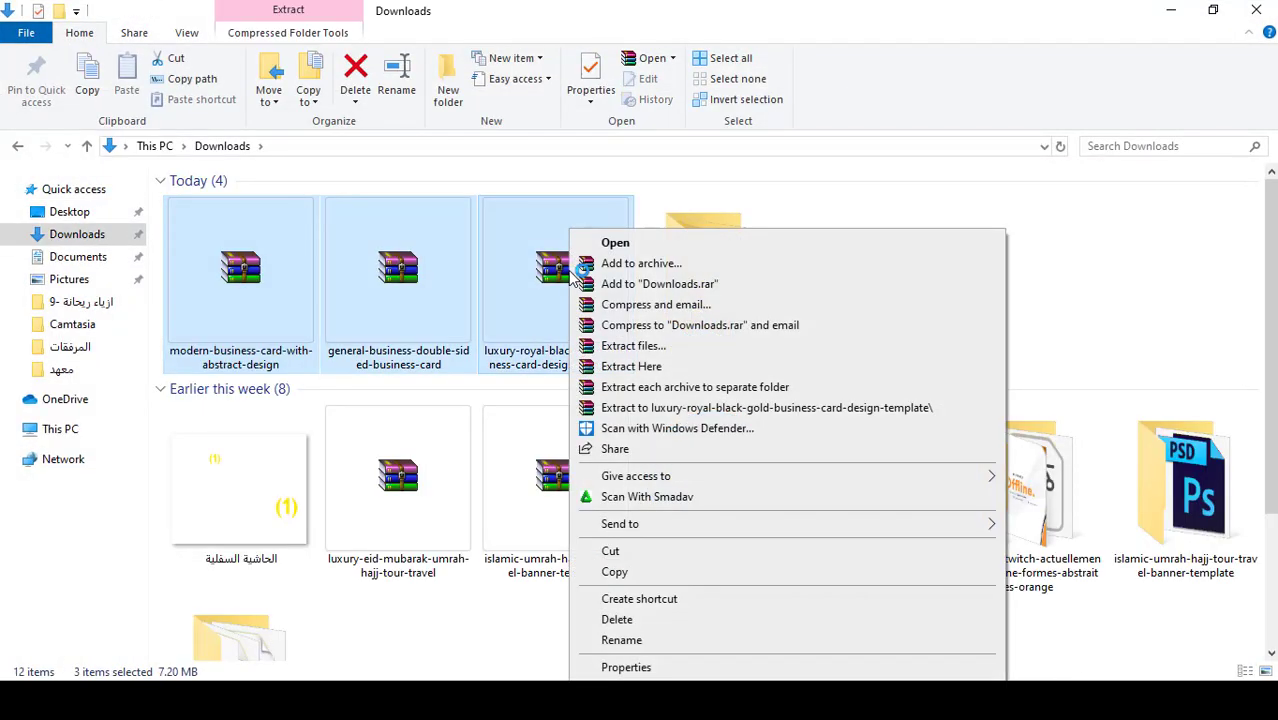
click(769, 390)
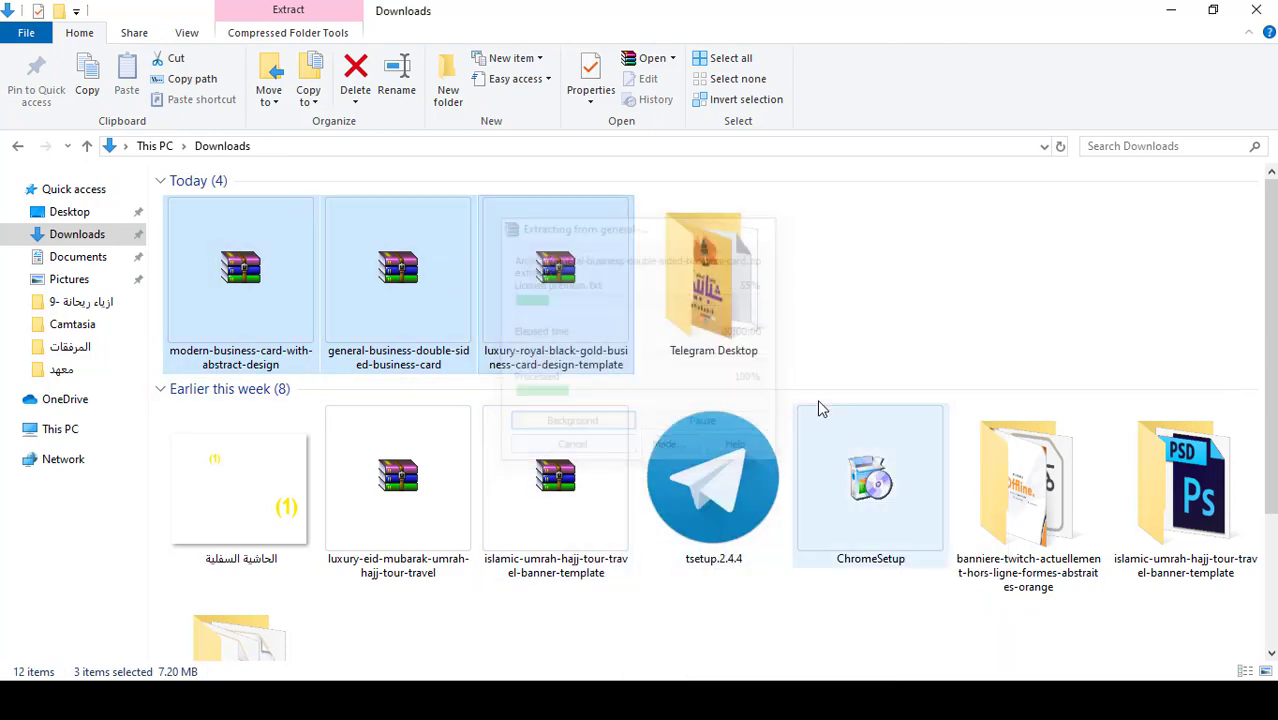
- Open the extracted luxury-royal-black-gold folder, show its files as large icons, and open the 18106061 EPS file in Illustrator
click(875, 278)
double_click(875, 278)
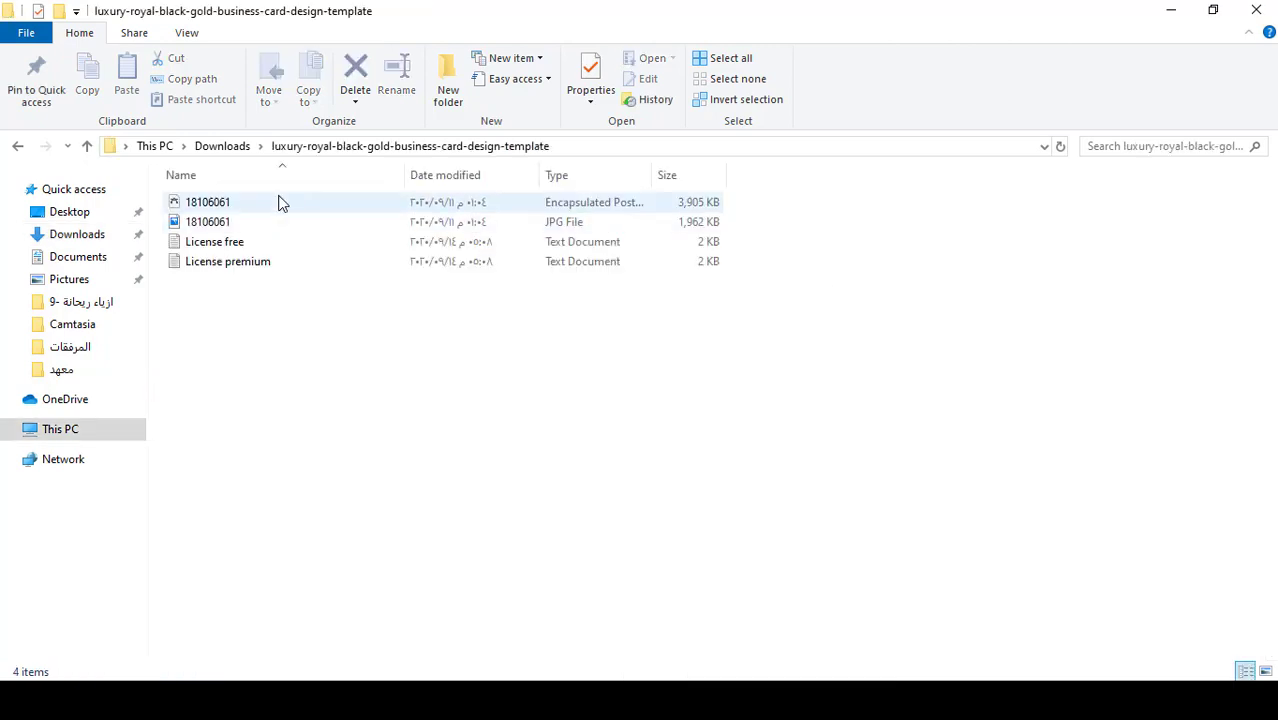
ctrl+scroll(280, 203, up, 5)
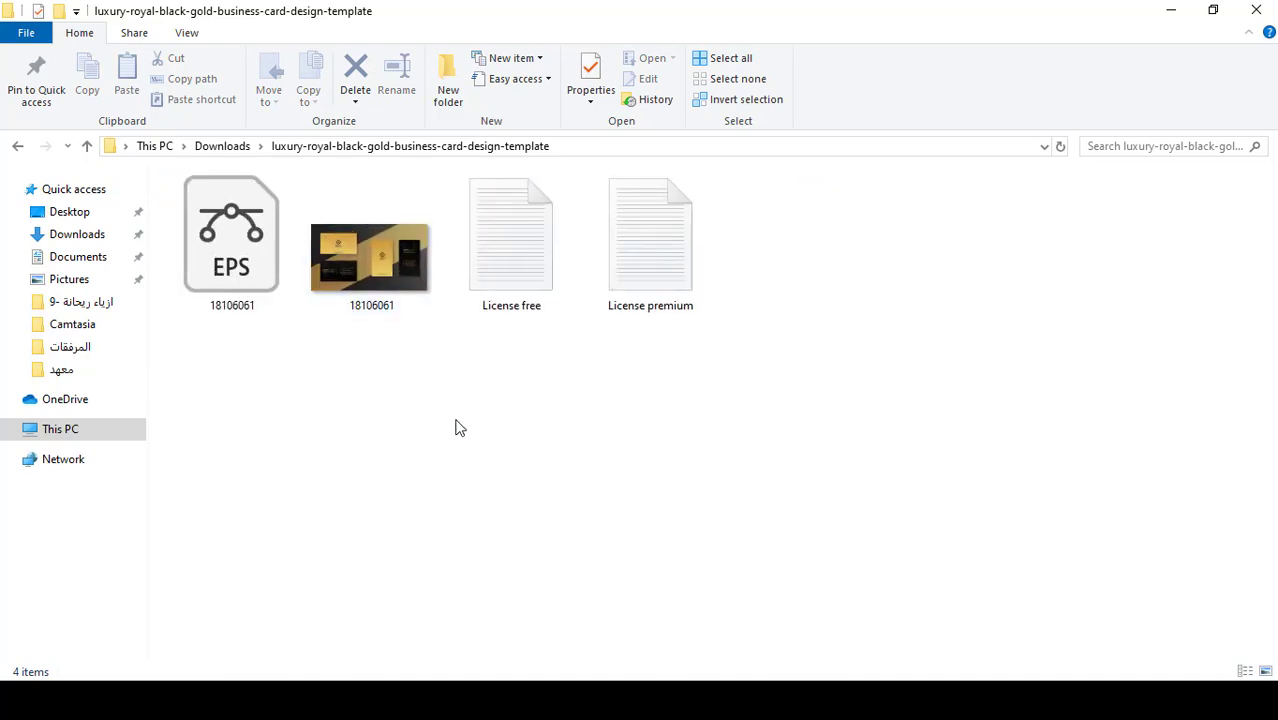
click(237, 233)
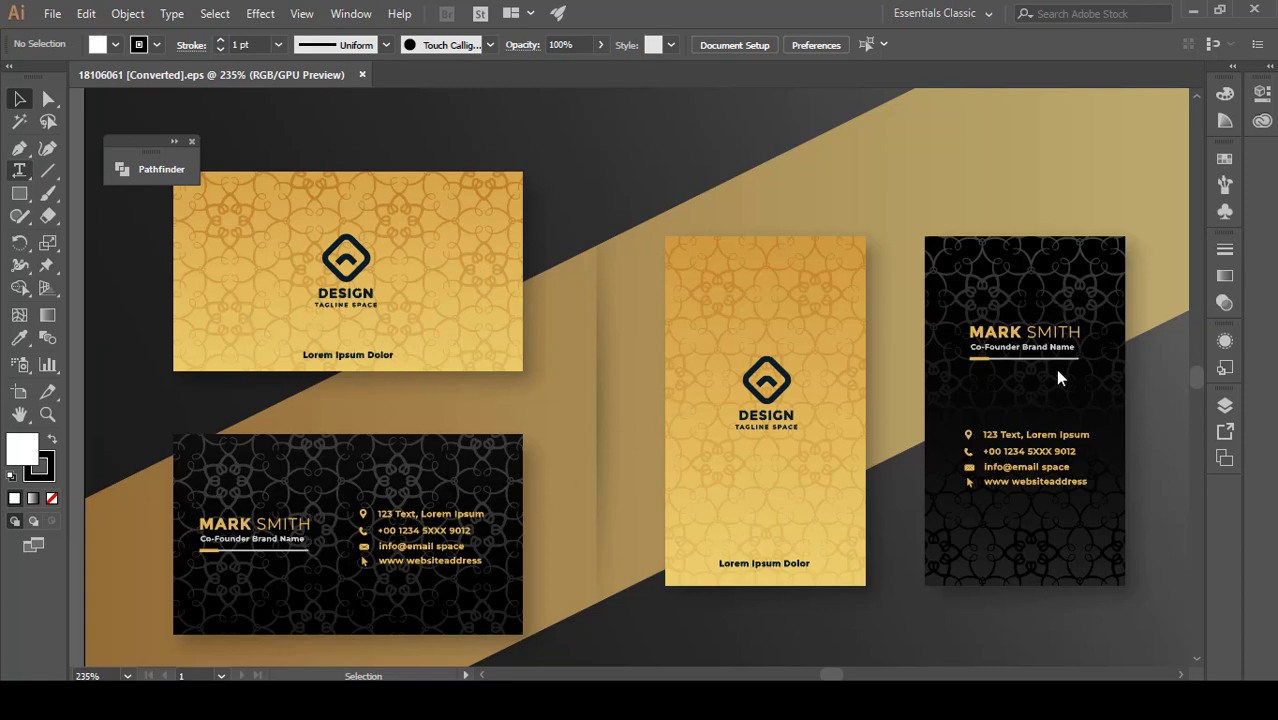
- Isolate the clip group of the horizontal gold card and delete its logo with the DESIGN and TAGLINE SPACE text
key(t)
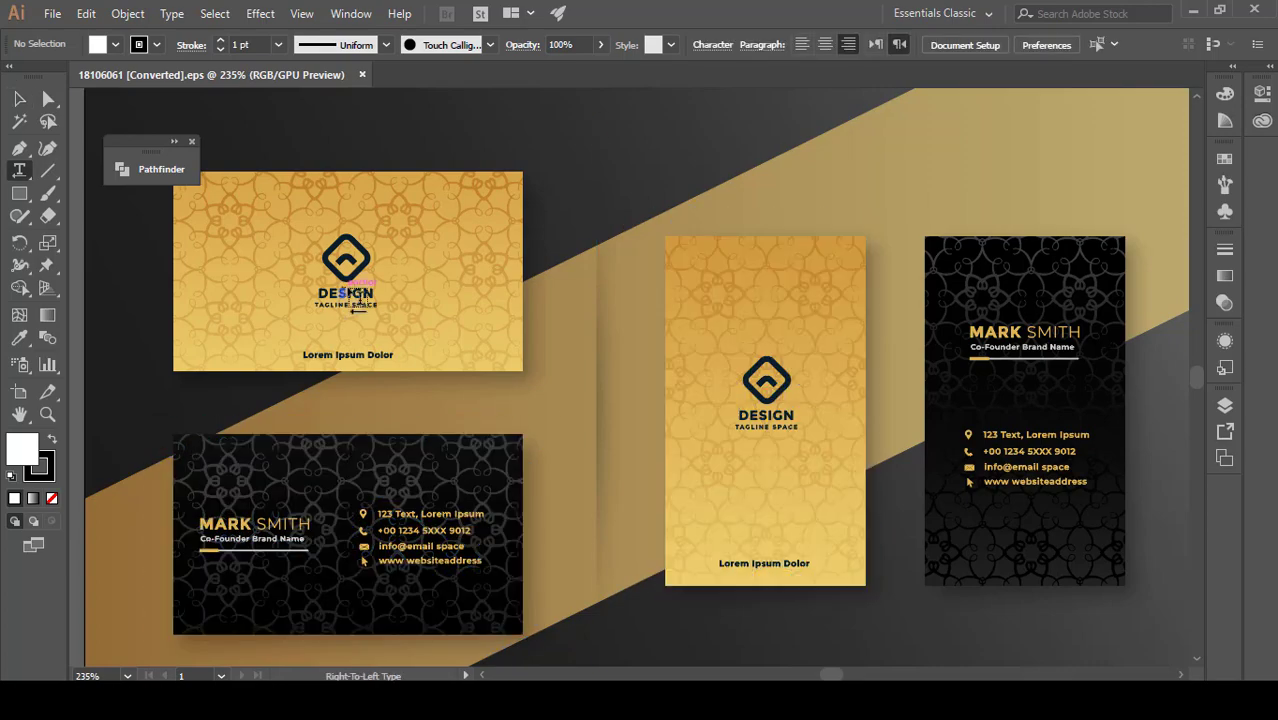
click(19, 99)
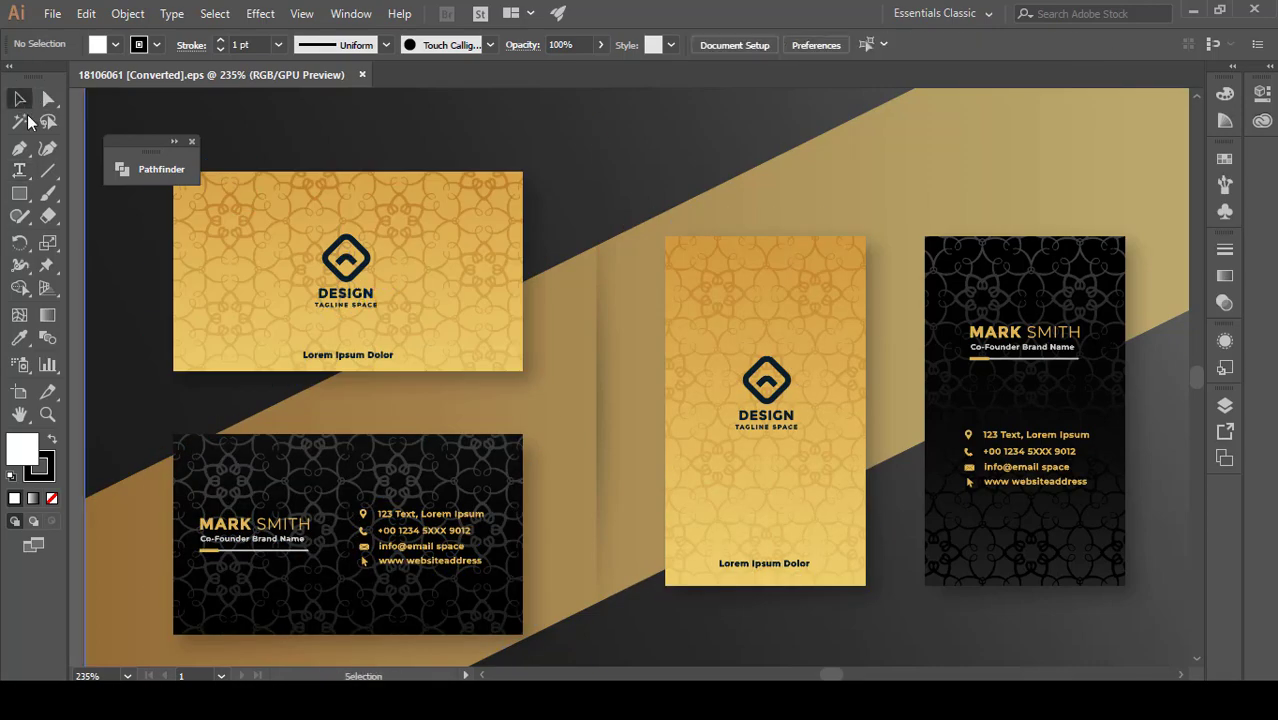
scroll(277, 253, up, 2)
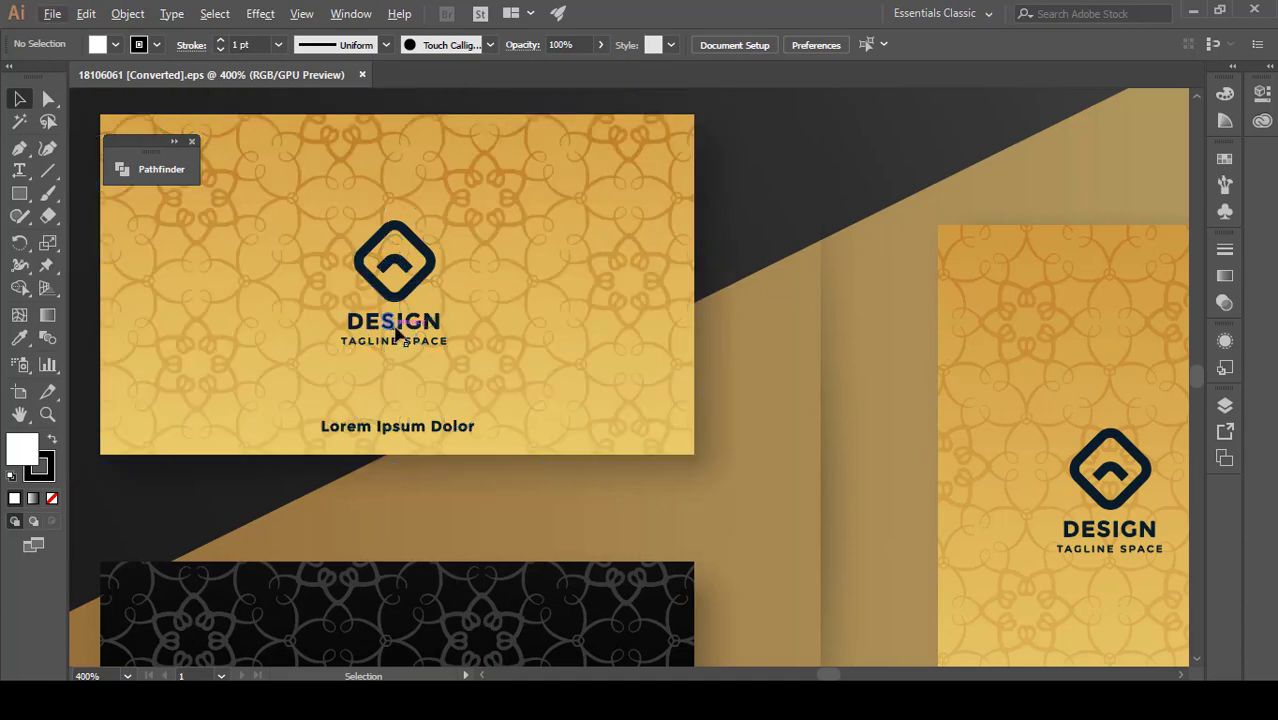
click(391, 327)
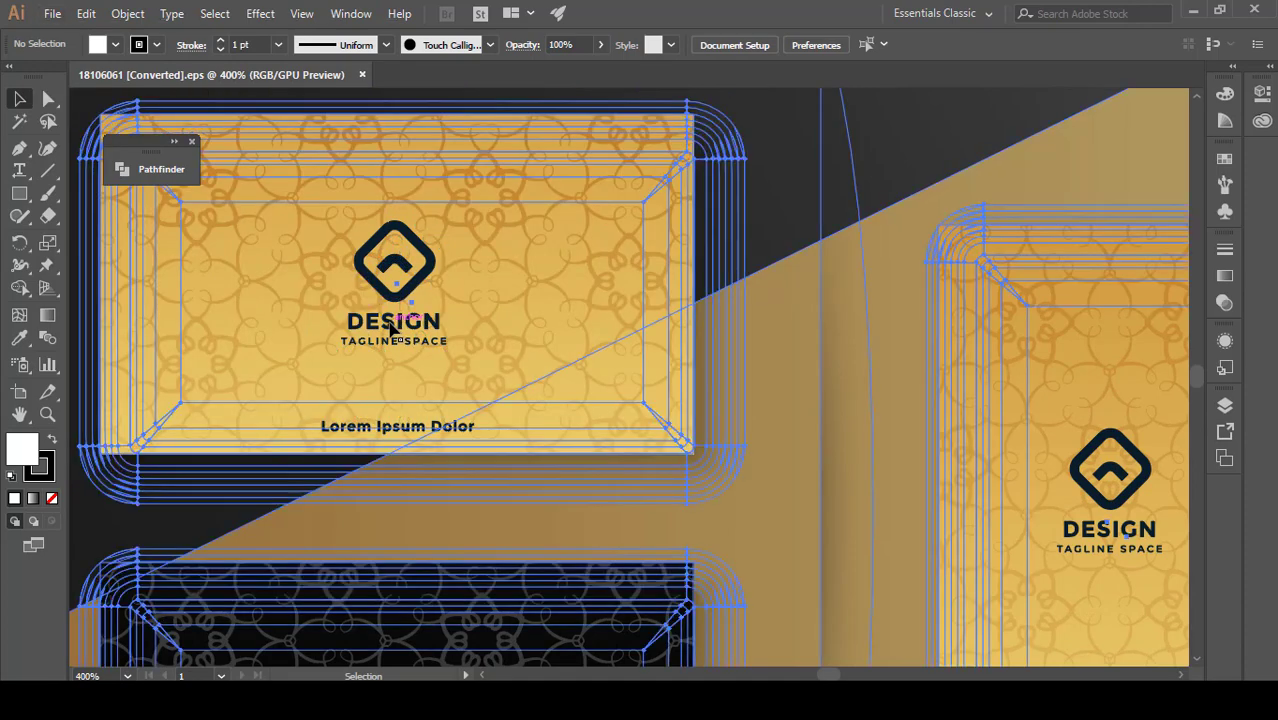
double_click(391, 327)
double_click(388, 325)
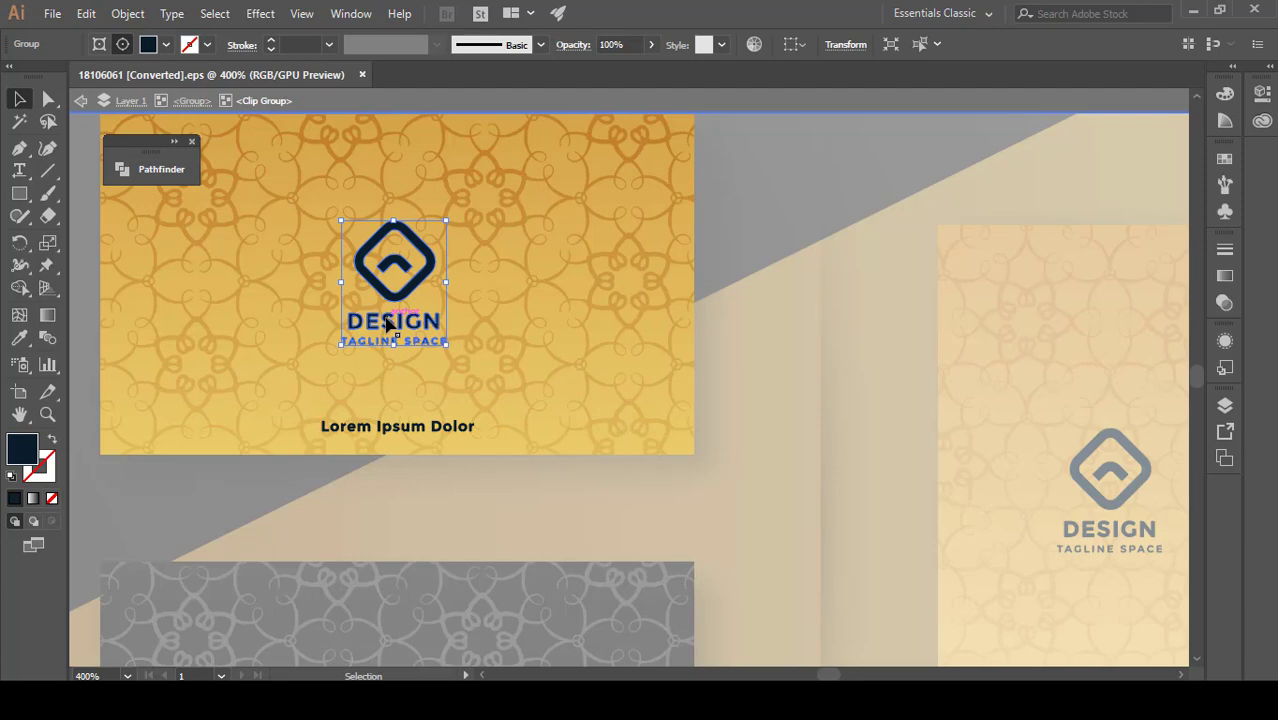
key(Delete)
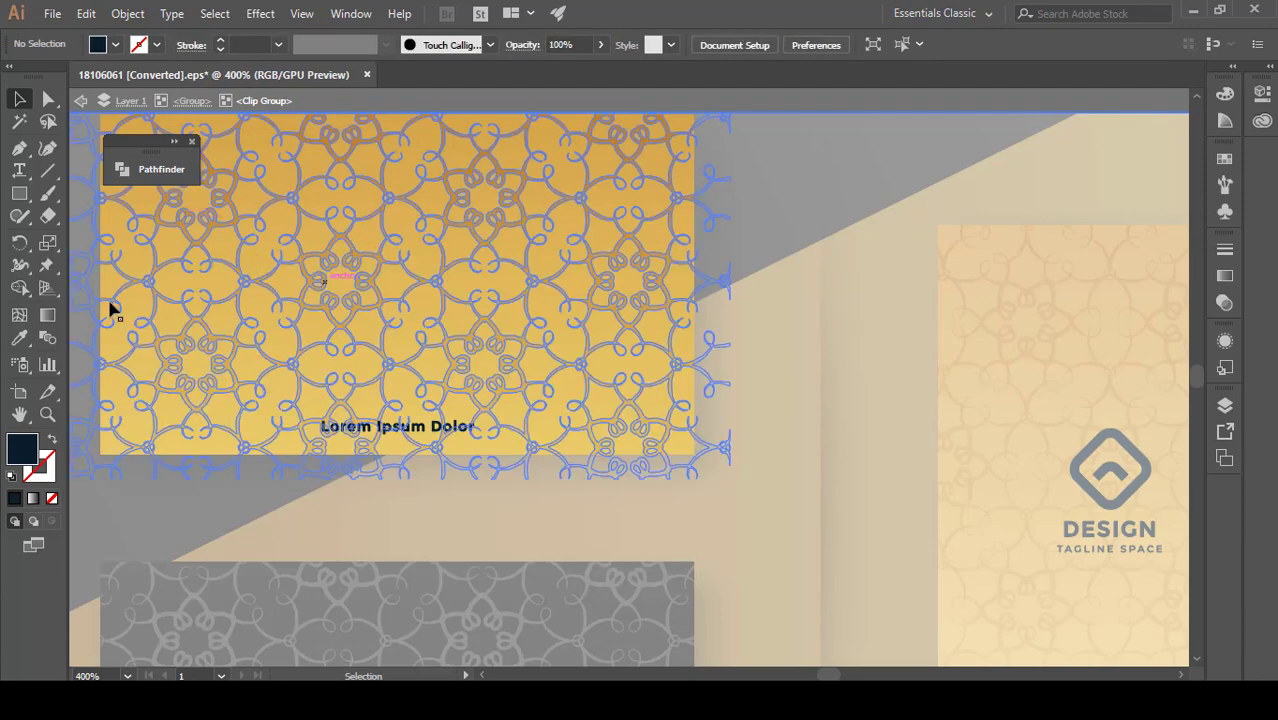
- Draw a rounded square above the Lorem Ipsum Dolor text on the gold card and reduce its corner radius
drag(17, 197, 94, 216)
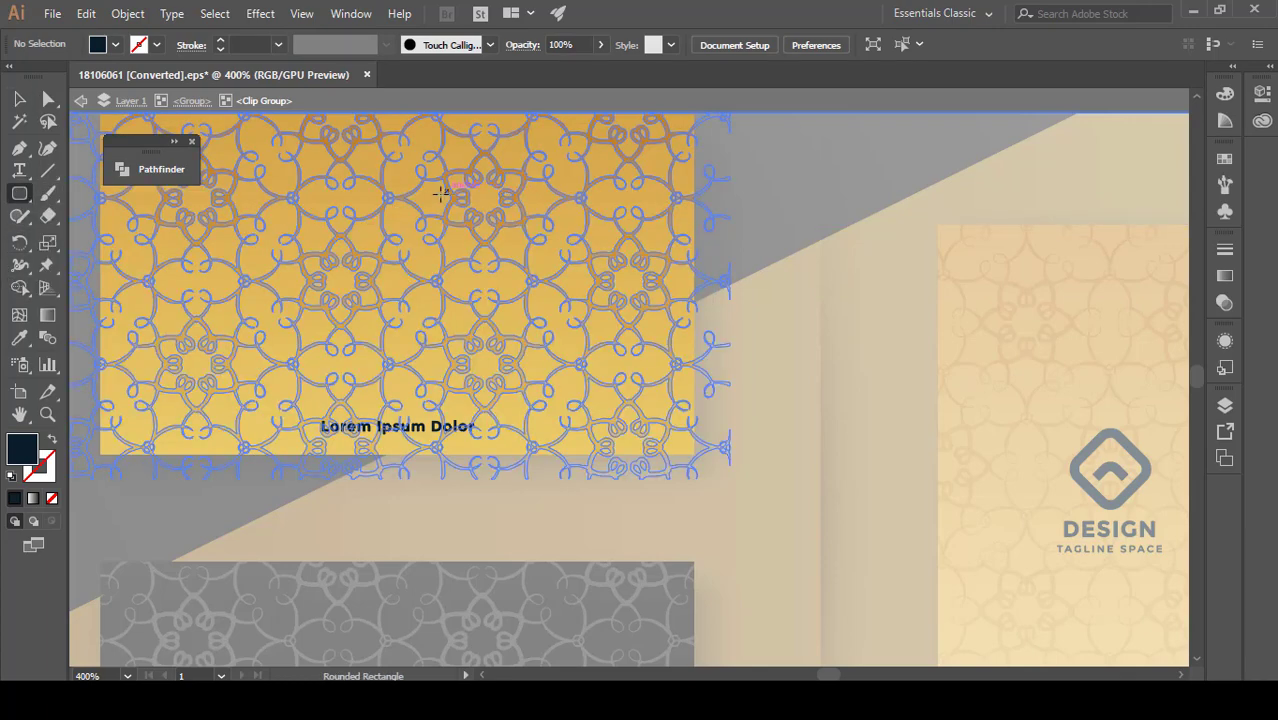
drag(442, 187, 320, 312)
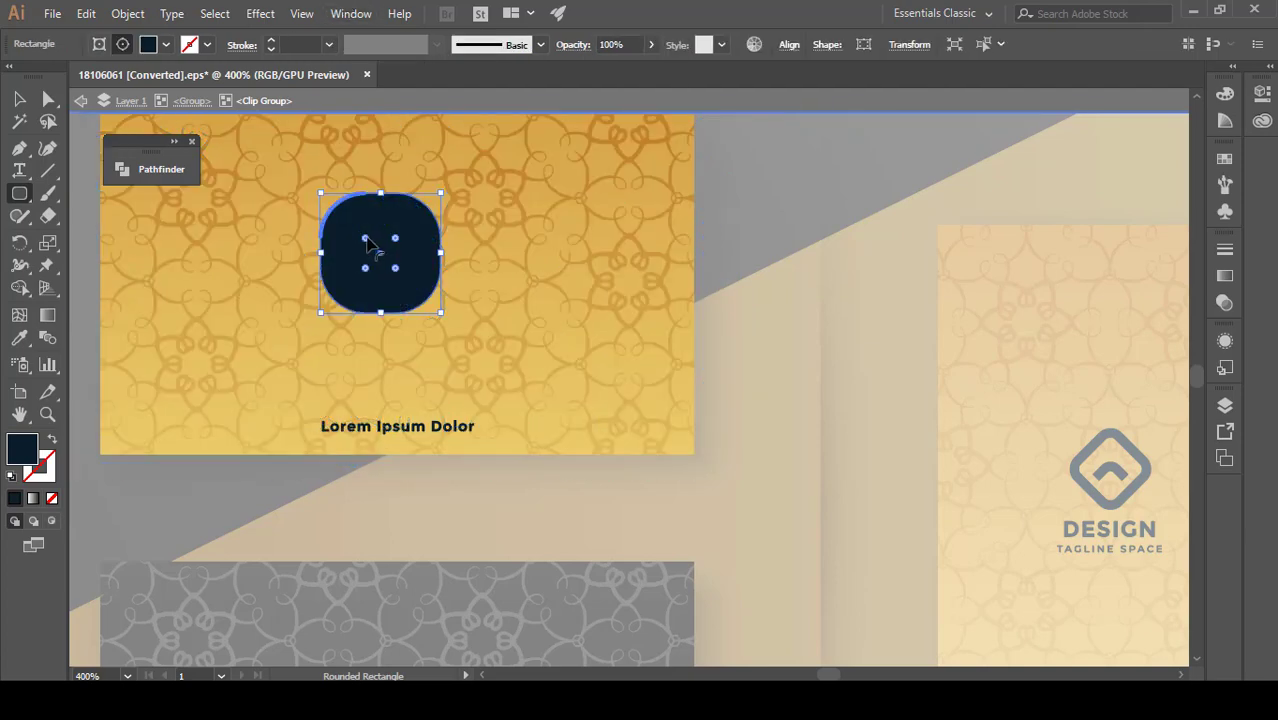
drag(366, 241, 334, 237)
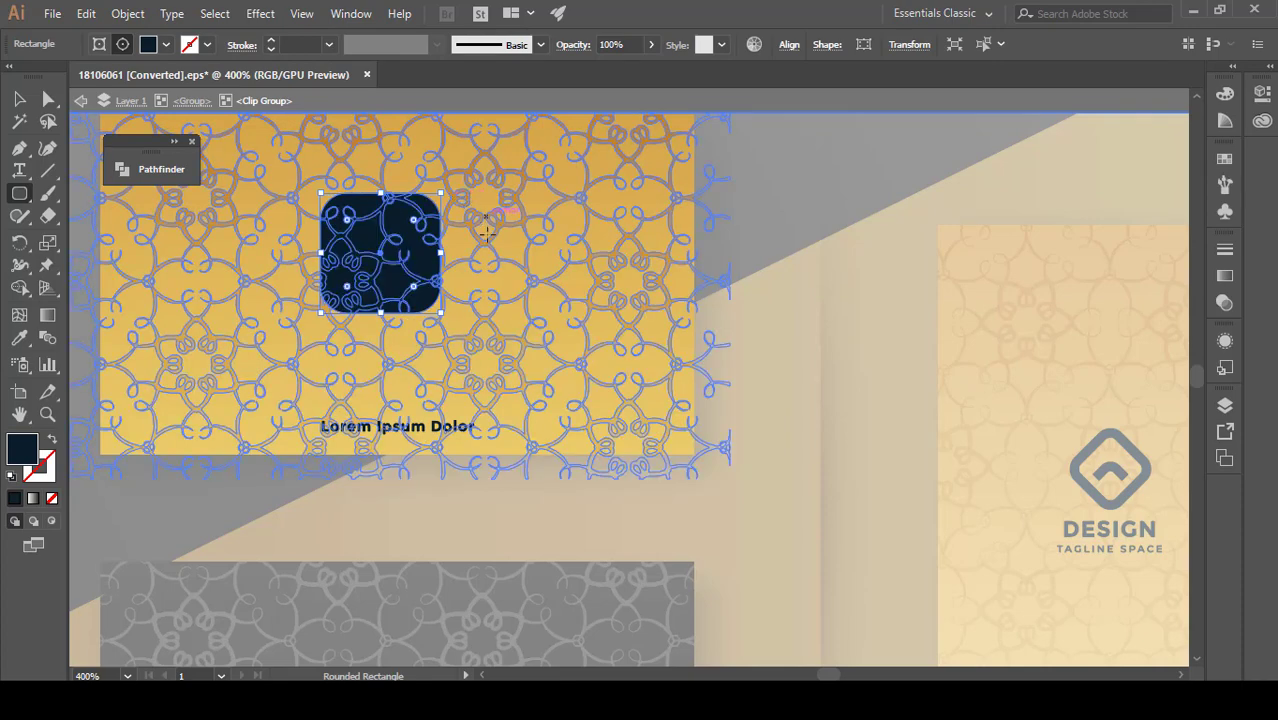
- Give the rounded square no fill and a black stroke, and make its corners rounder
click(167, 50)
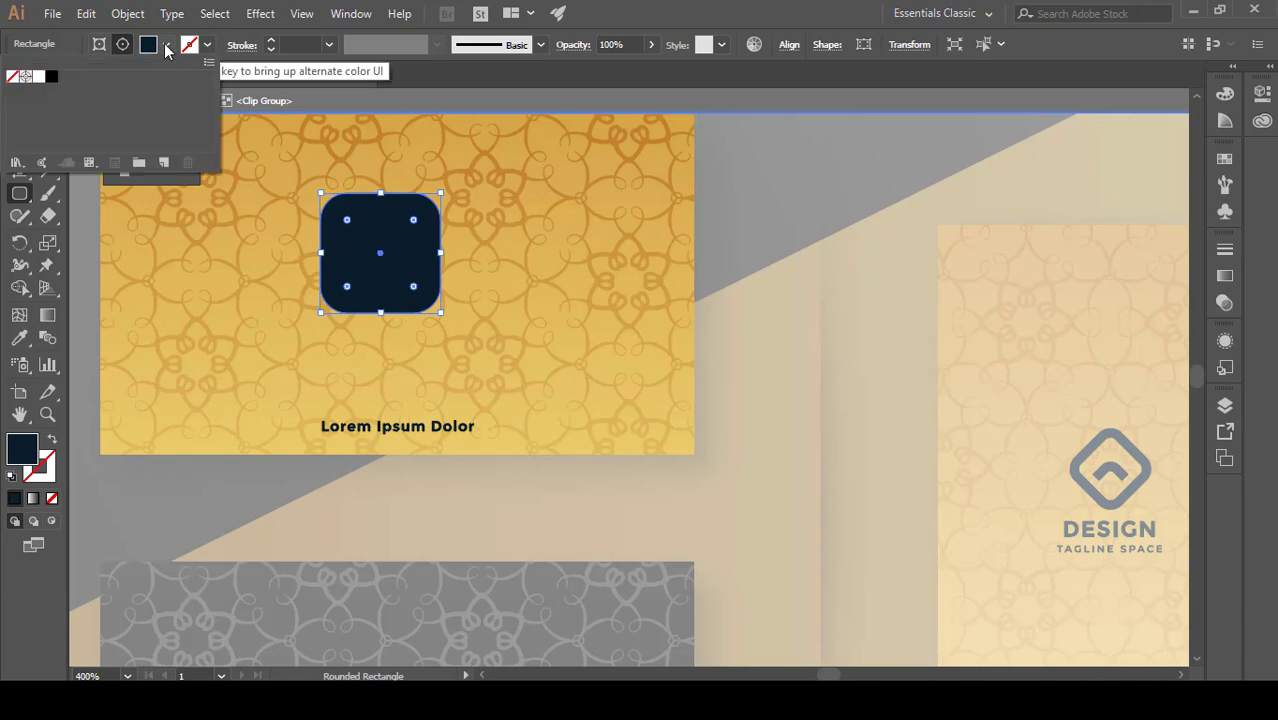
click(12, 76)
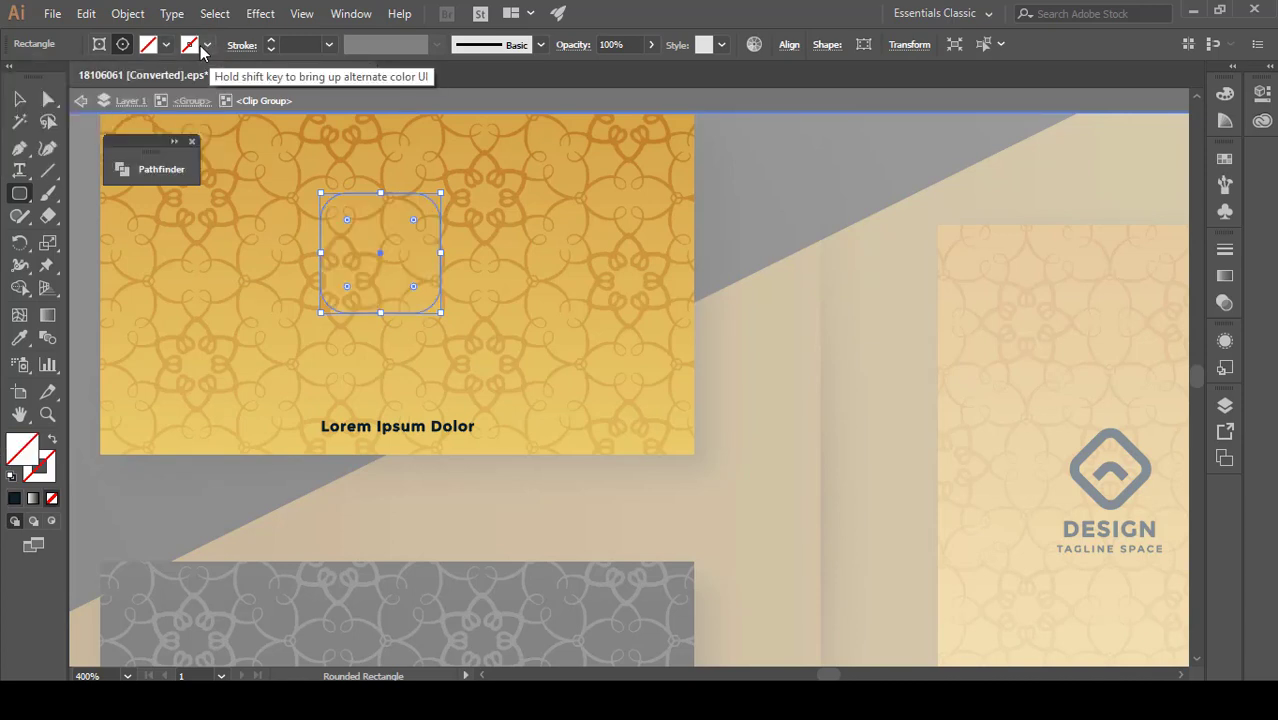
click(203, 46)
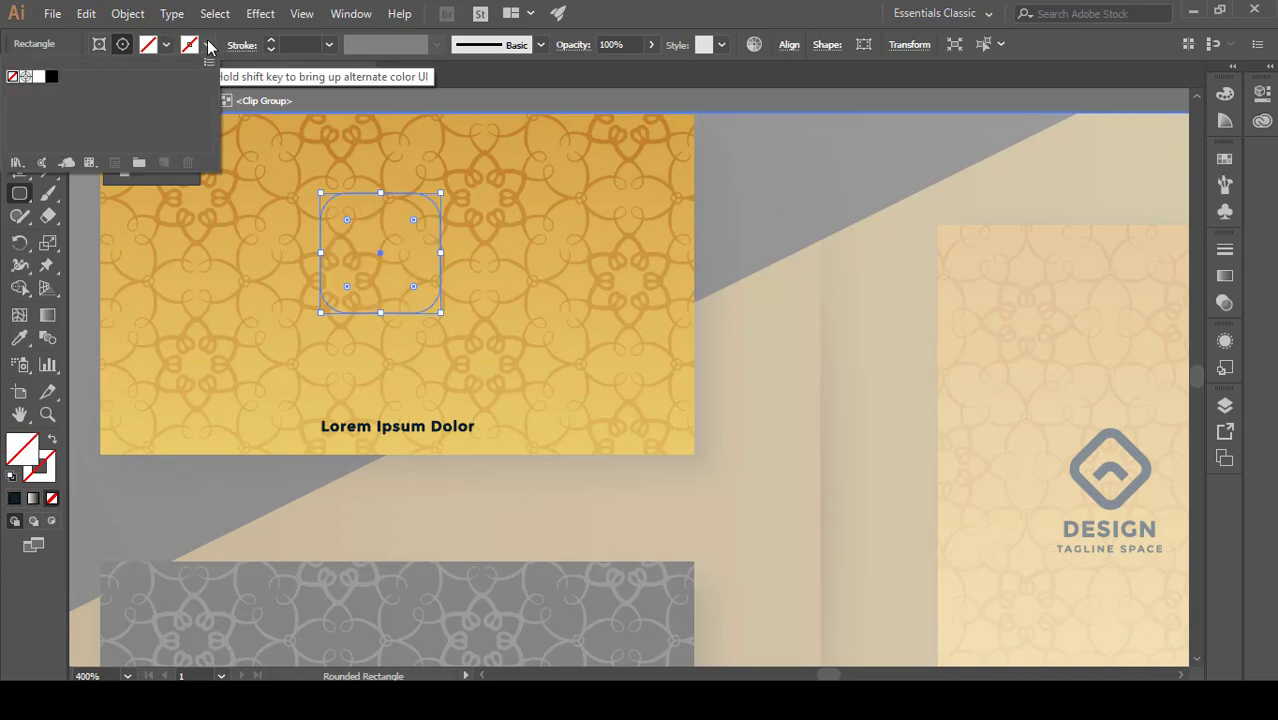
click(52, 78)
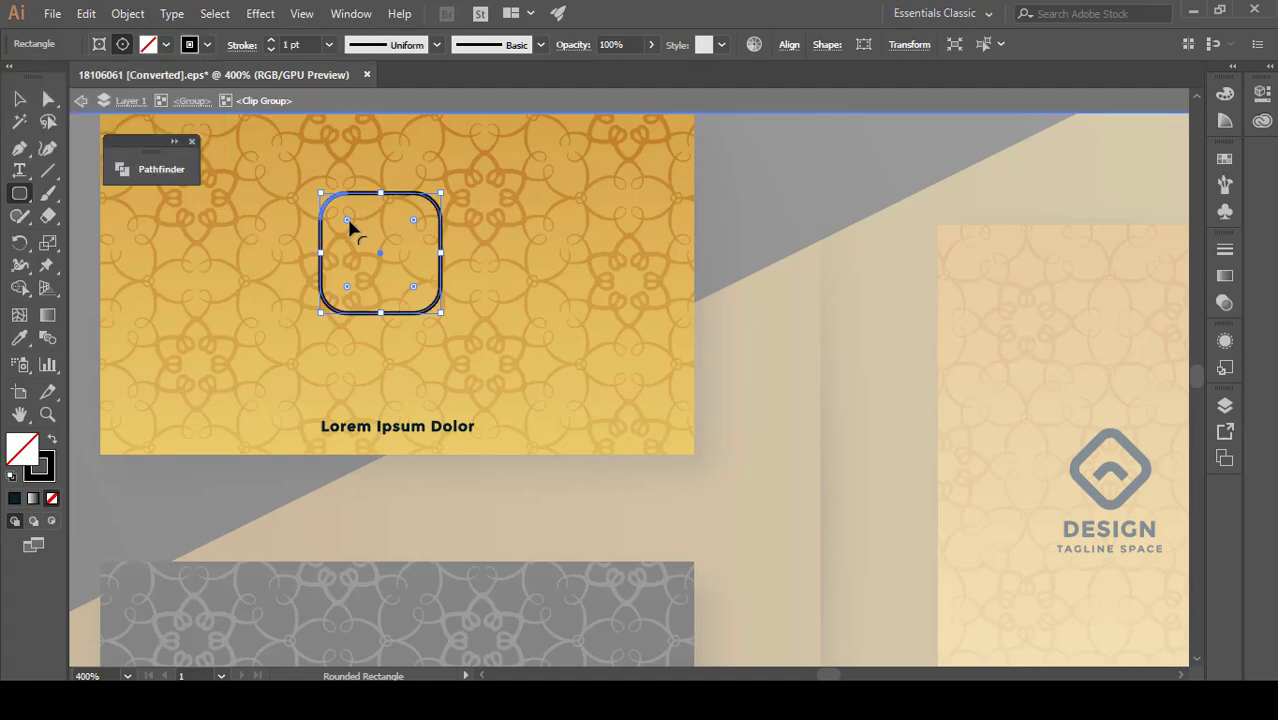
mouse_move(362, 238)
mouse_down()
mouse_move(345, 223)
mouse_move(357, 225)
mouse_up()
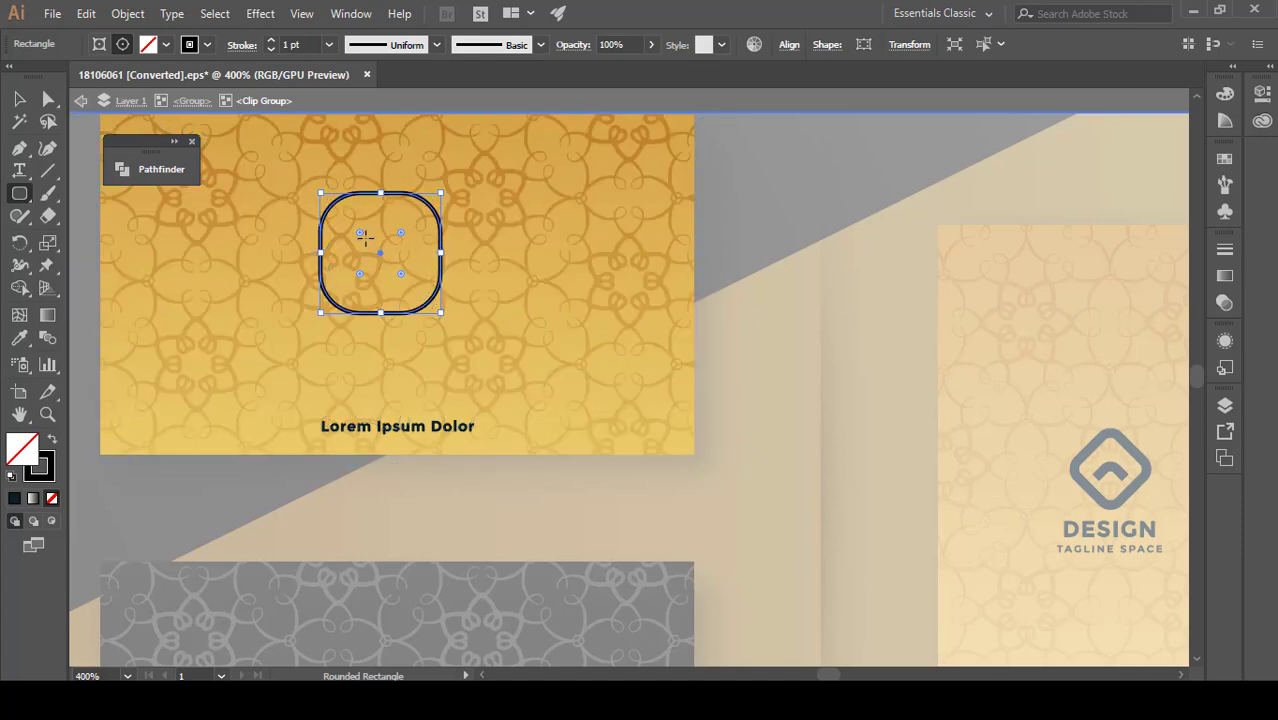
- Set the stroke weight of the rounded square on the gold card to 2 pt
click(329, 46)
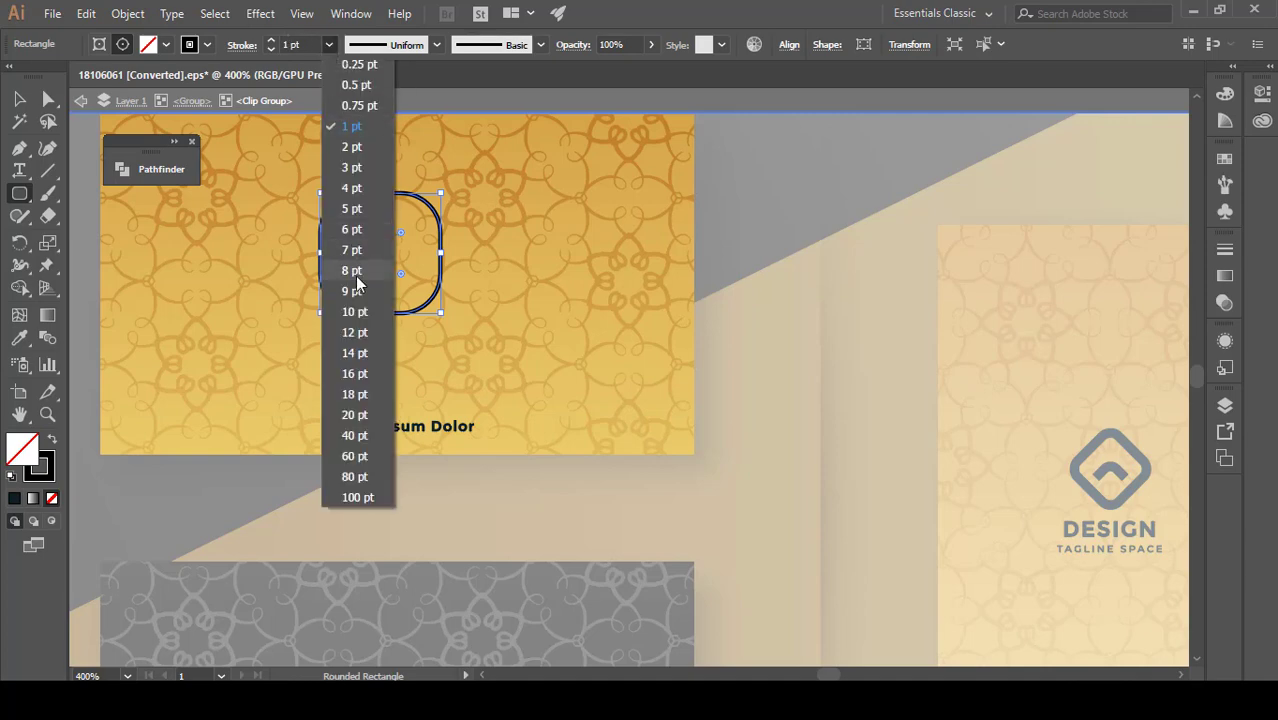
click(351, 208)
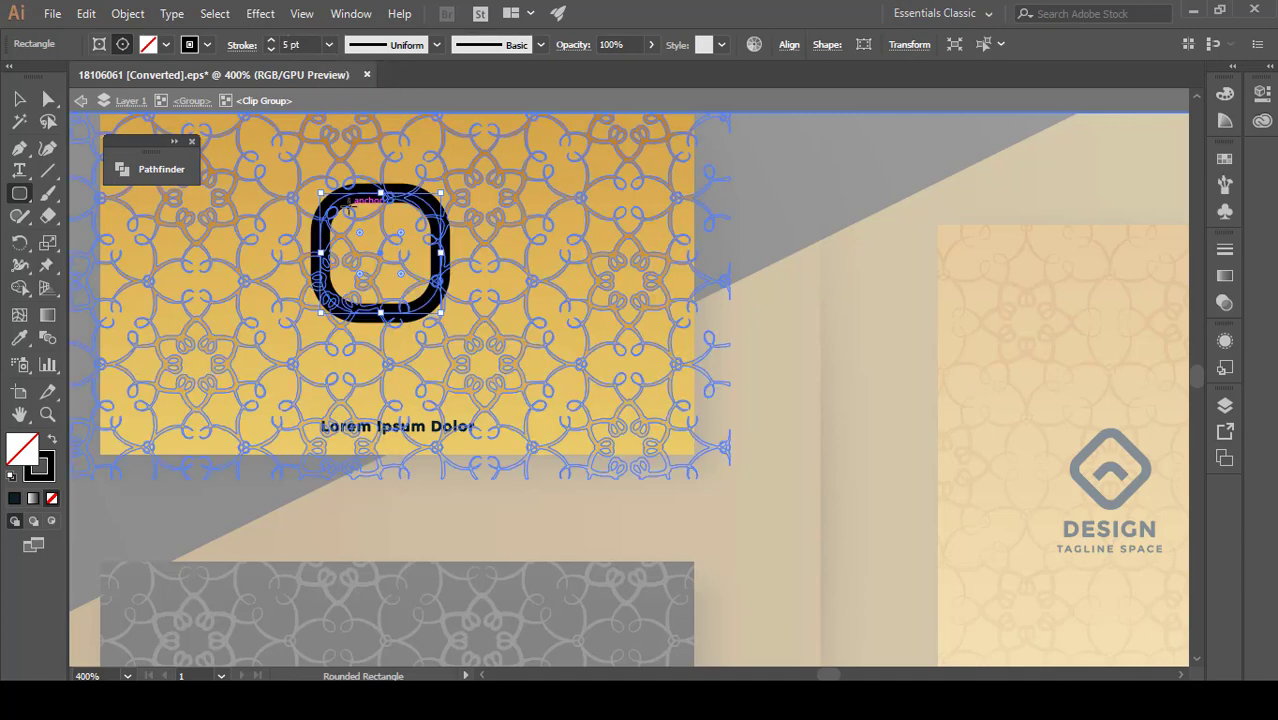
click(272, 50)
click(273, 50)
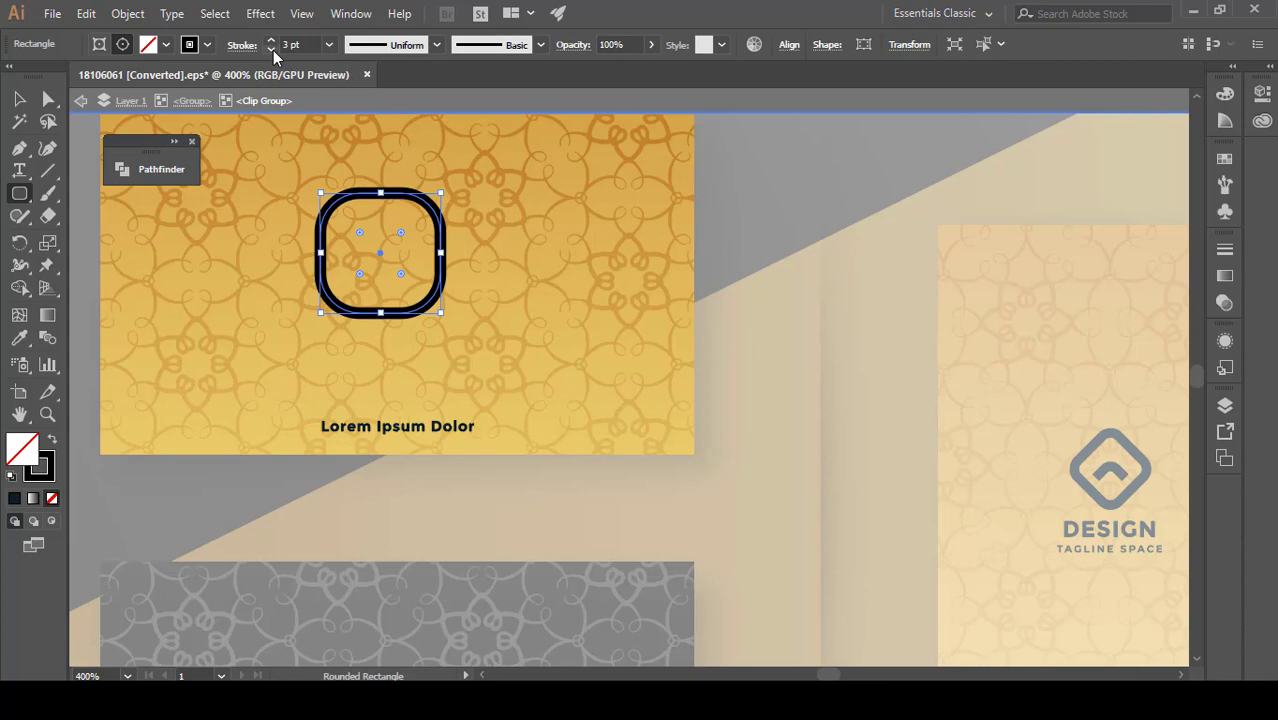
click(273, 50)
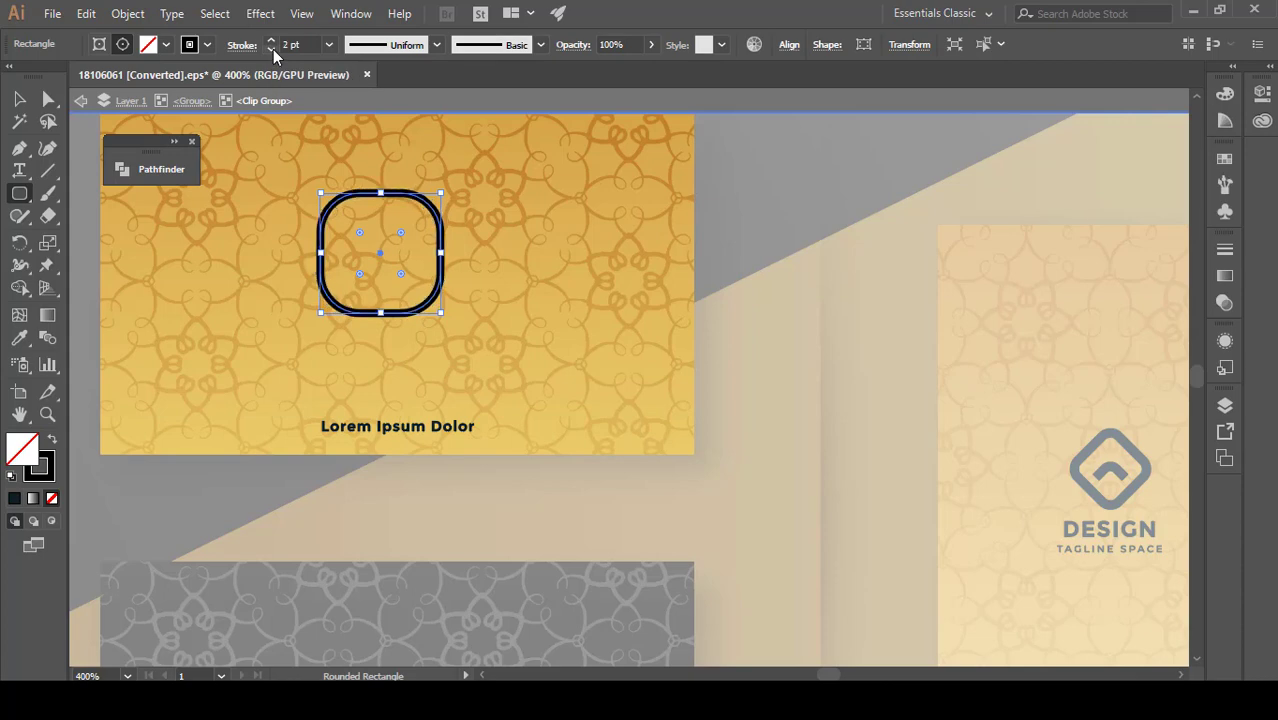
- Shrink the rounded square and rotate it 45 degrees into a diamond above the Lorem Ipsum Dolor text
click(19, 99)
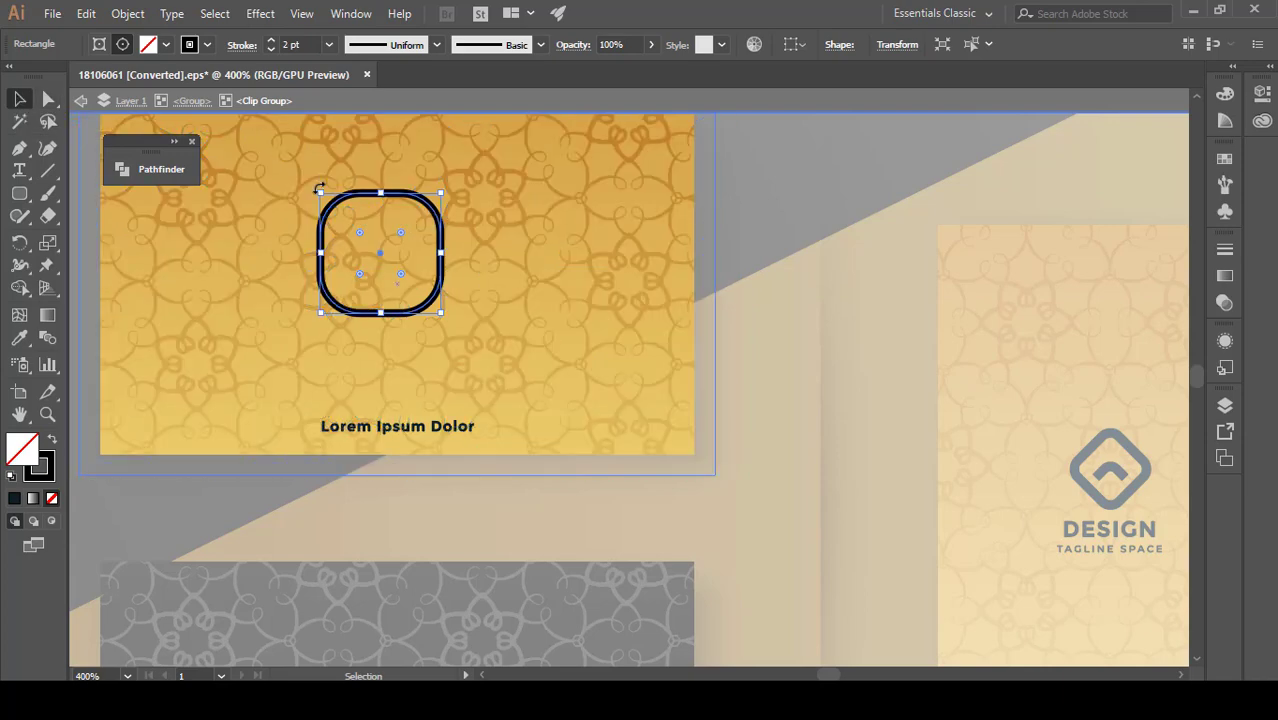
drag(320, 191, 345, 216)
drag(443, 233, 443, 290)
drag(393, 258, 399, 243)
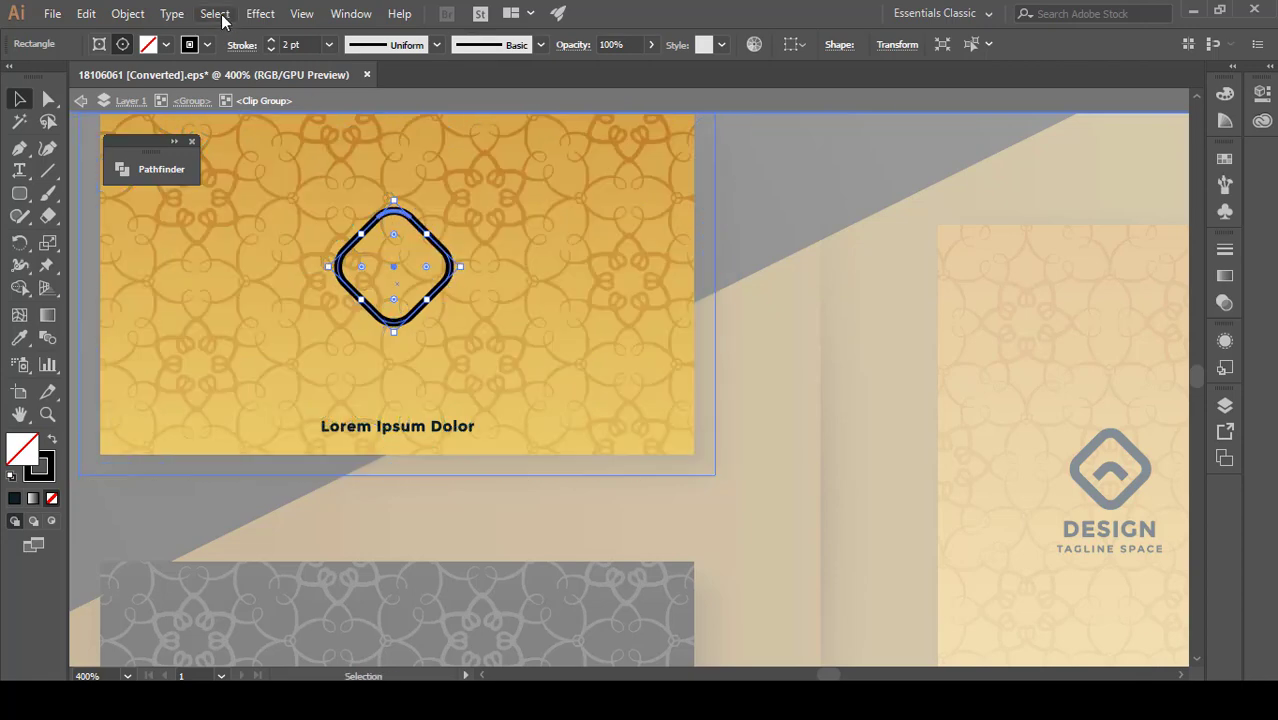
- Shrink the diamond a little more and set its stroke weight to 2.5 pt
click(270, 41)
shift+click(397, 196)
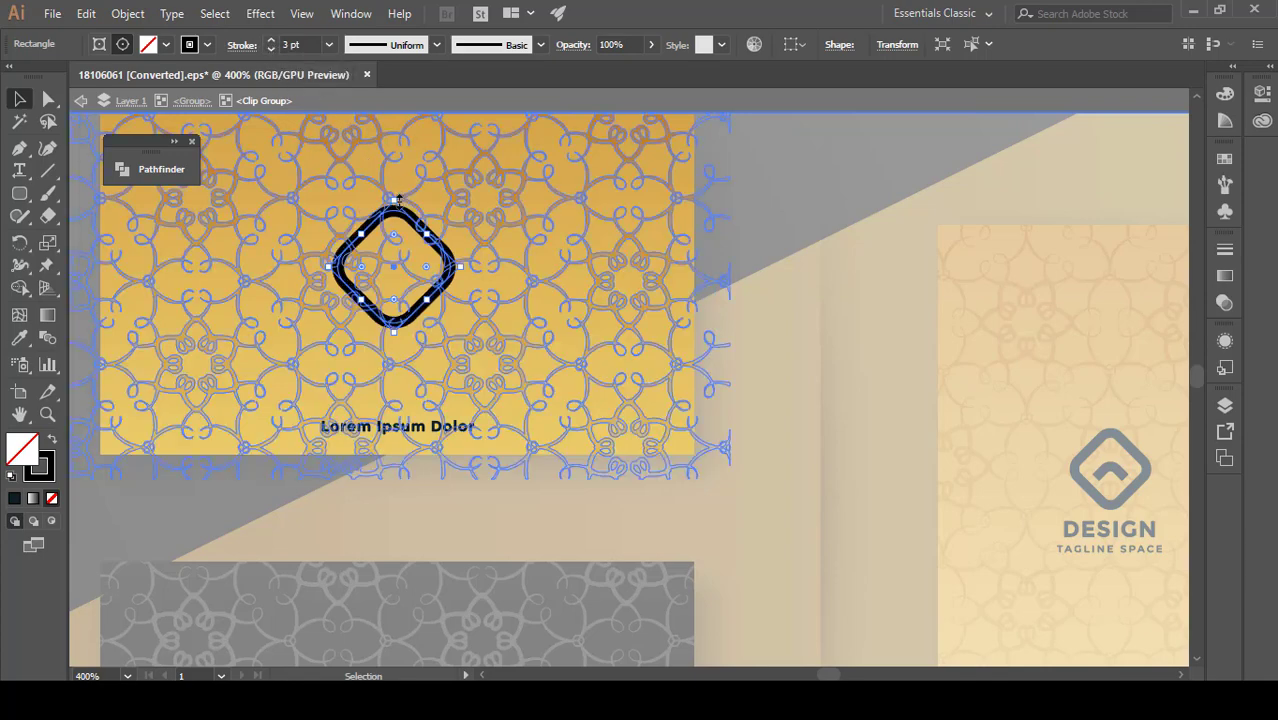
drag(394, 235, 394, 258)
click(285, 45)
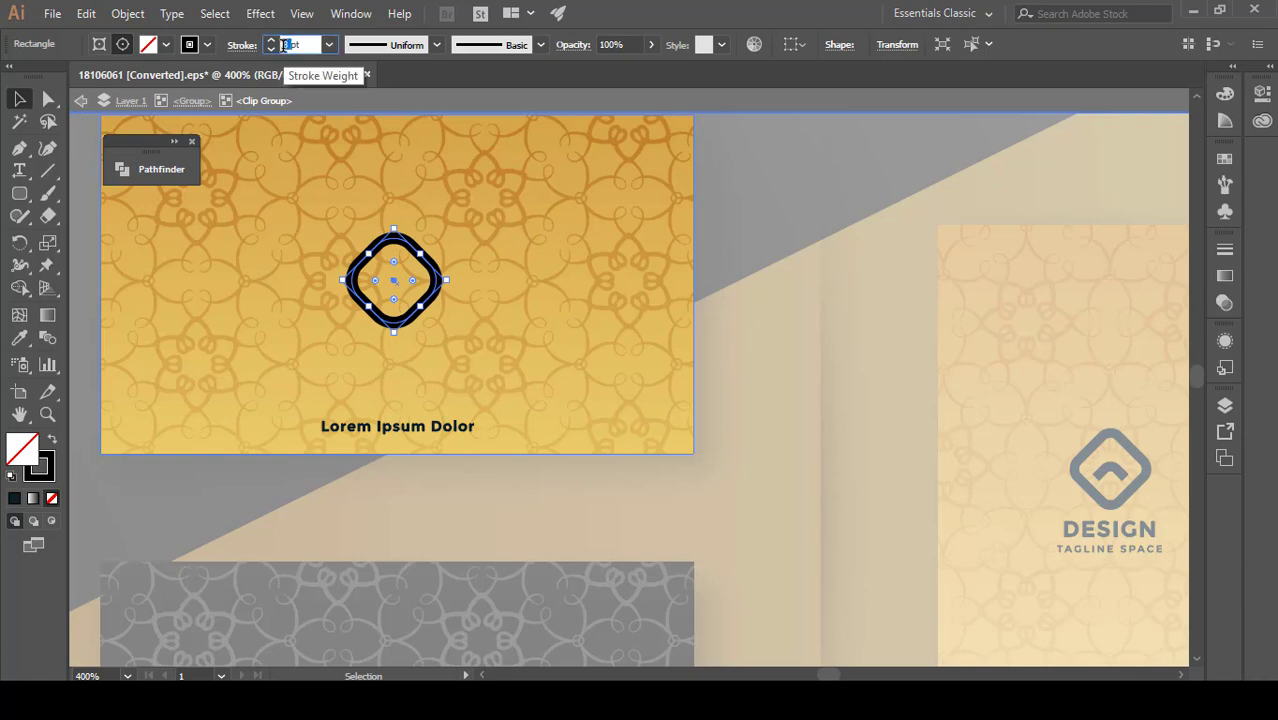
text(2.5)
key(Return)
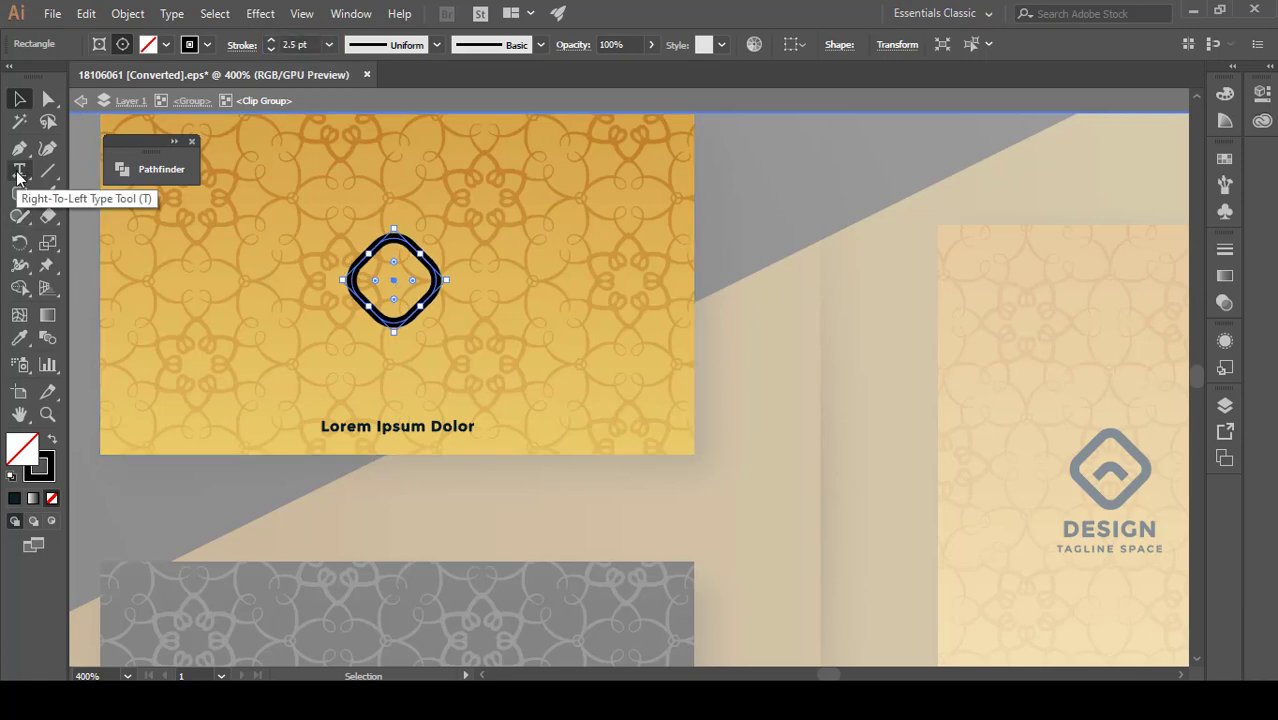
- Add a text frame containing the letter "b" between the diamond and the Lorem Ipsum Dolor text
click(19, 170)
drag(501, 343, 399, 496)
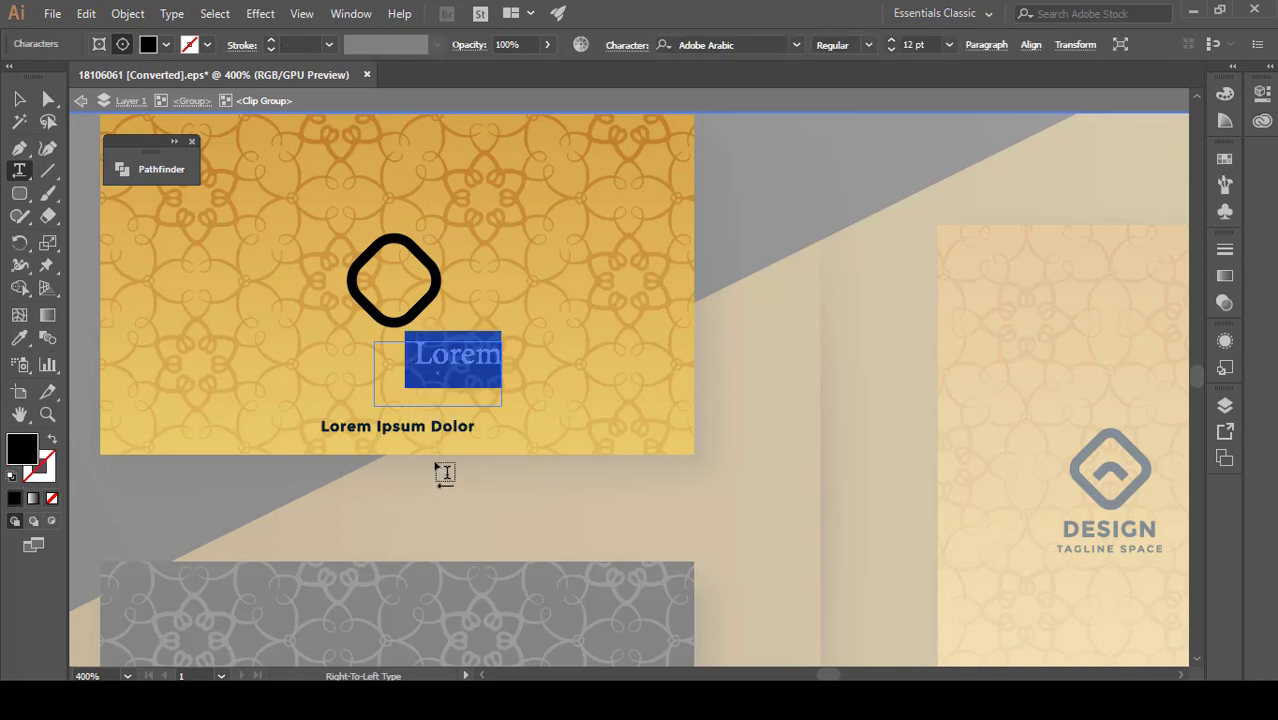
text(B)
key(BackSpace)
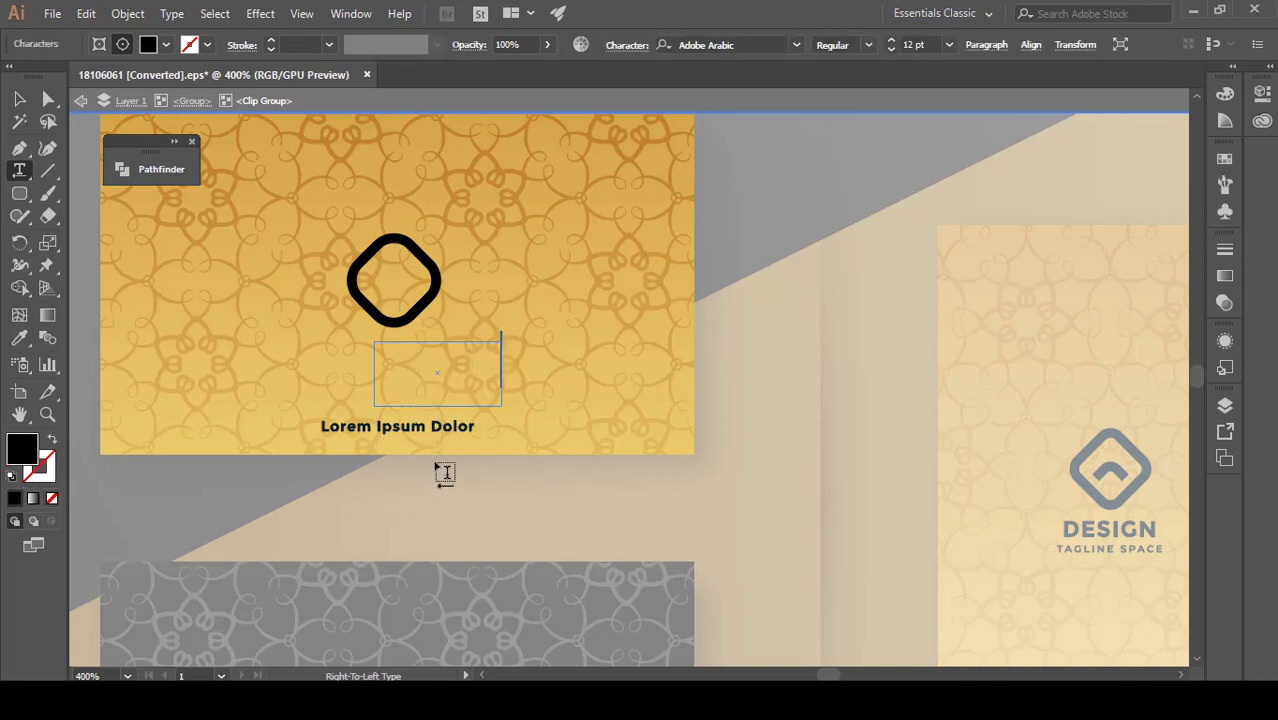
text(b)
key(Escape)
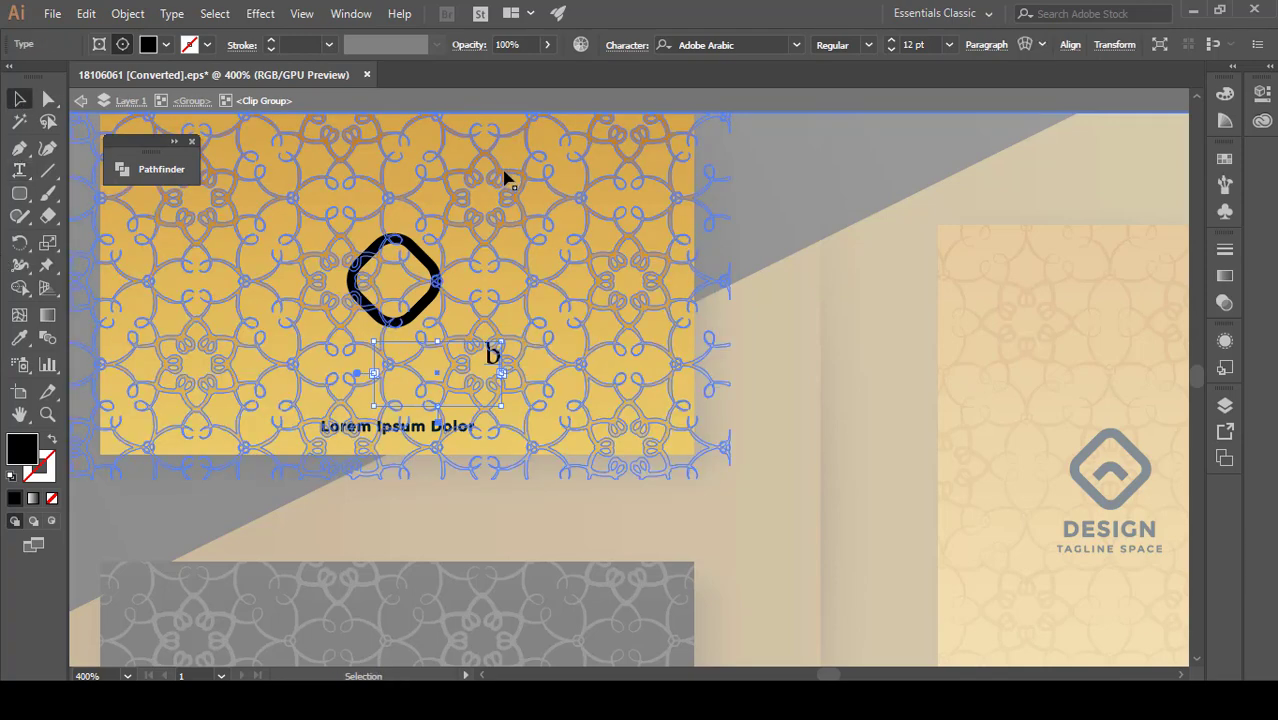
- Lock the ornamental pattern group inside the gold card's clip group and close Pathfinder
click(600, 182)
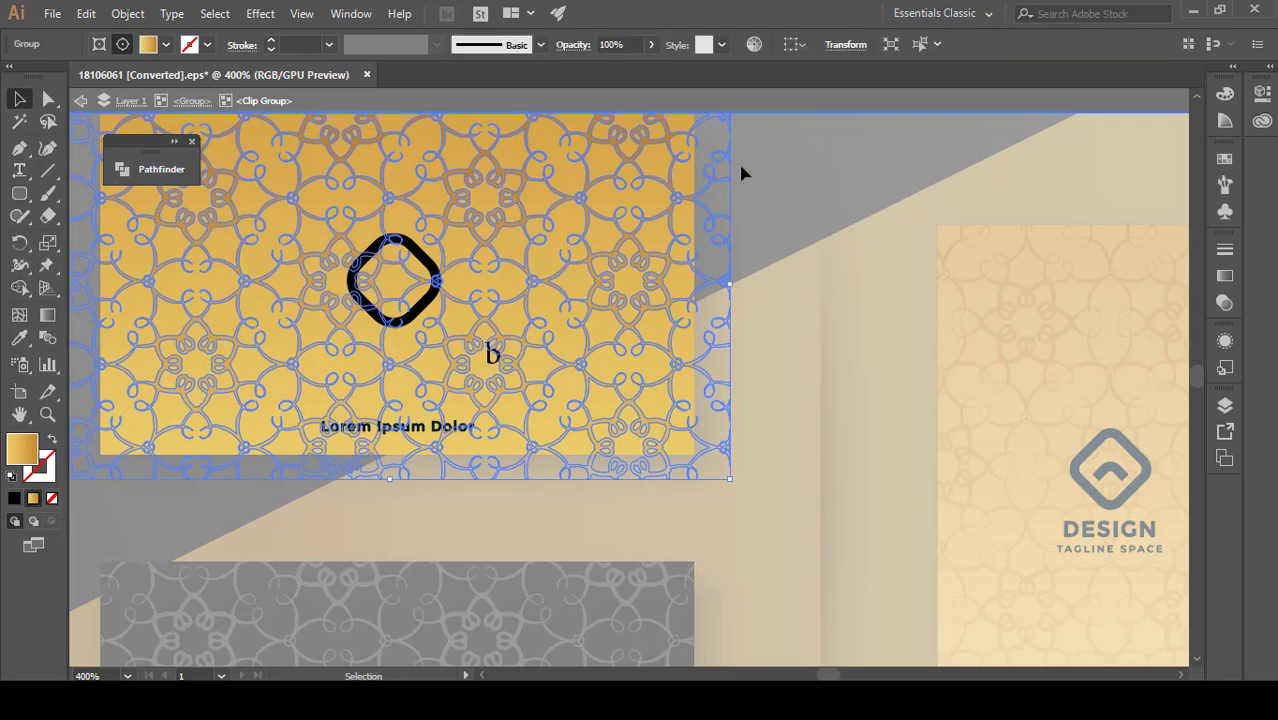
click(1225, 407)
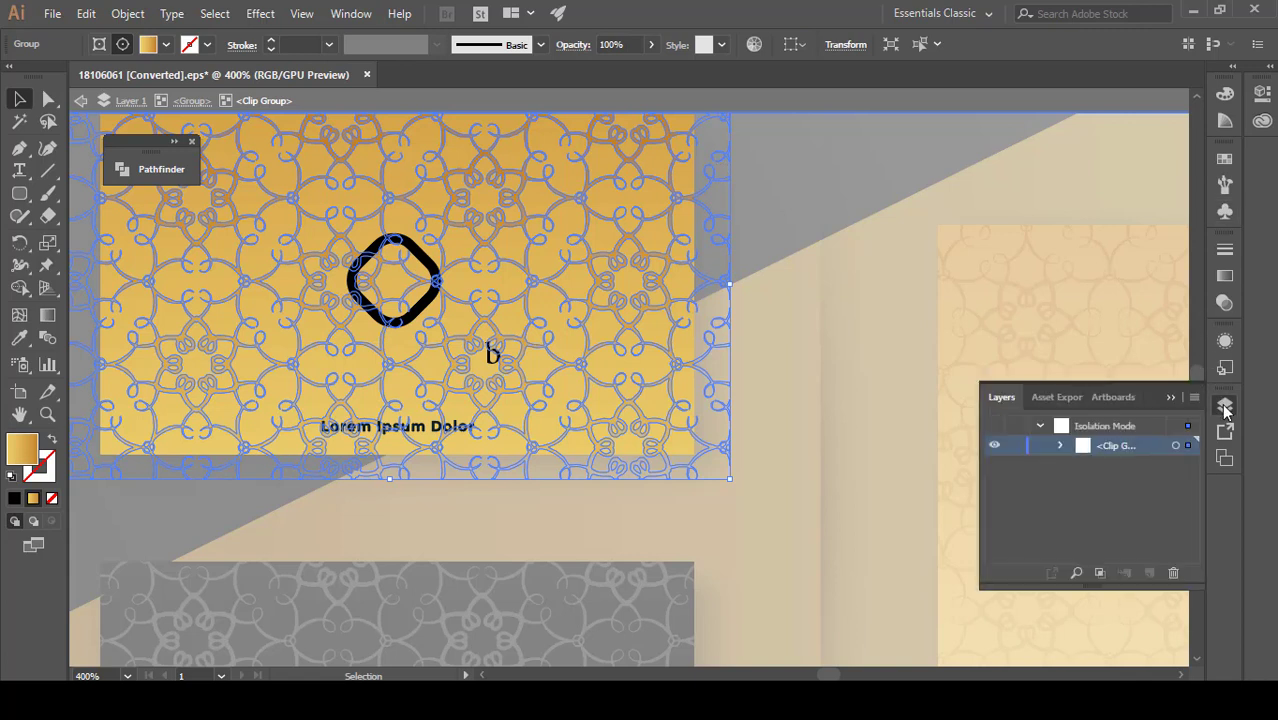
click(1062, 446)
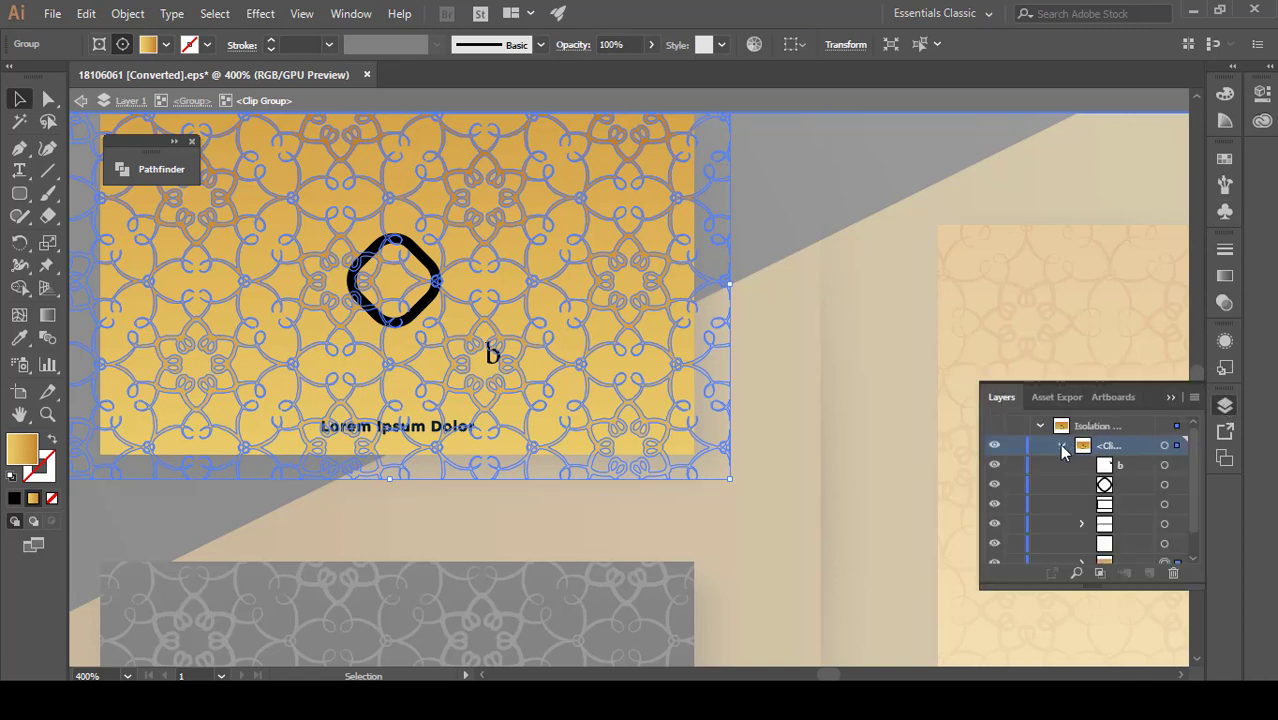
scroll(1105, 530, down, 1)
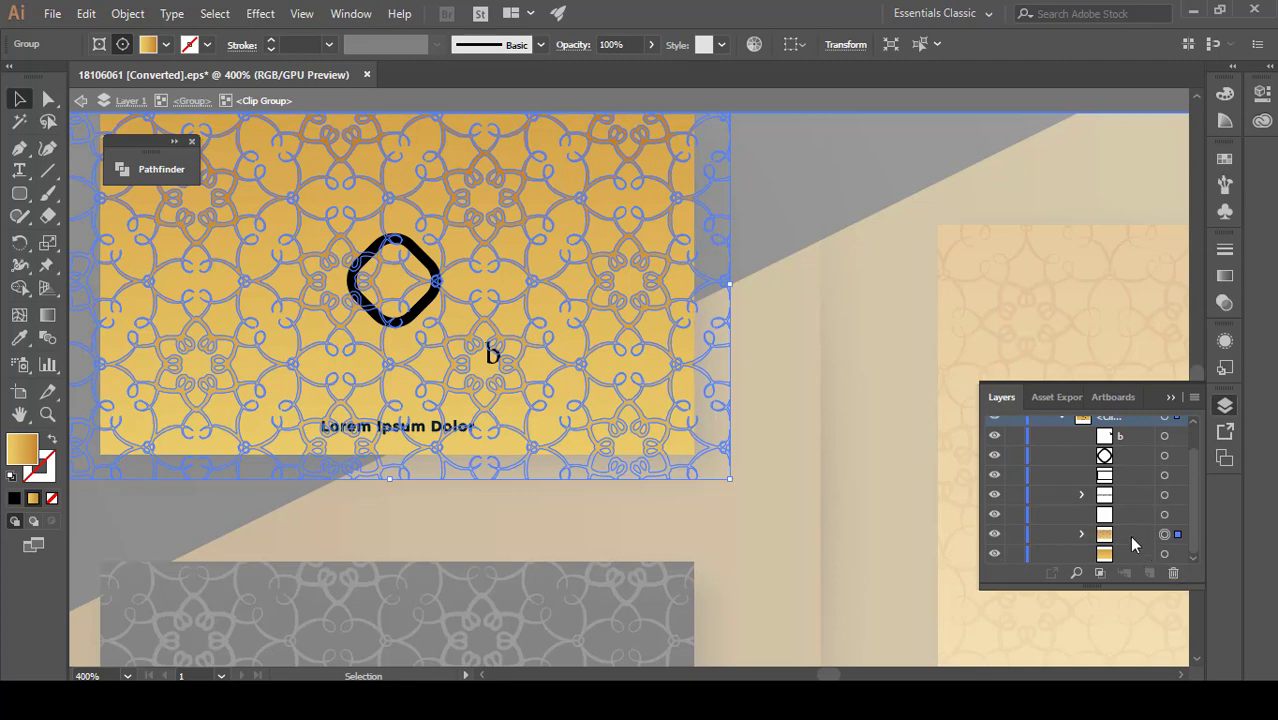
click(1013, 534)
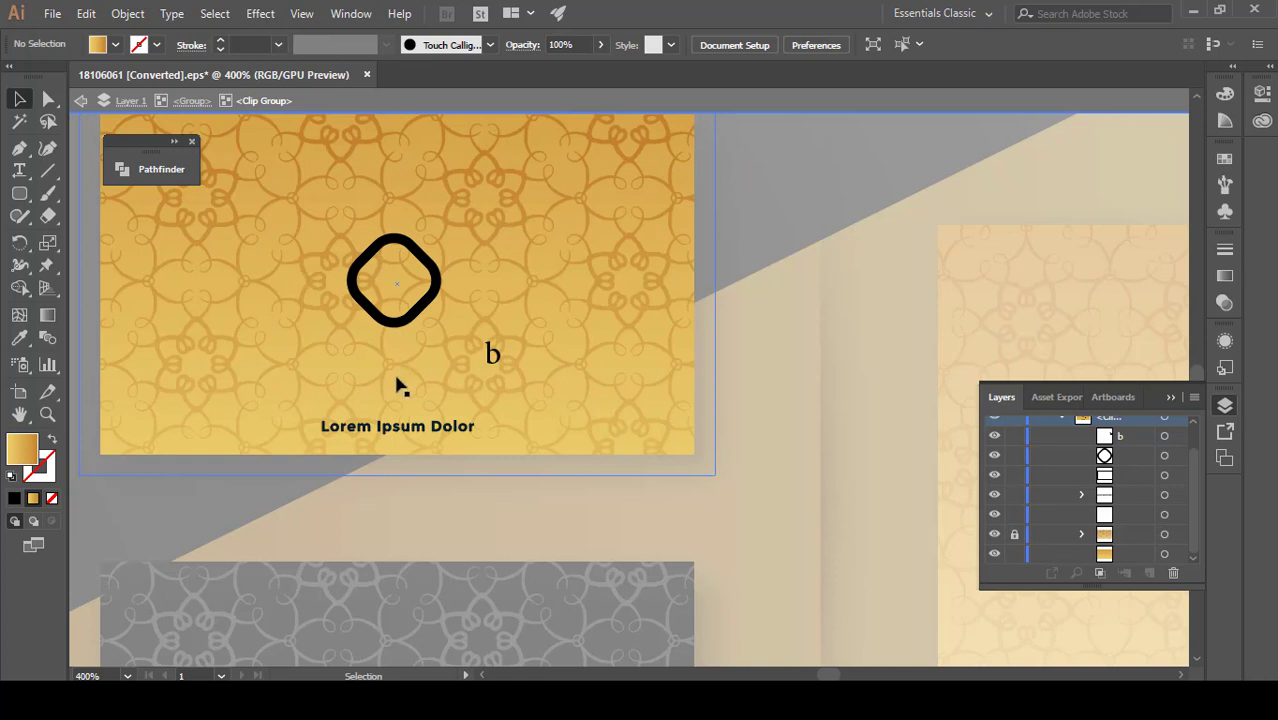
click(193, 142)
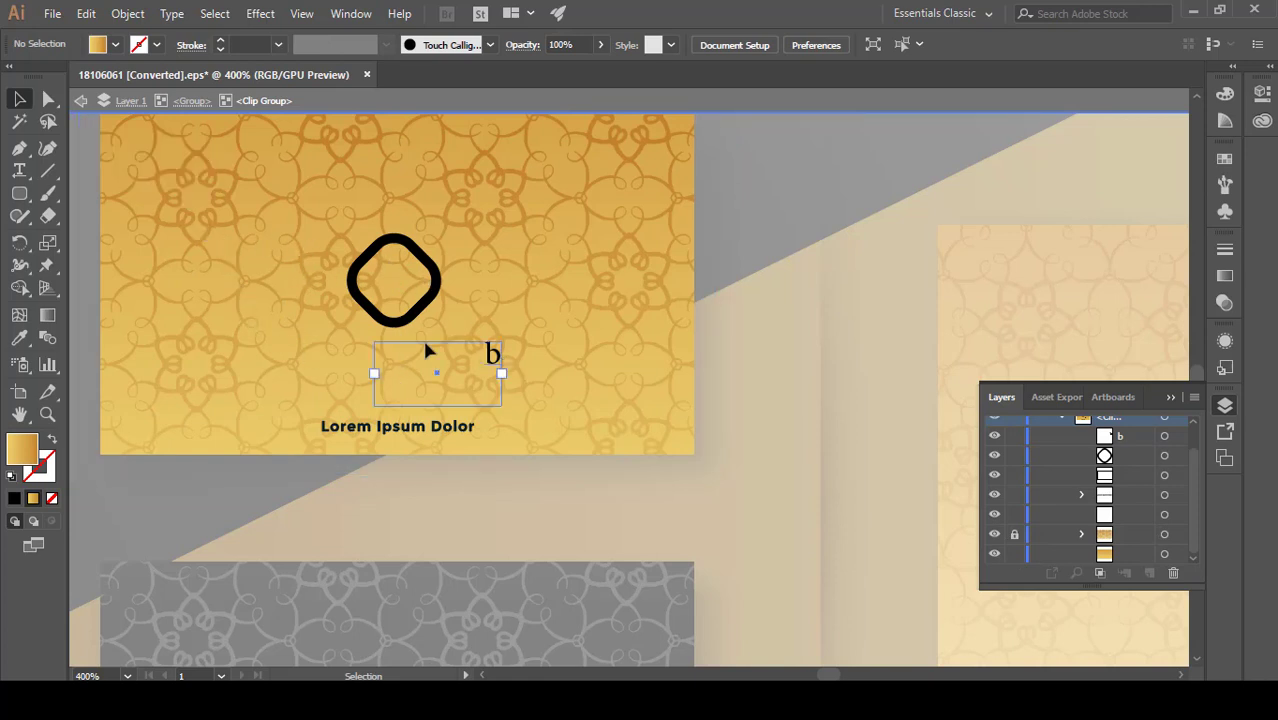
- Move the letter "b" into the diamond and give it a 0.25 pt black stroke
drag(425, 348, 388, 270)
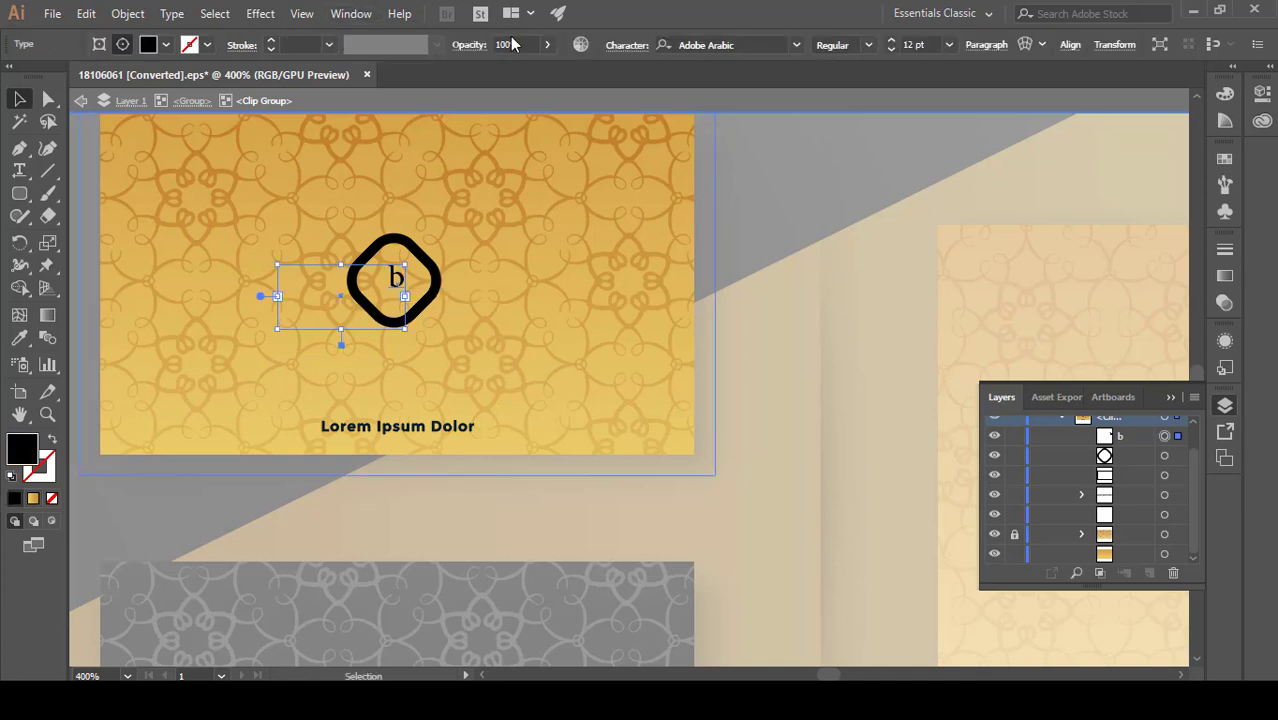
click(330, 46)
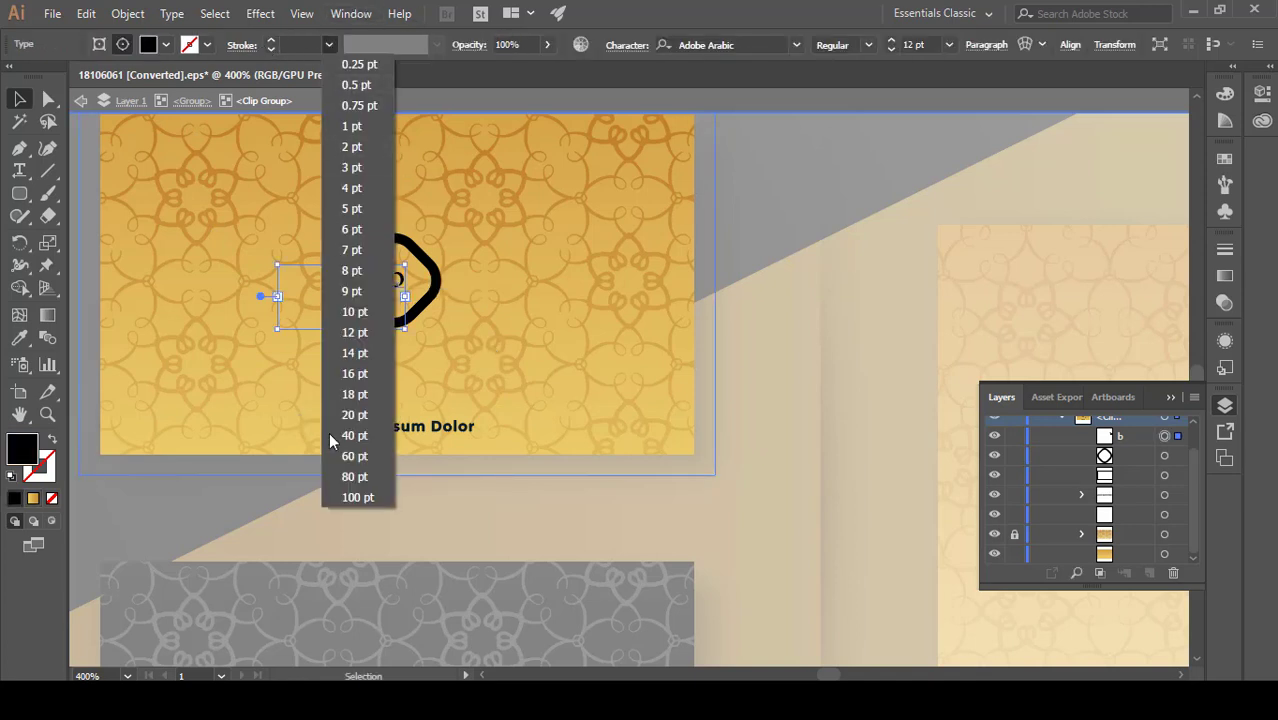
click(355, 493)
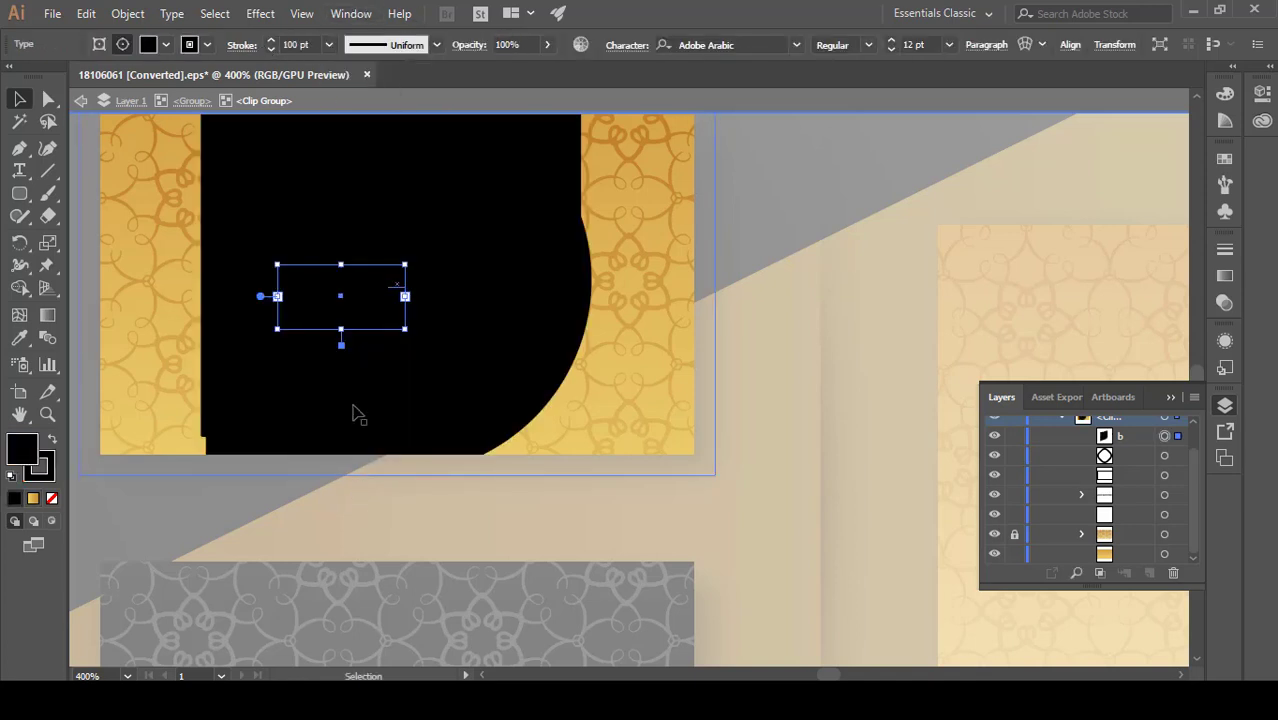
key(ctrl+z)
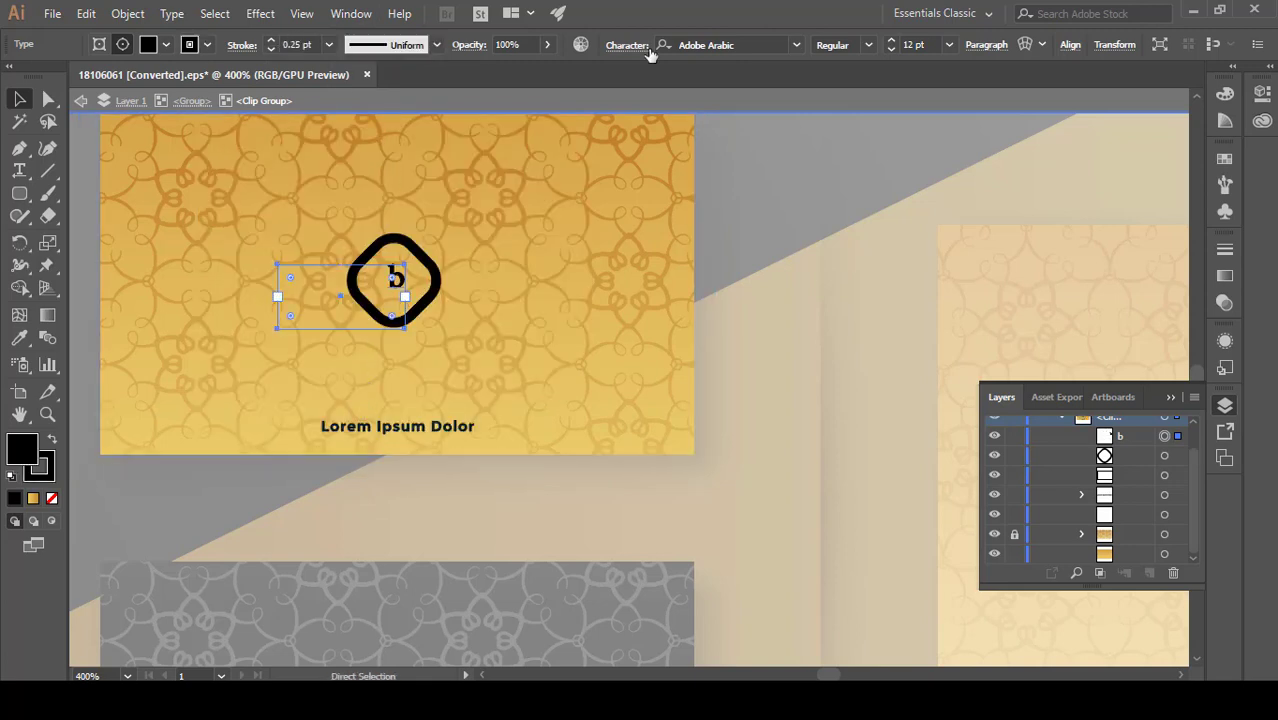
- Set the letter "b" to 21 pt, then narrow its text frame and centre it inside the diamond
click(949, 44)
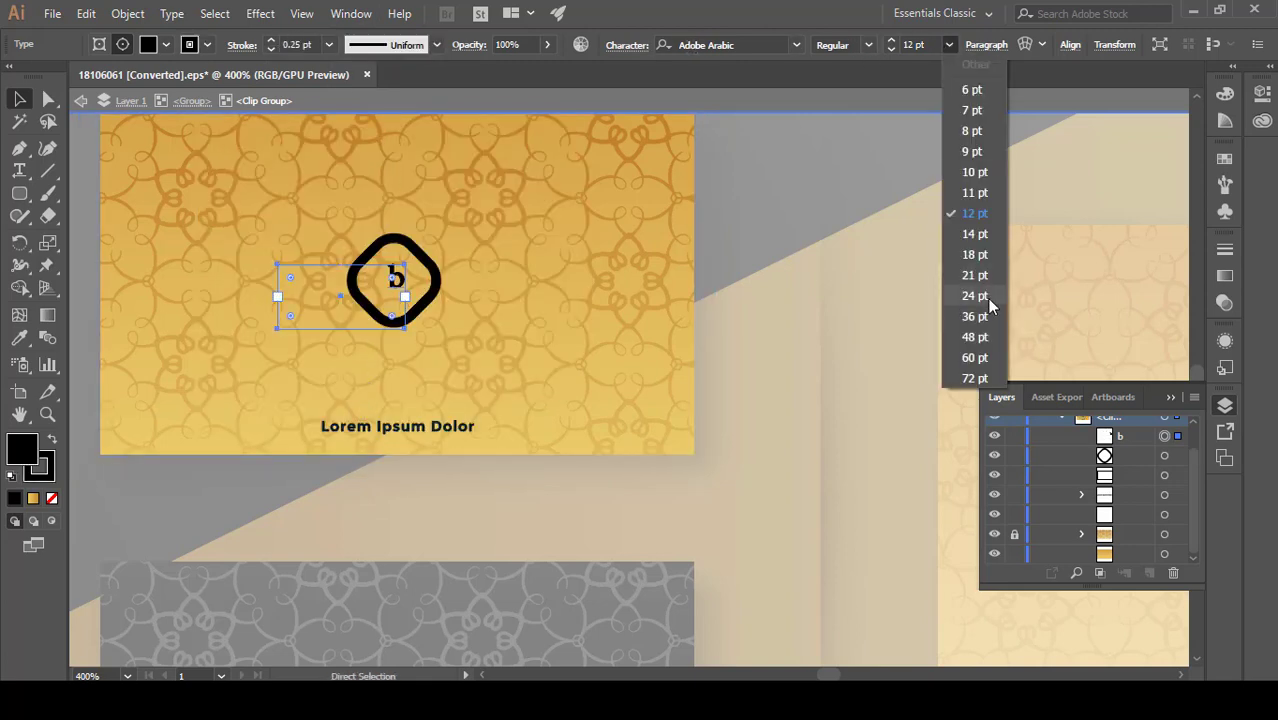
click(974, 275)
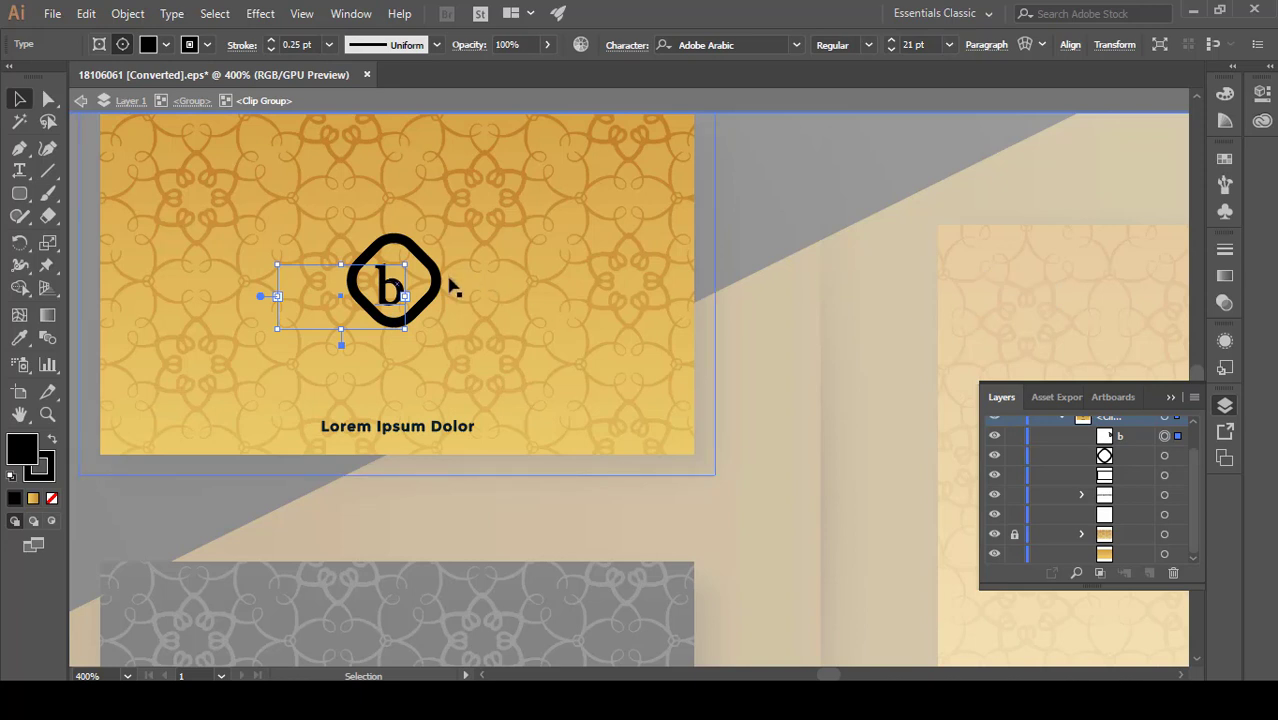
click(398, 286)
drag(284, 288, 379, 334)
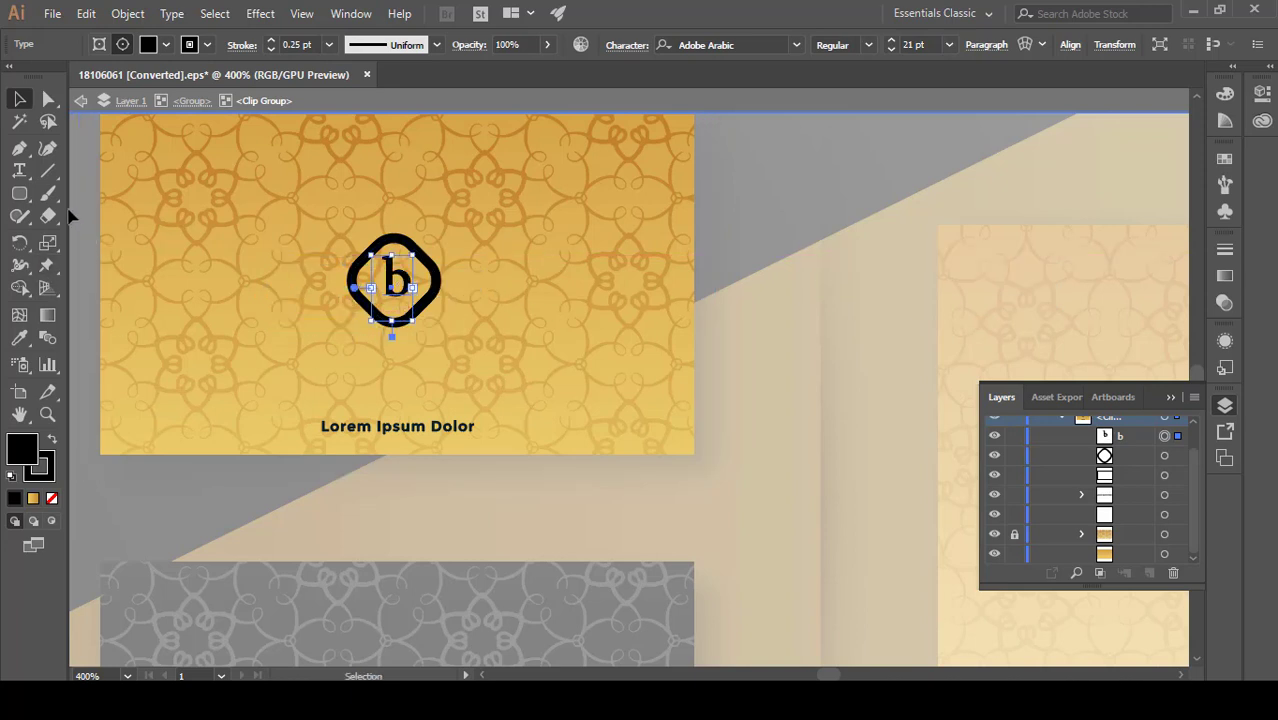
- Add a text frame reading "bhaa world" directly below the diamond
key(t)
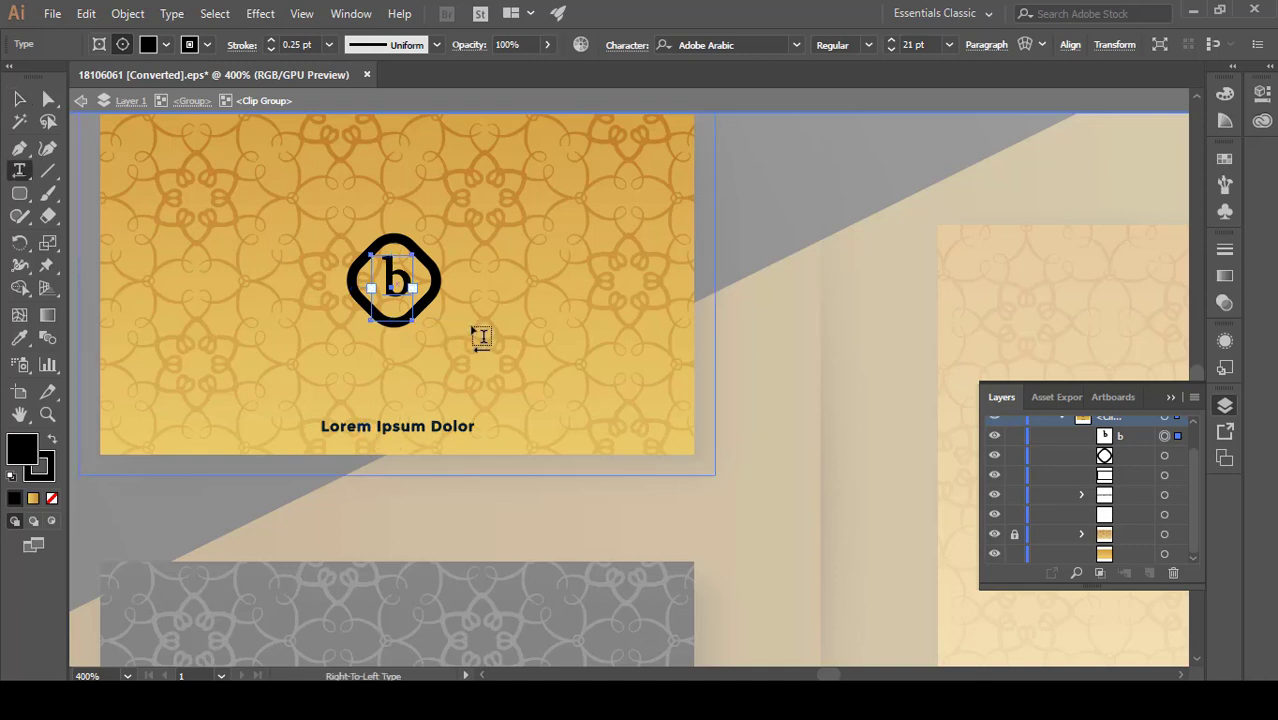
drag(520, 333, 329, 383)
drag(258, 380, 258, 380)
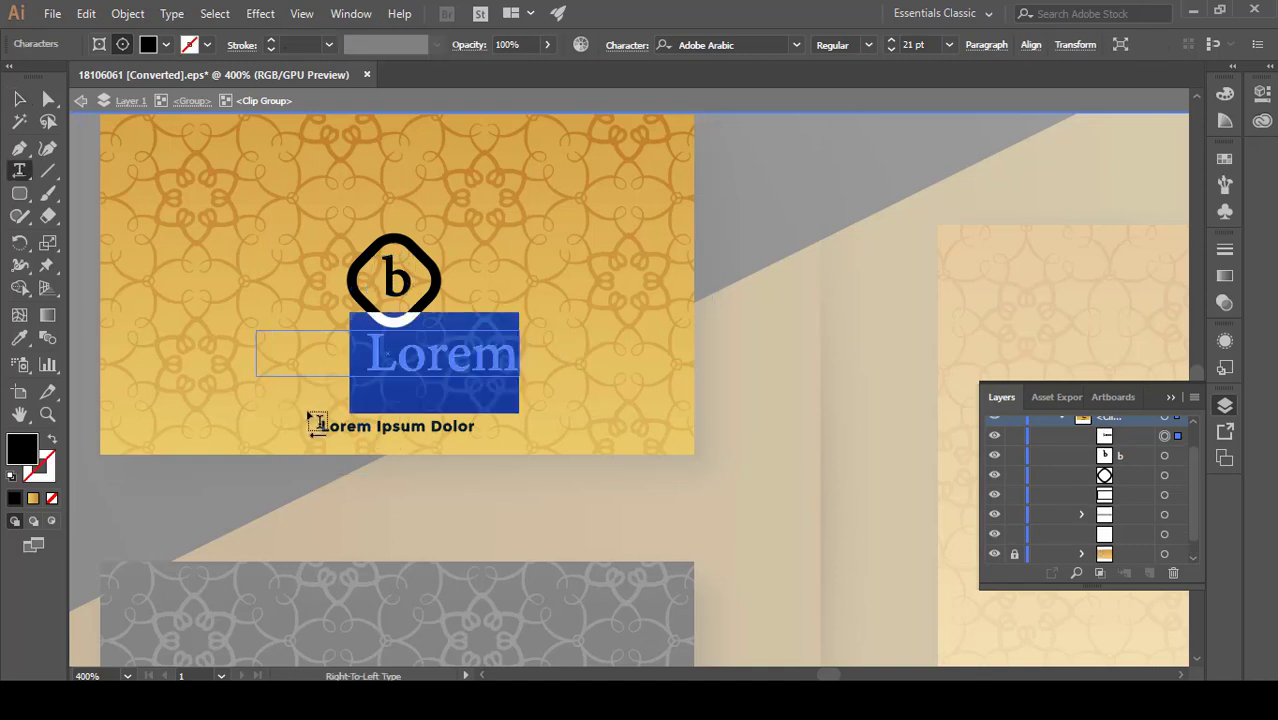
text(bhaa world)
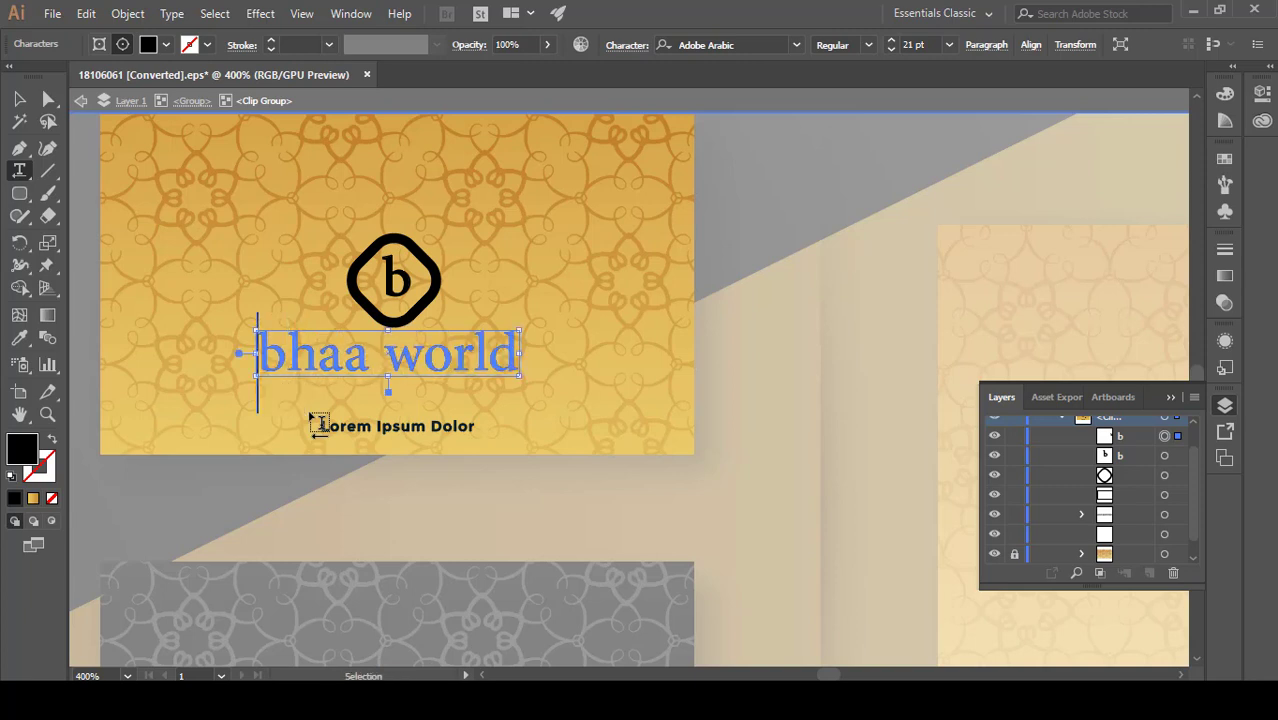
- Reduce the "bhaa world" text to 13 pt and centre it under the diamond logo
key(ctrl+a)
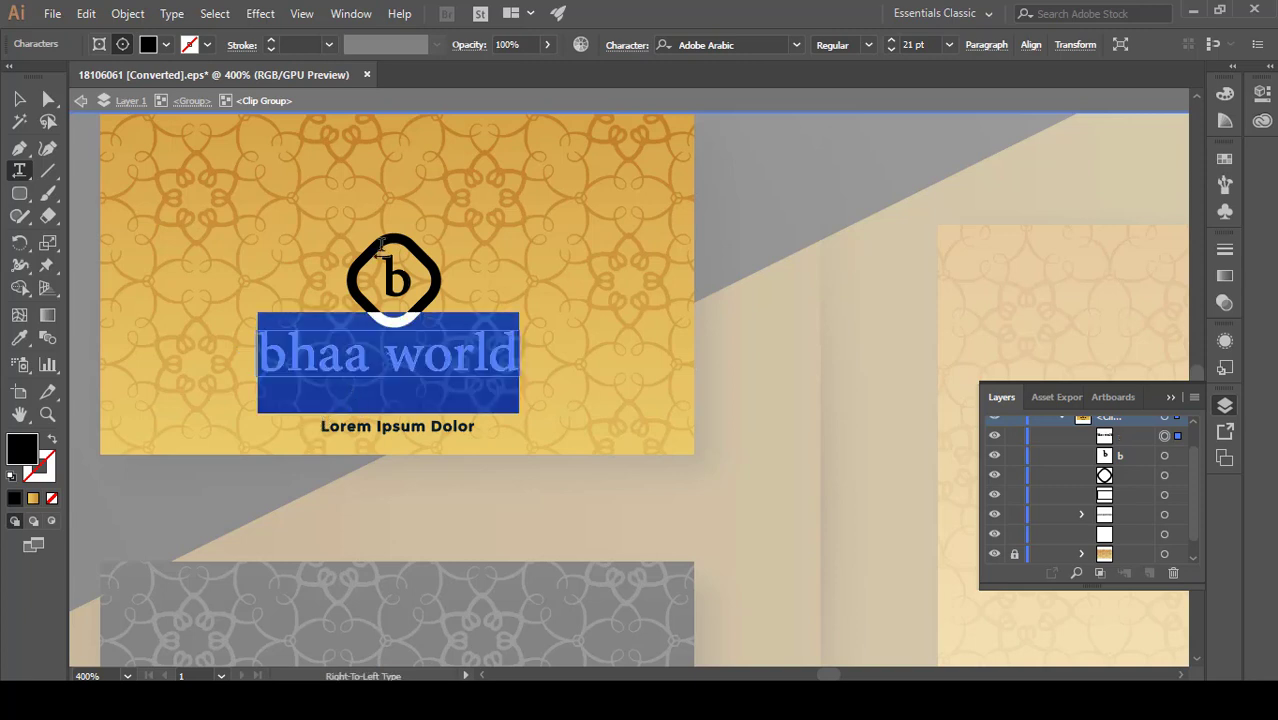
click(891, 49)
click(891, 49)
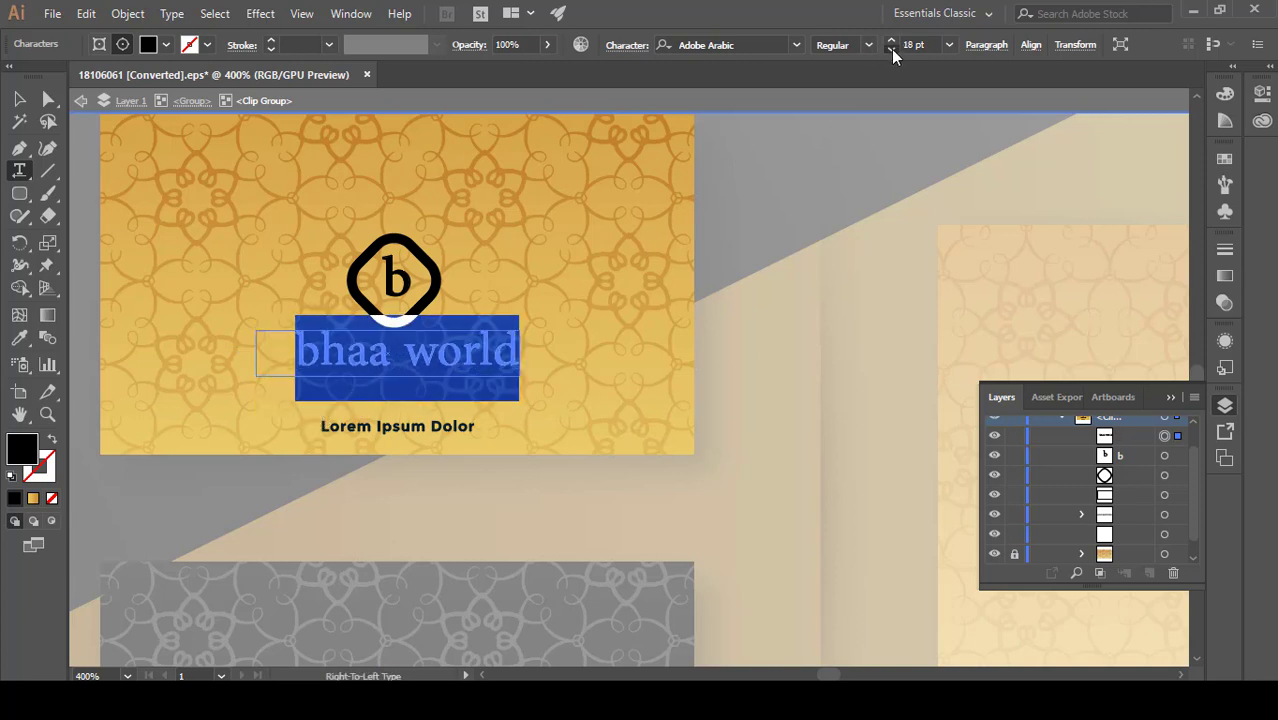
click(891, 49)
key(Escape)
drag(441, 345, 448, 345)
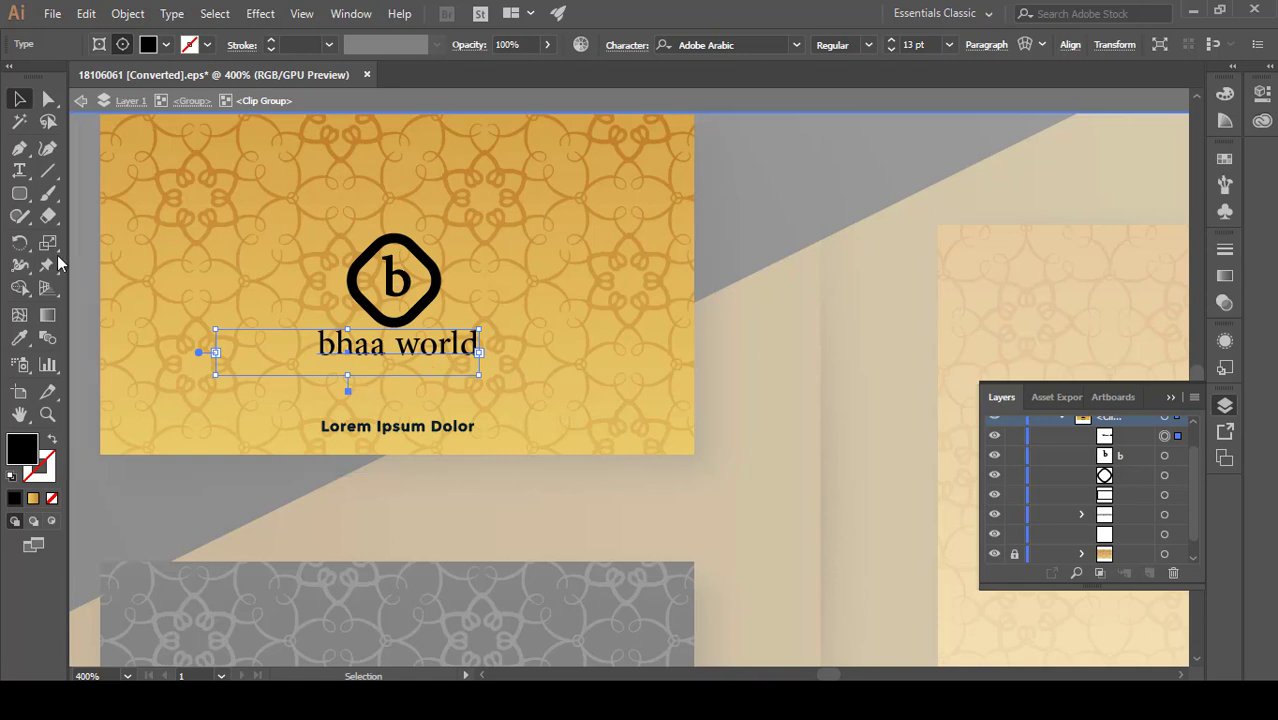
- Clear the selection and leave isolation mode to return to the full business card artwork
click(478, 447)
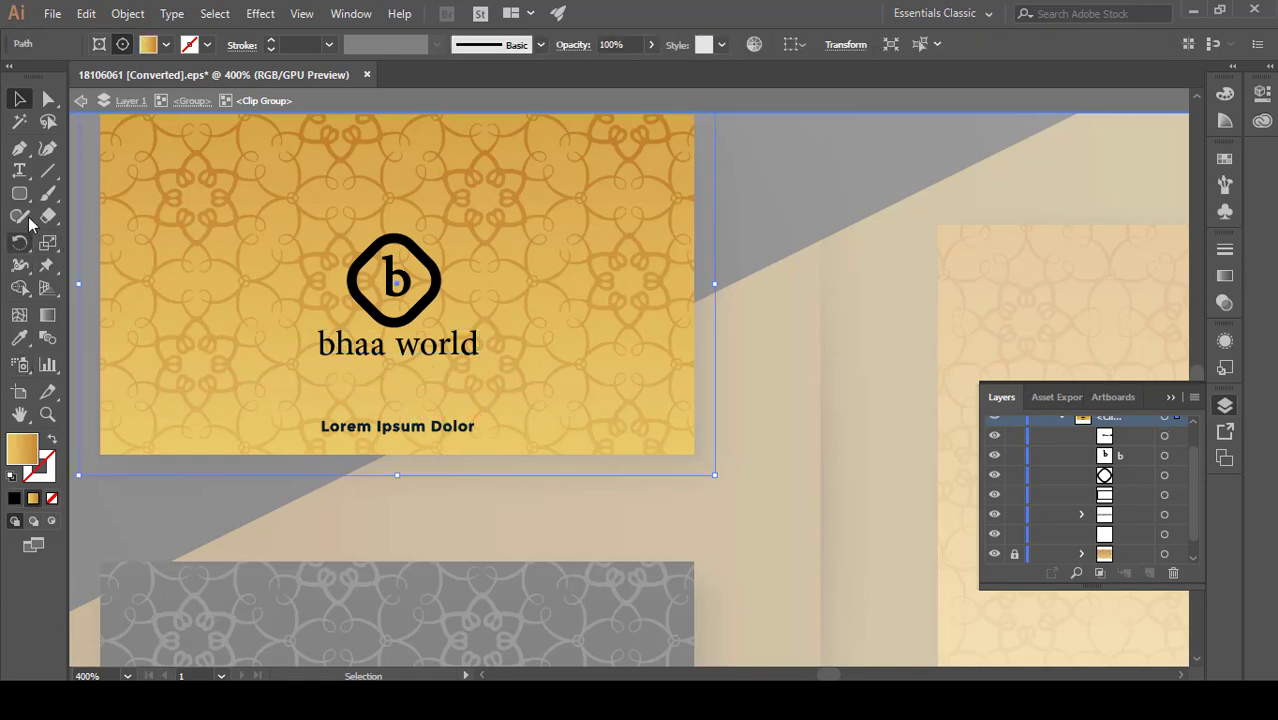
key(ctrl+shift+a)
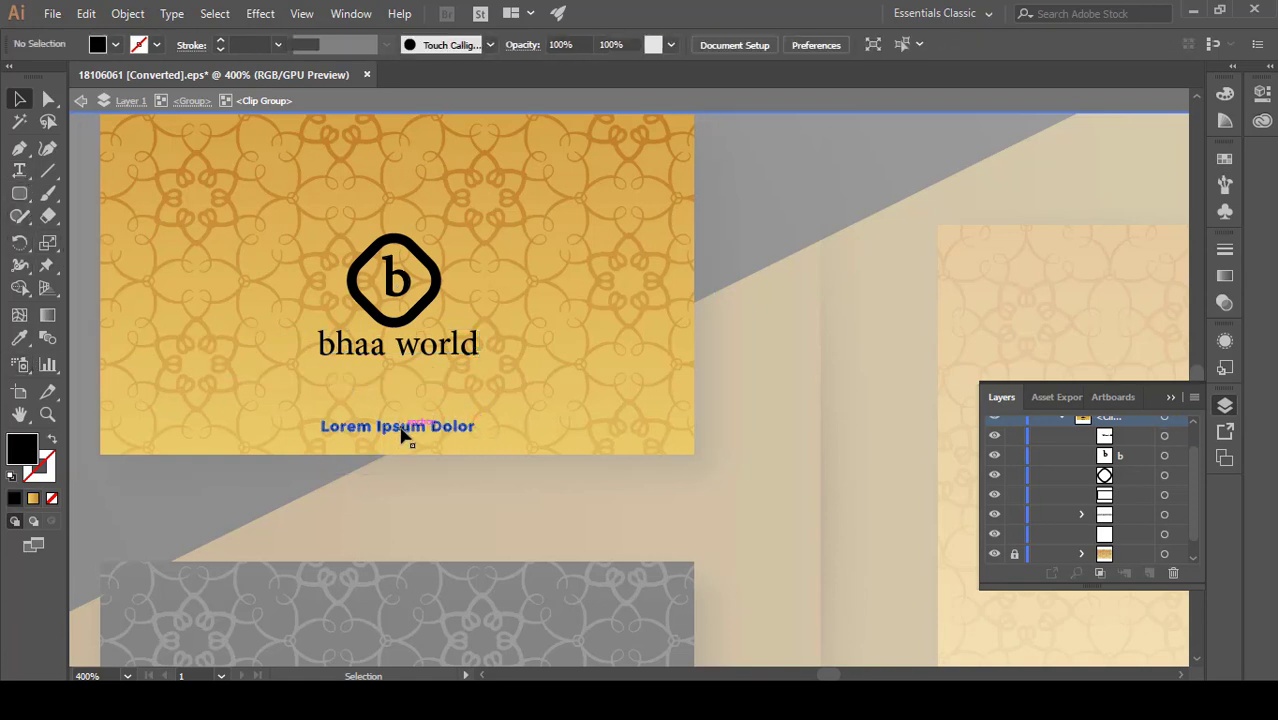
double_click(401, 430)
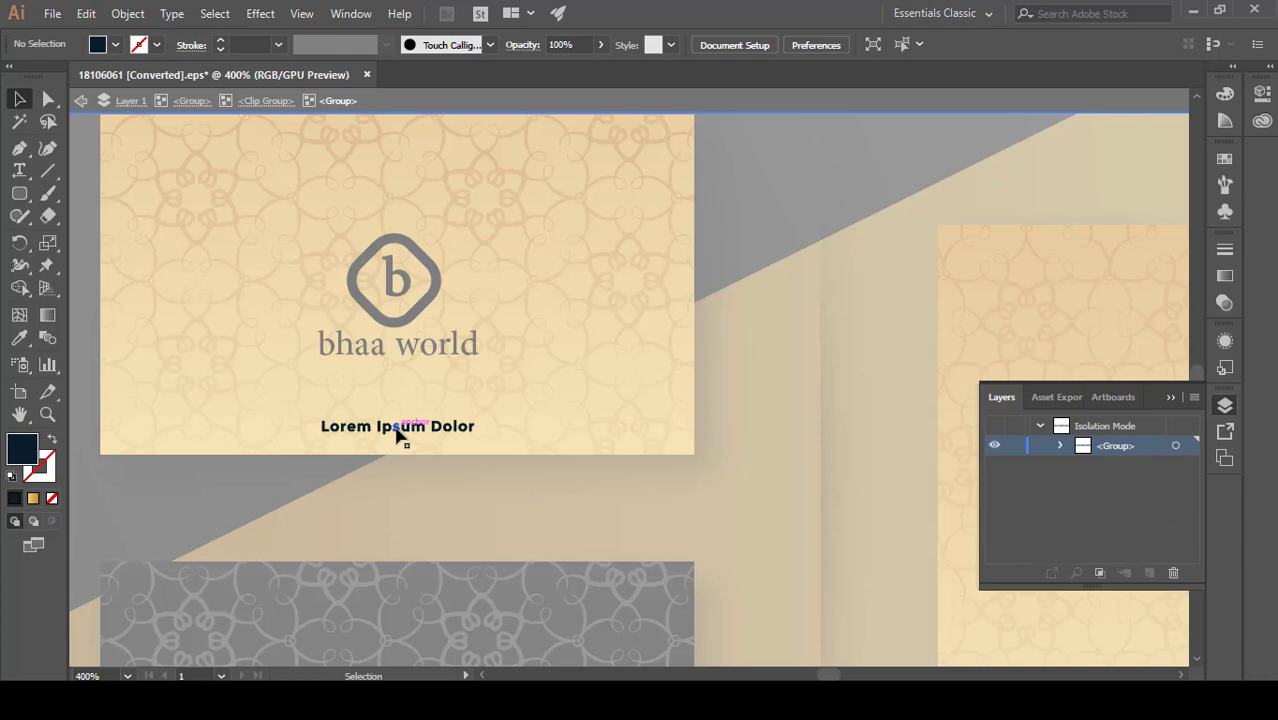
key(Escape)
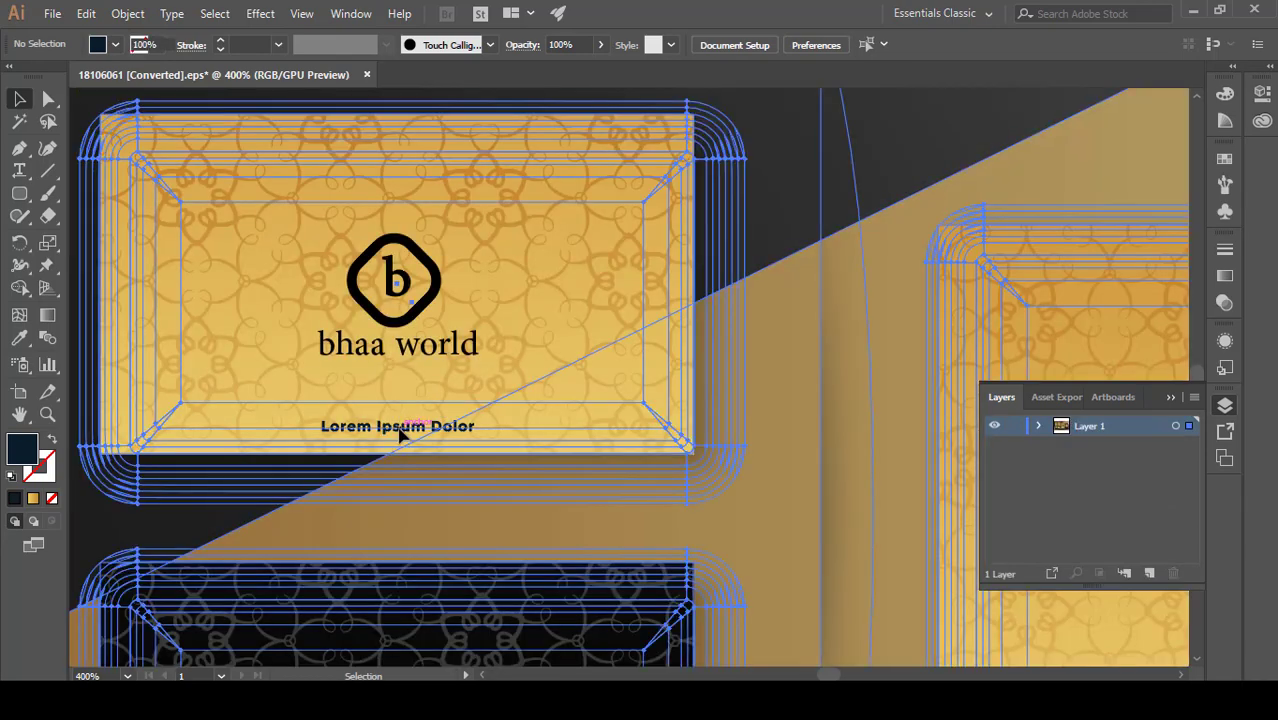
- Delete the "Lorem Ipsum Dolor" text from the bottom of the gold horizontal card and leave isolation mode
double_click(401, 432)
click(401, 432)
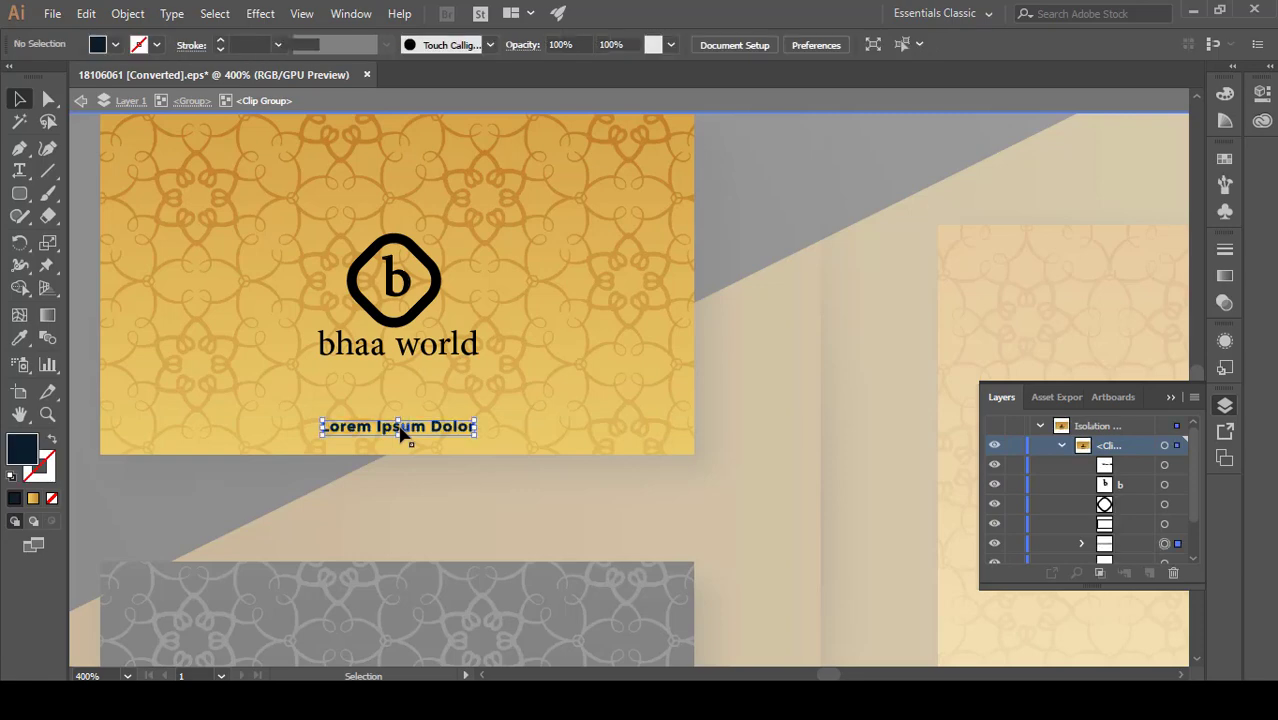
double_click(402, 432)
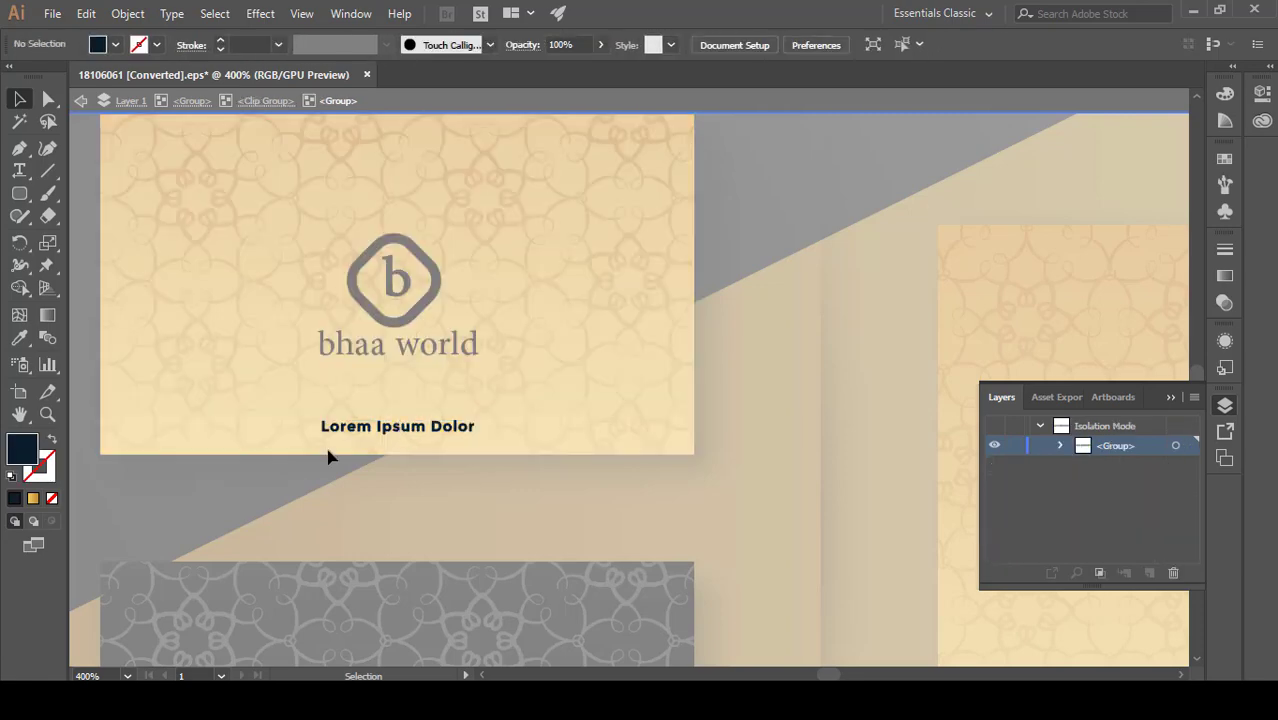
click(495, 396)
key(Delete)
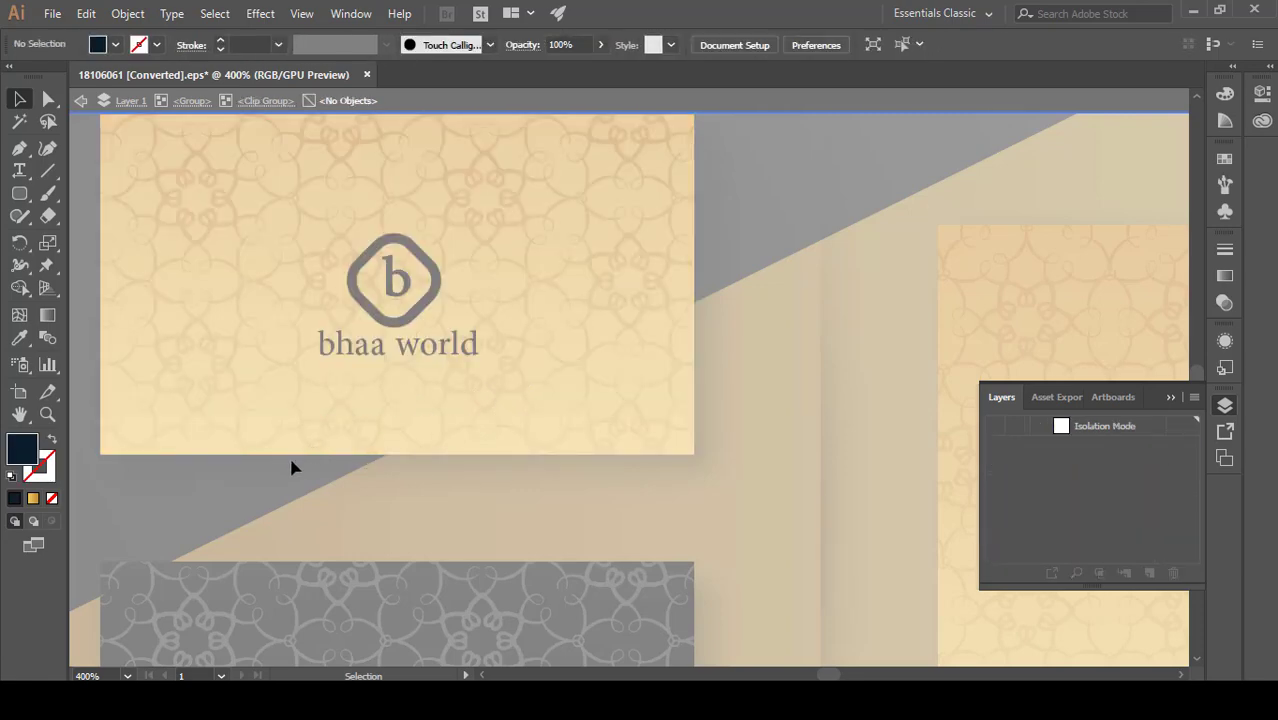
double_click(293, 467)
- Replace the name text under the diamond with "BHAA WORLD" in capitals and set its font to Abdo Misr Light
triple_click(394, 342)
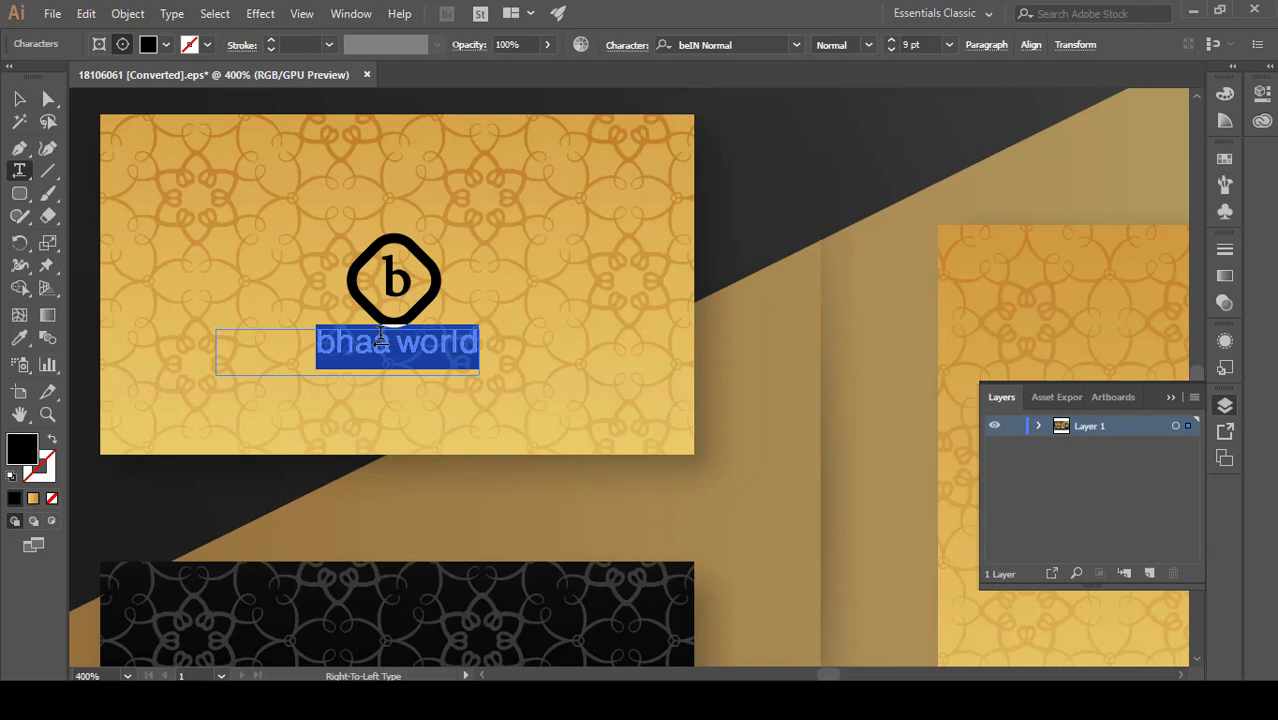
text(BHAA WOR)
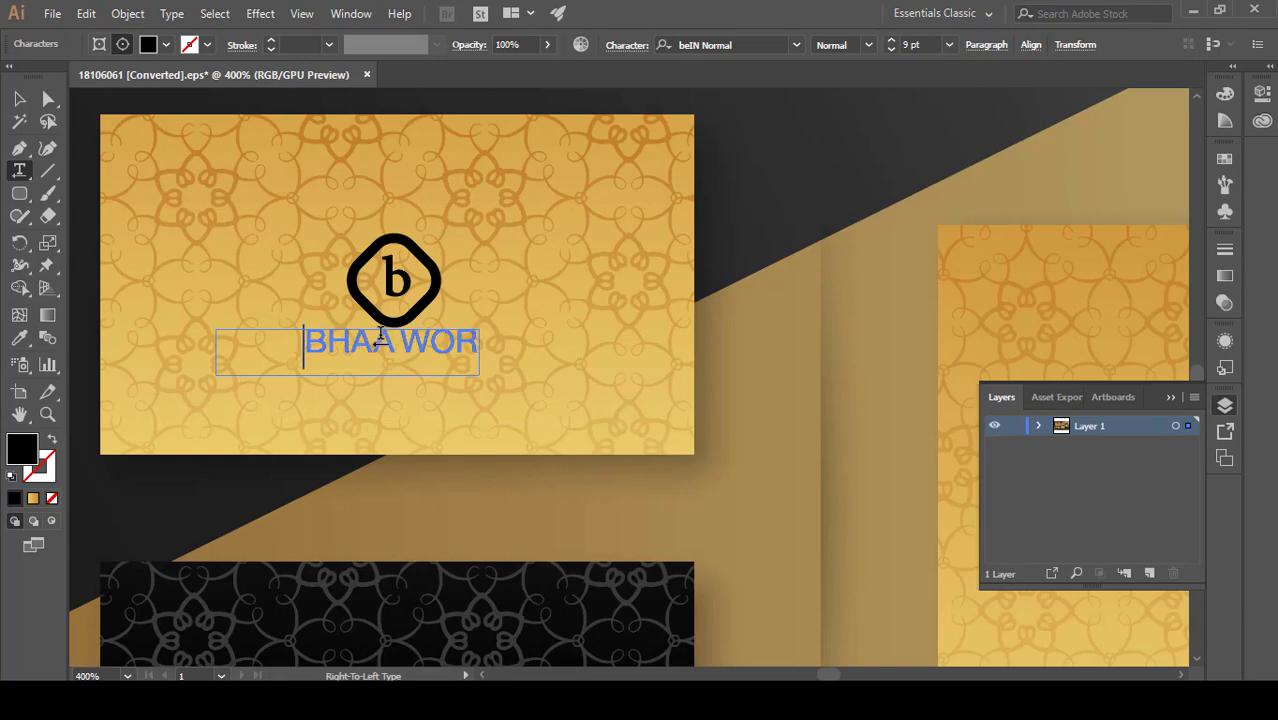
text(LD)
key(ctrl+a)
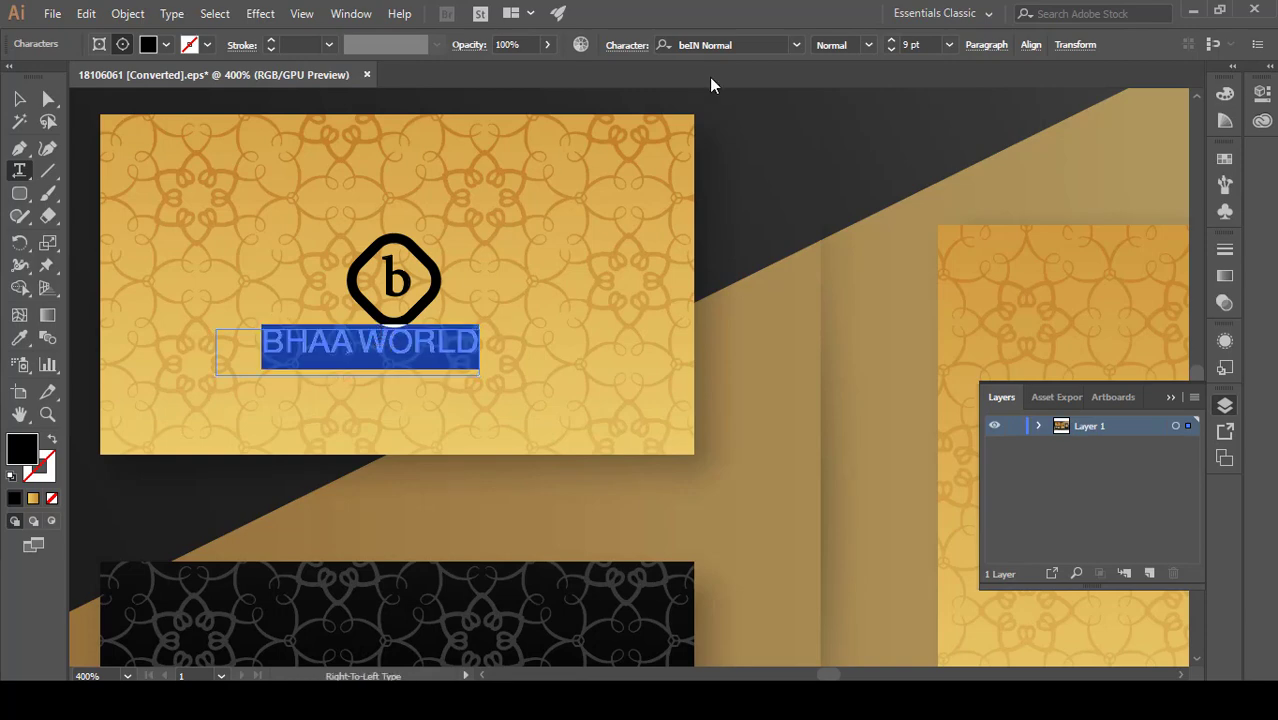
click(796, 45)
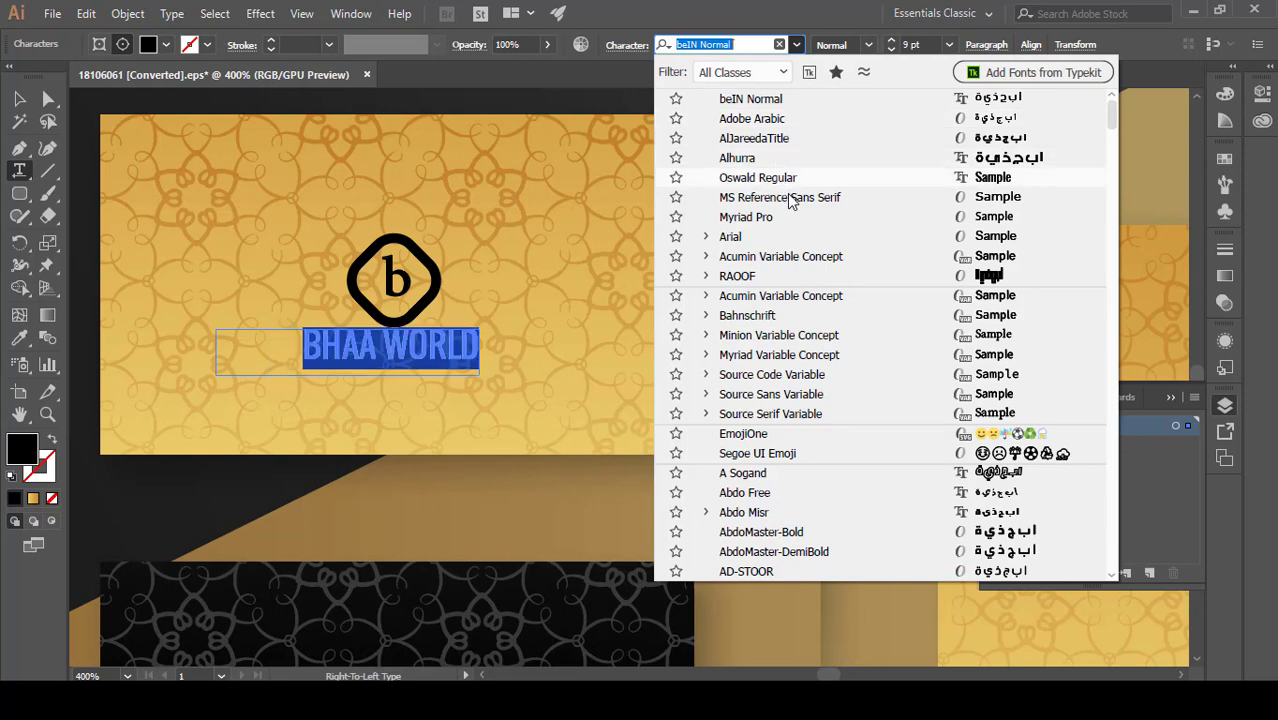
key(Escape)
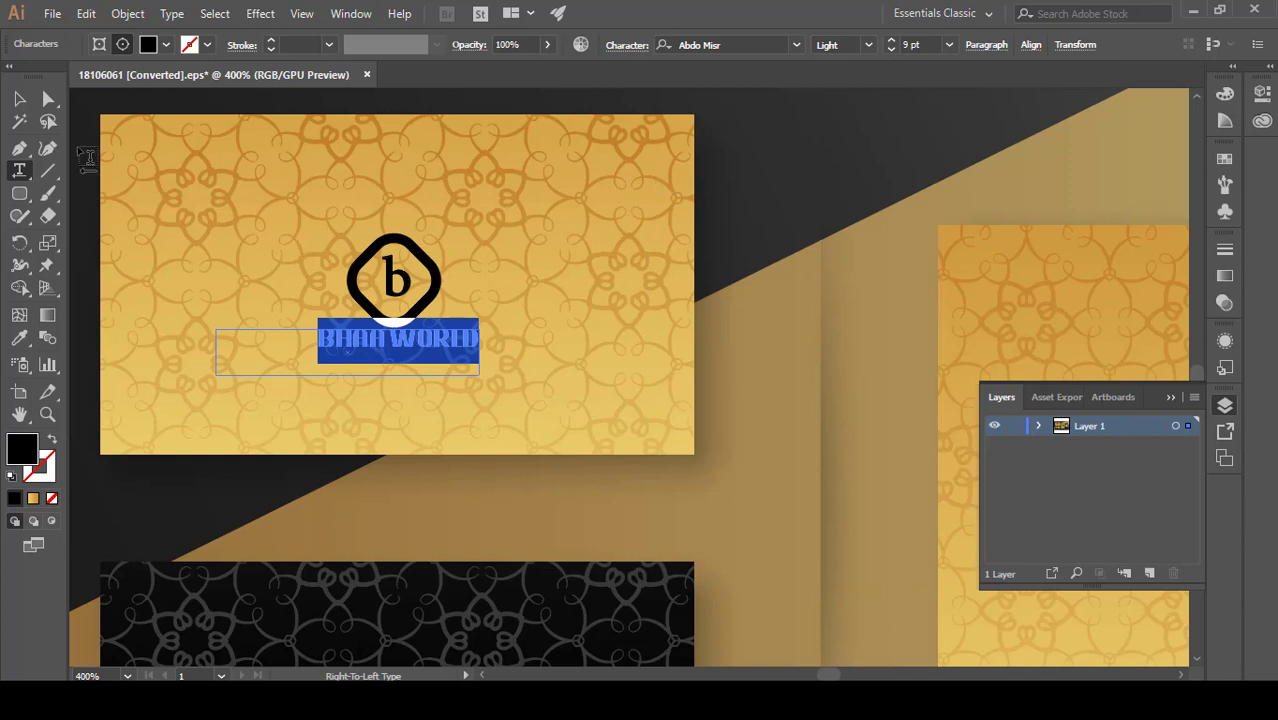
- Set "BHAA WORLD" to the Black weight at 8 pt, centred below the diamond, with a smaller text frame
click(22, 106)
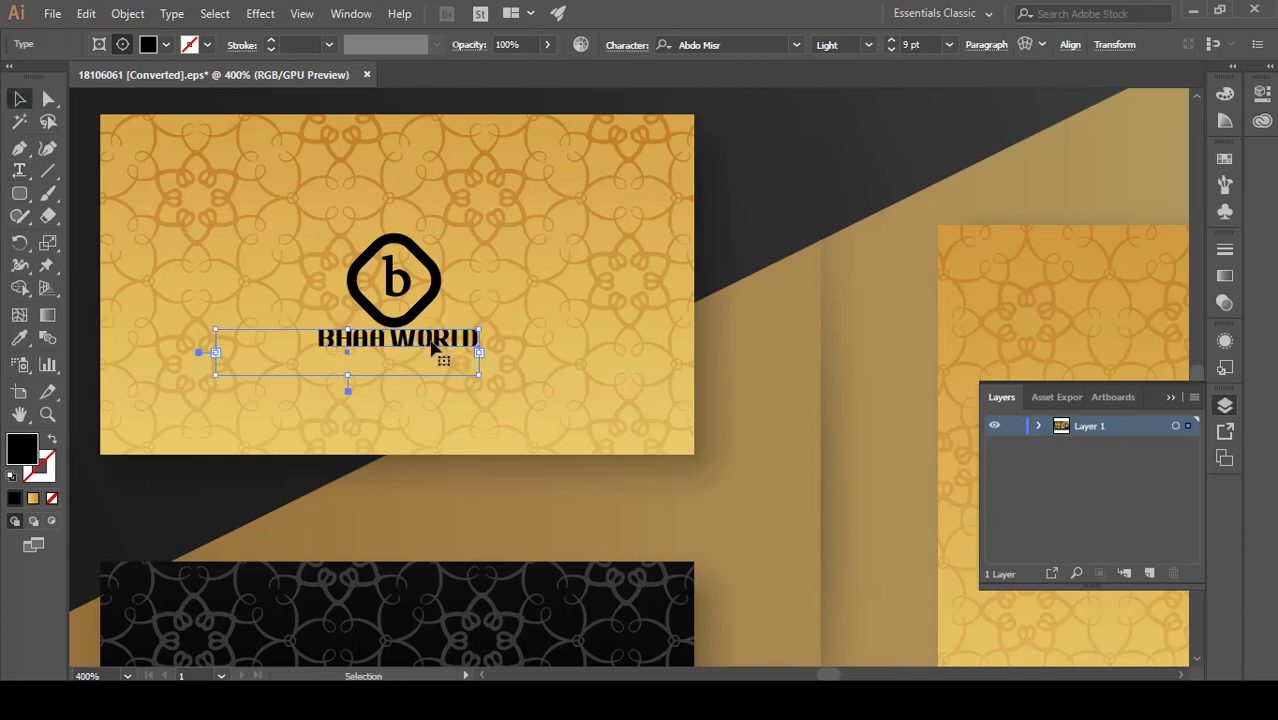
drag(424, 342, 438, 354)
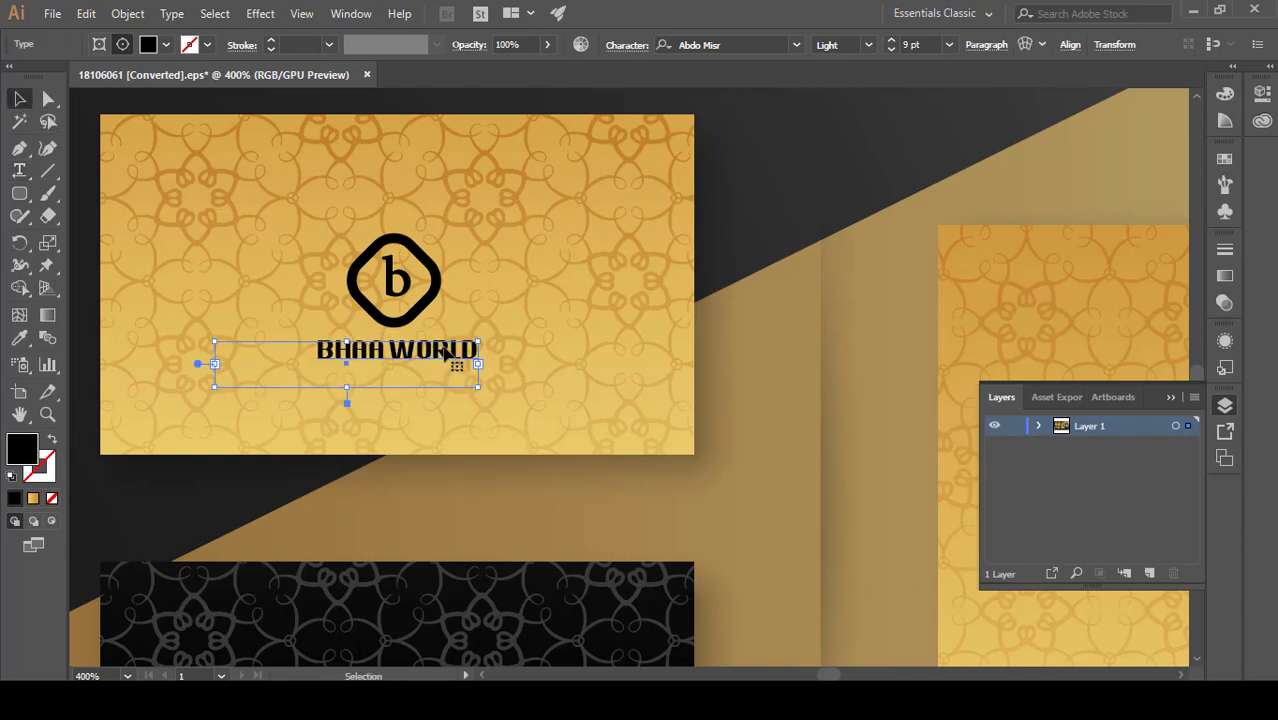
click(890, 50)
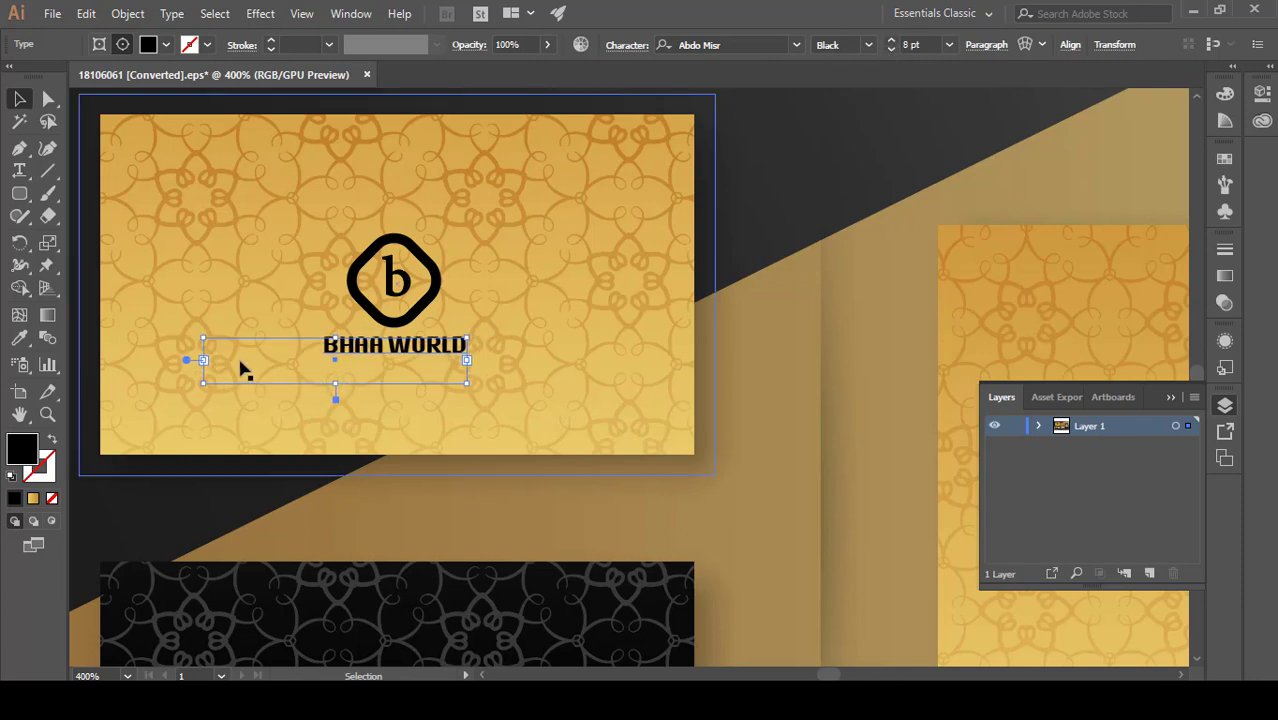
drag(204, 383, 265, 358)
- Duplicate the "BHAA WORLD" text lower on the gold card and change the copy to "مصمم كرافيك دزاين"
drag(410, 350, 398, 410)
double_click(396, 410)
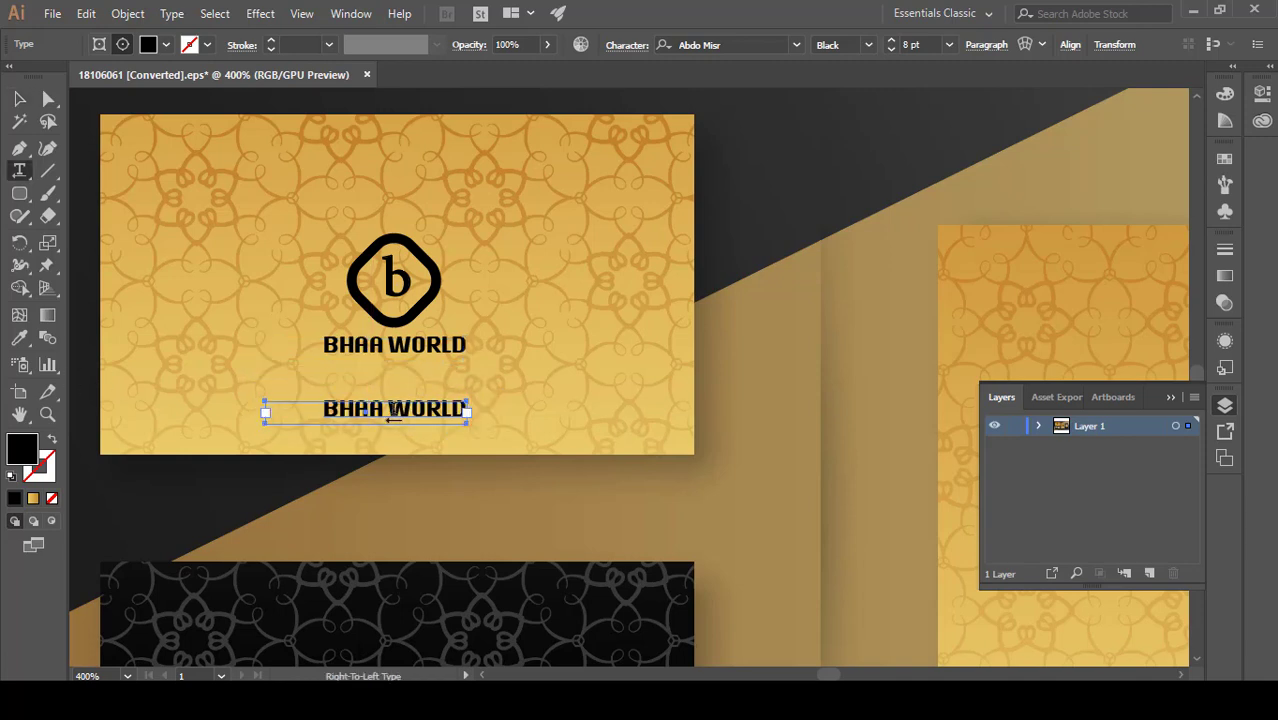
key(ctrl+a)
text(عالم)
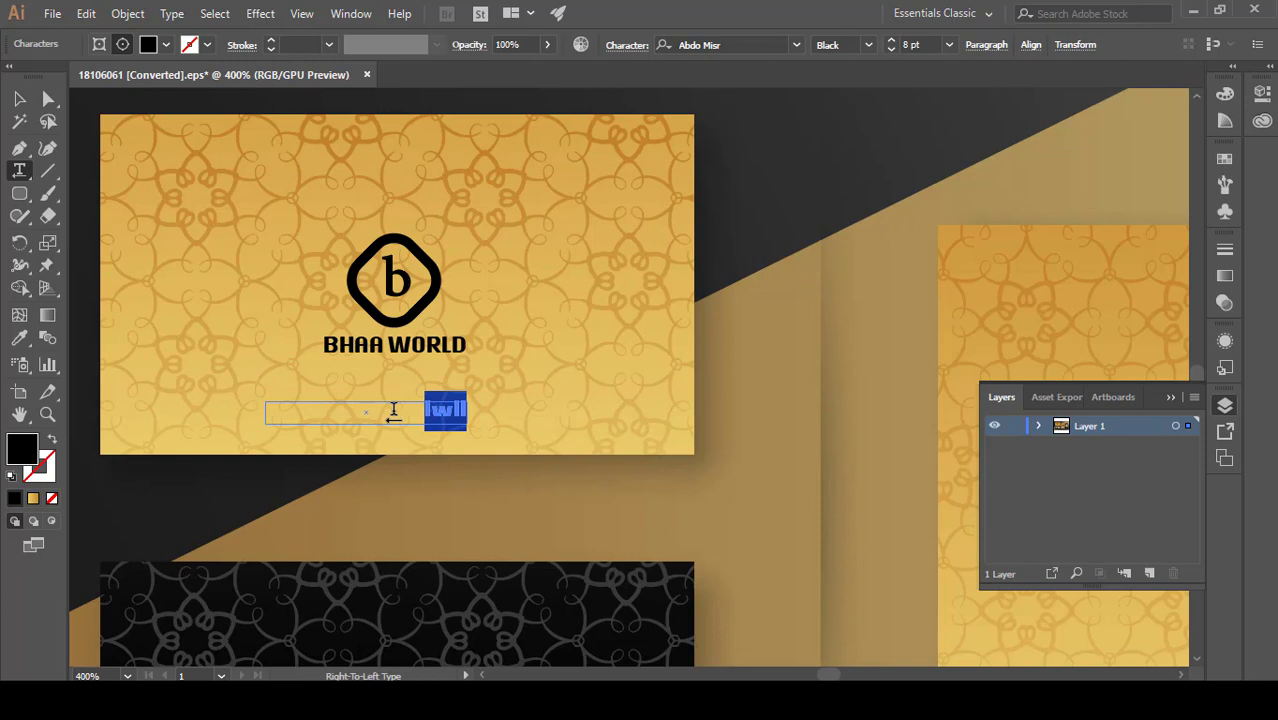
text( بهاء)
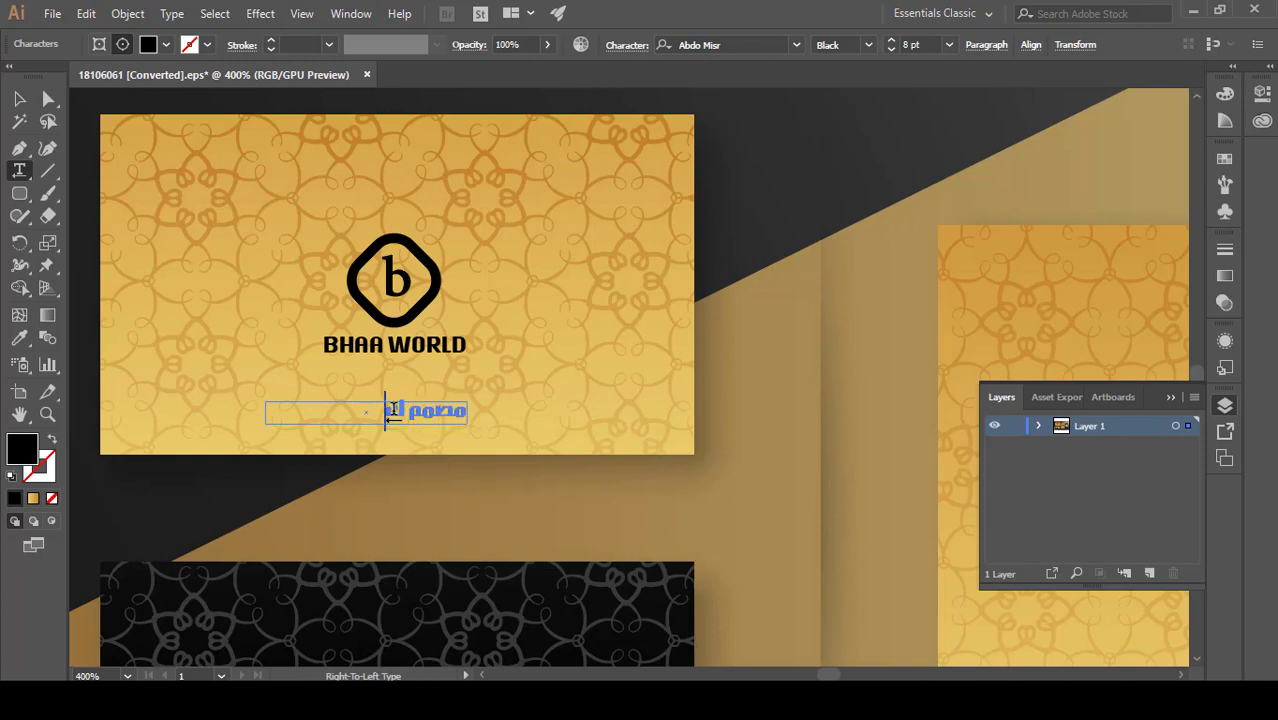
text(فيك)
text( دزاين)
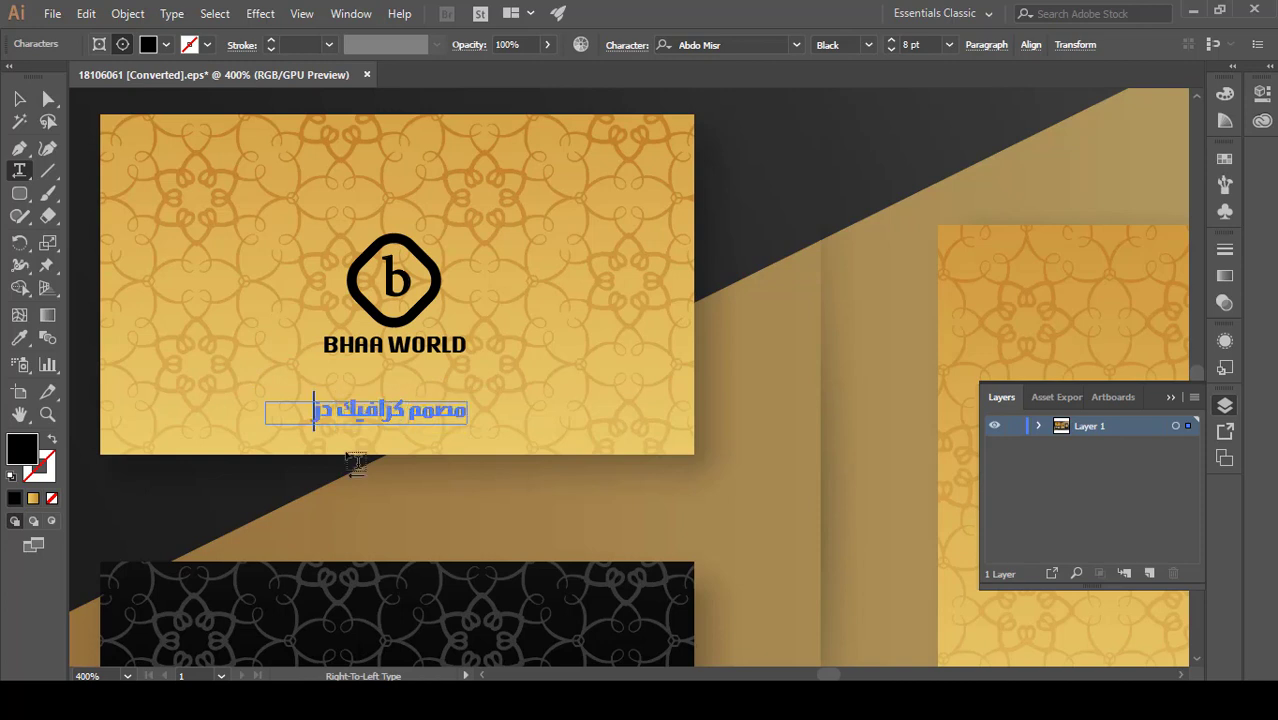
key(Escape)
- Reduce the Arabic tagline to 7 pt and place it directly beneath "BHAA WORLD"
drag(420, 424, 440, 421)
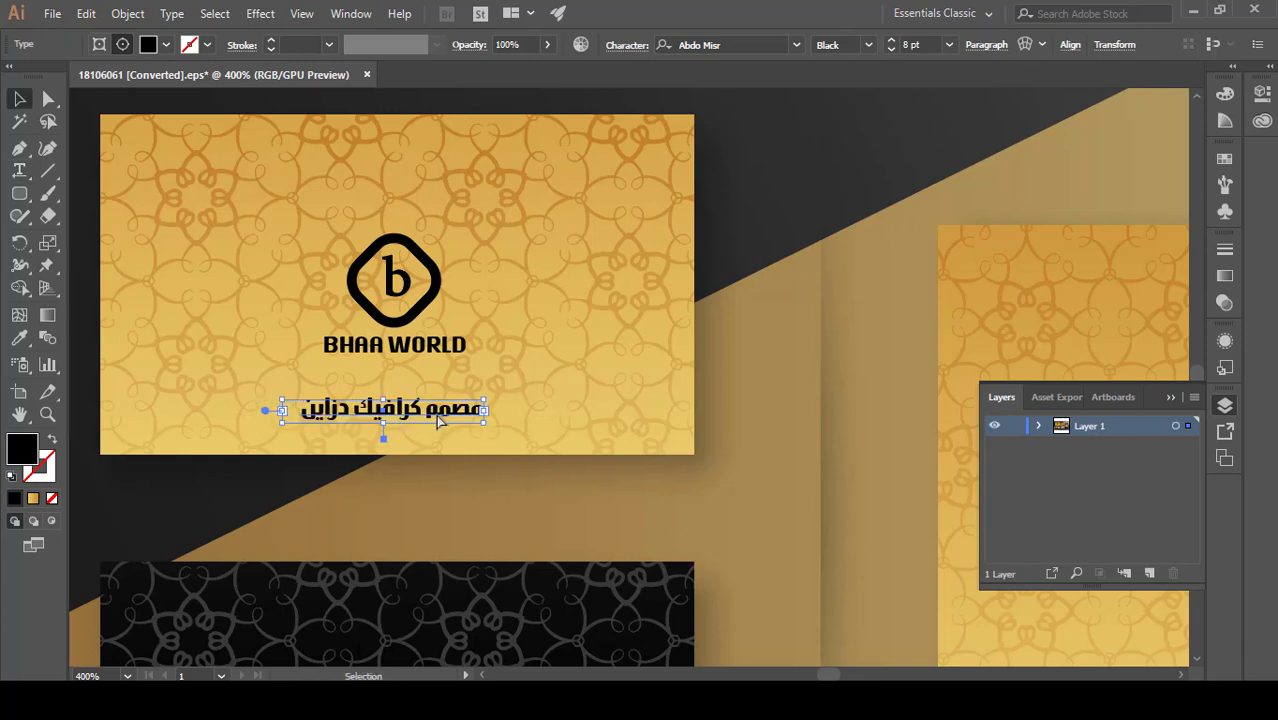
click(891, 50)
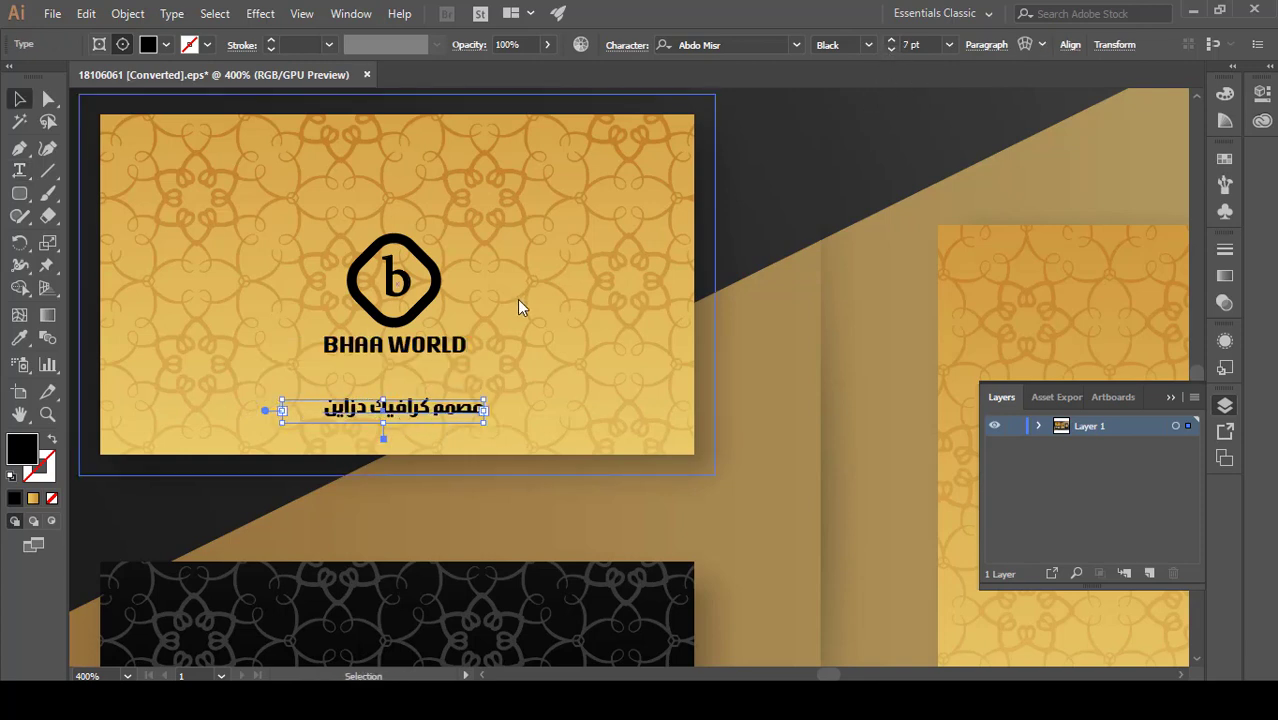
drag(421, 415, 402, 372)
key(Down)
key(Down)
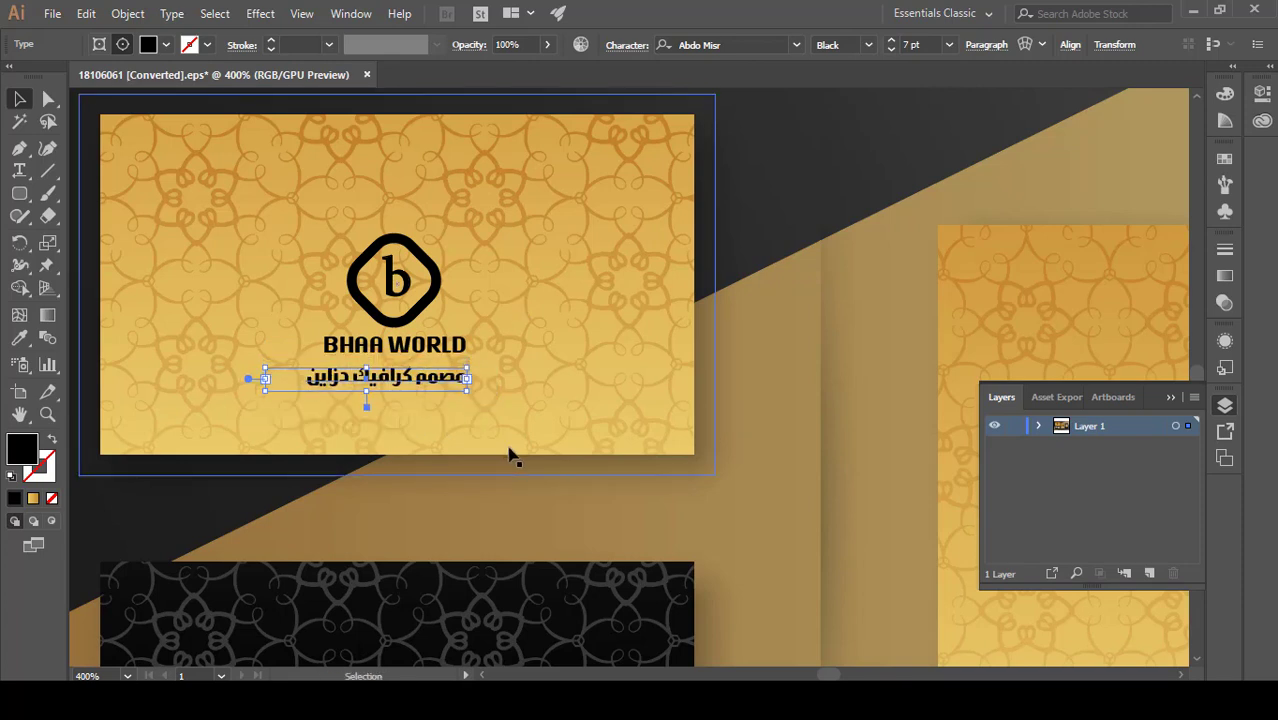
- Change the letter "b" inside the diamond to the Abdo Misr Light font and nudge it upward within the shape
click(19, 170)
click(396, 280)
drag(383, 280, 410, 280)
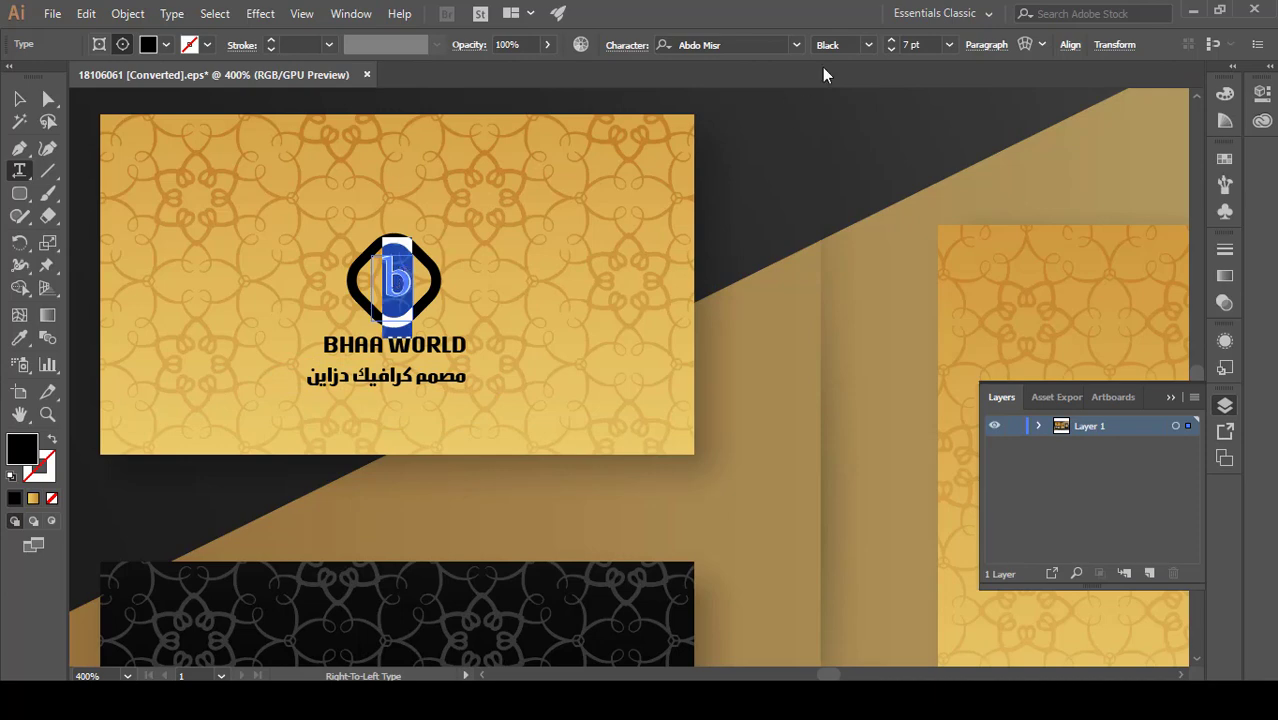
click(796, 46)
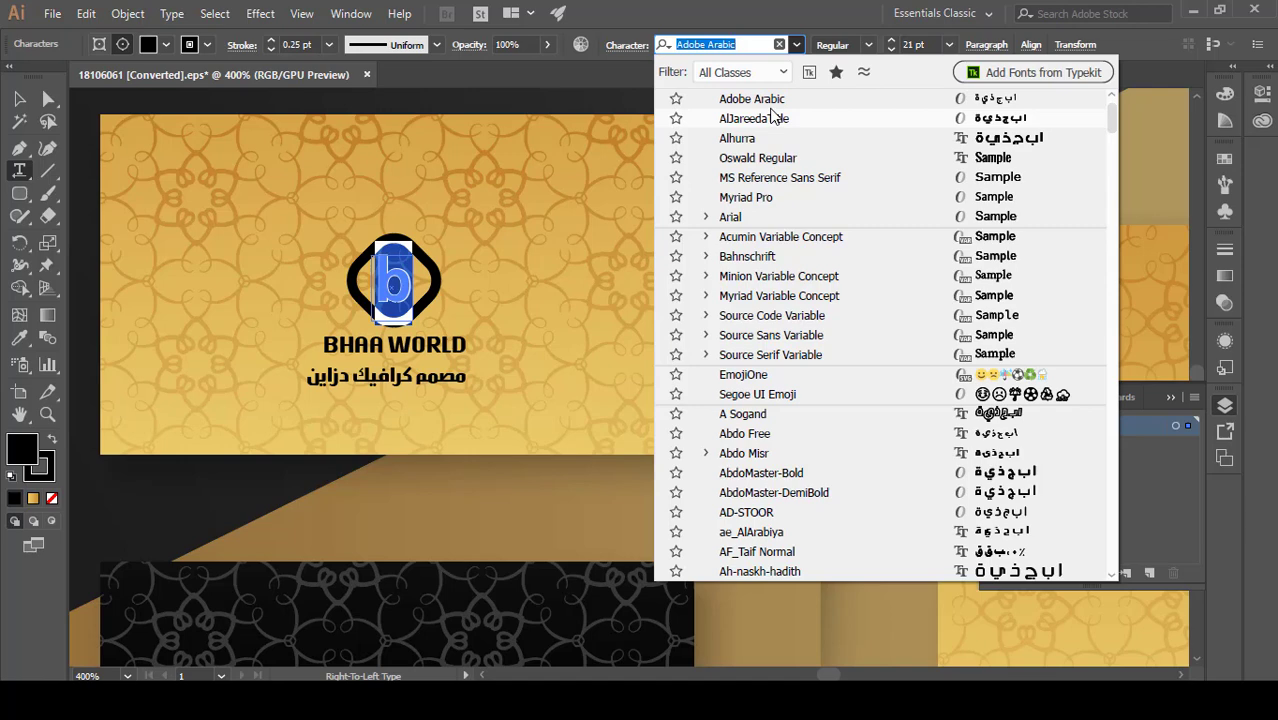
key(Escape)
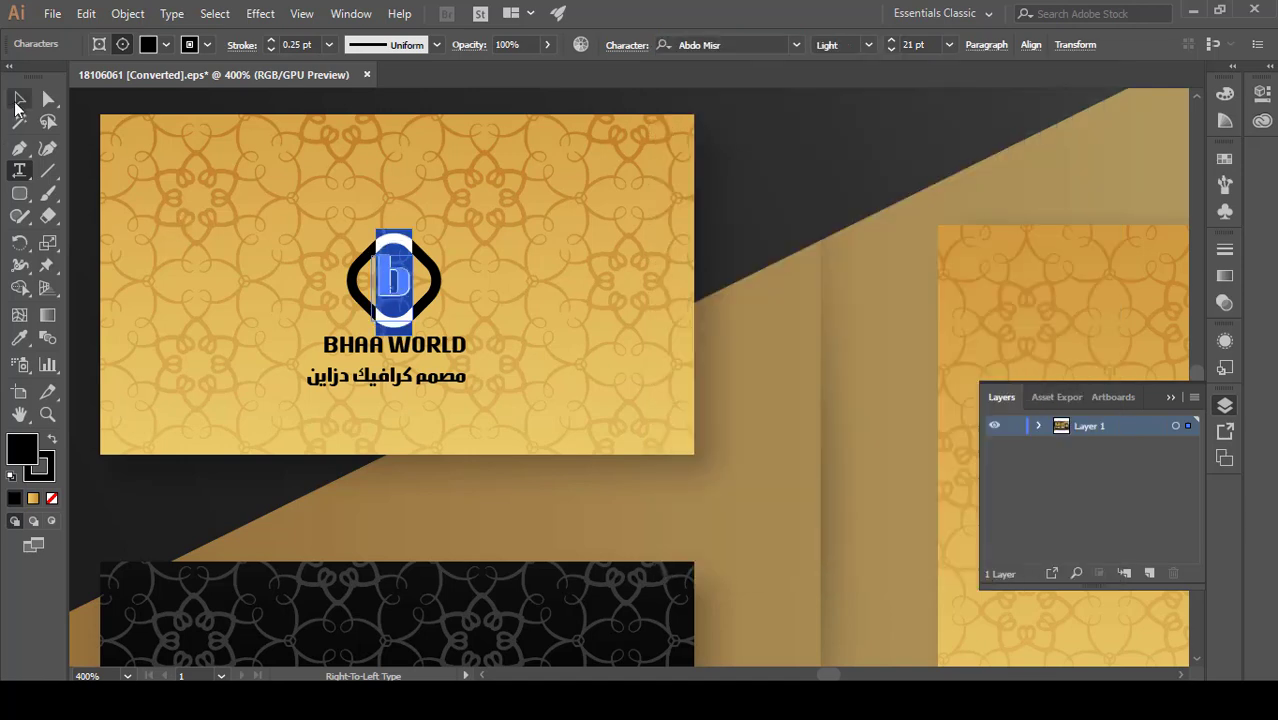
click(18, 100)
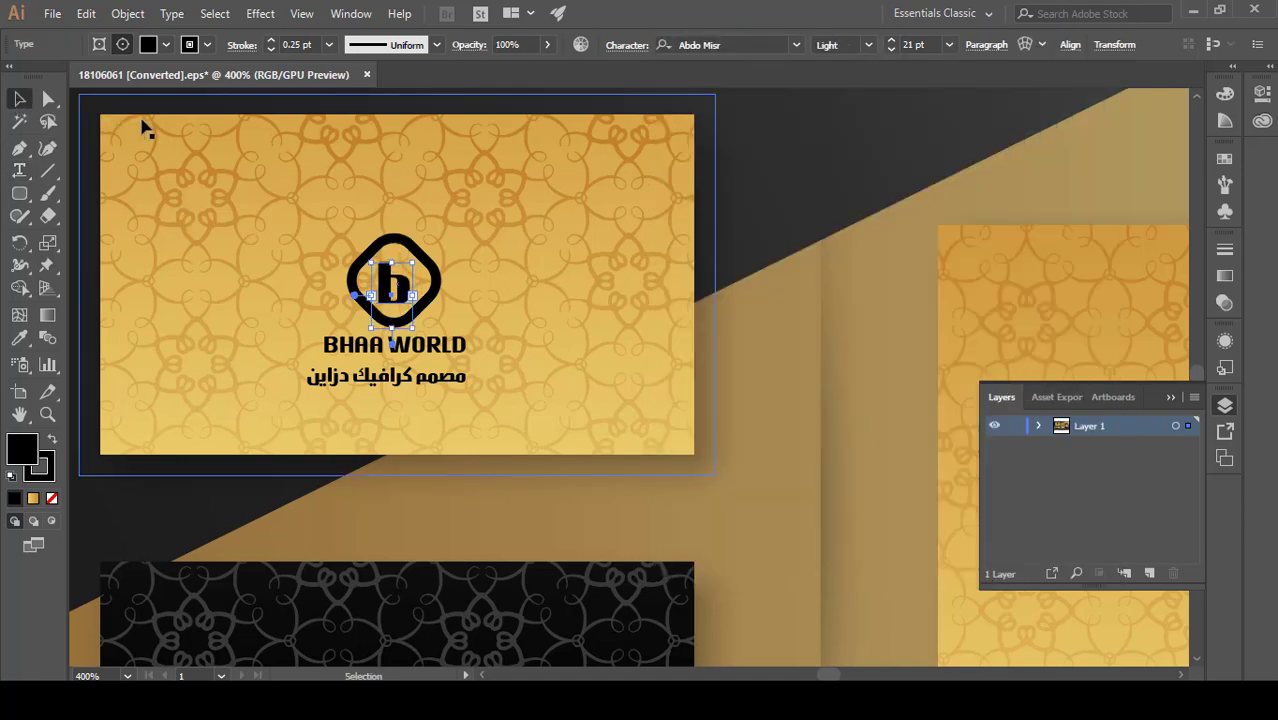
key(Up)
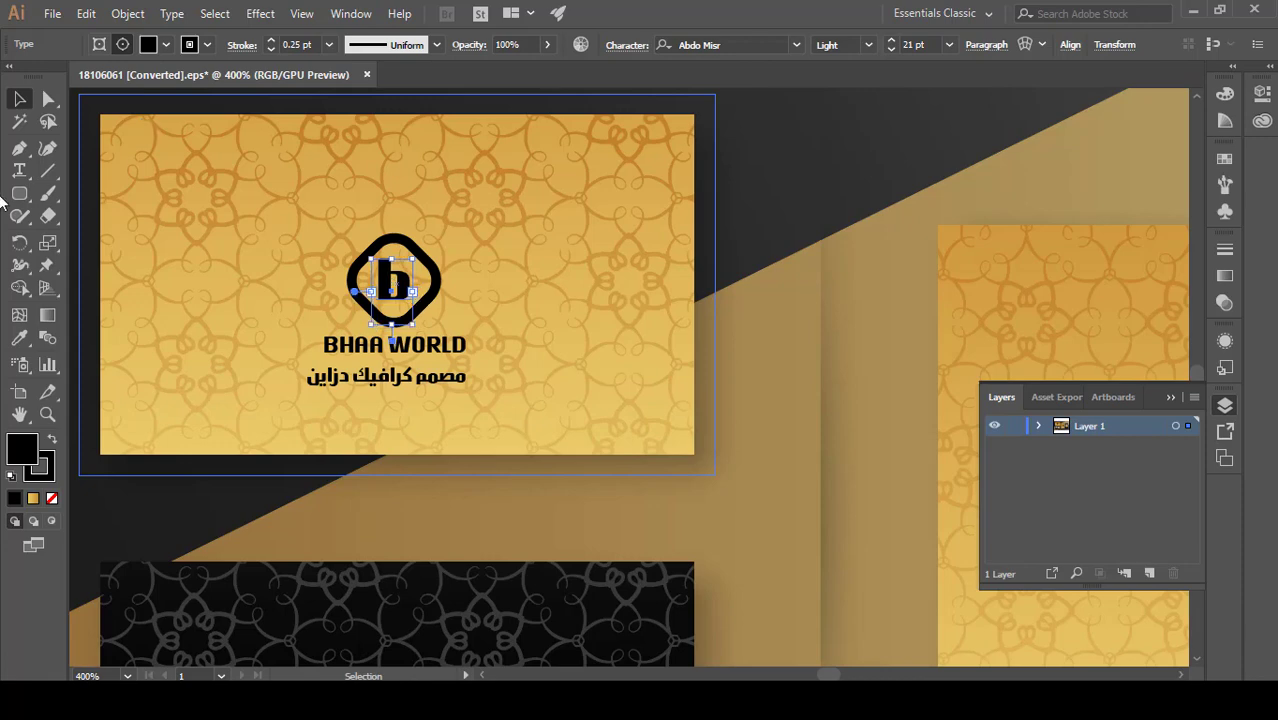
- Isolate the group holding all the business cards and select its dark background shape
click(93, 271)
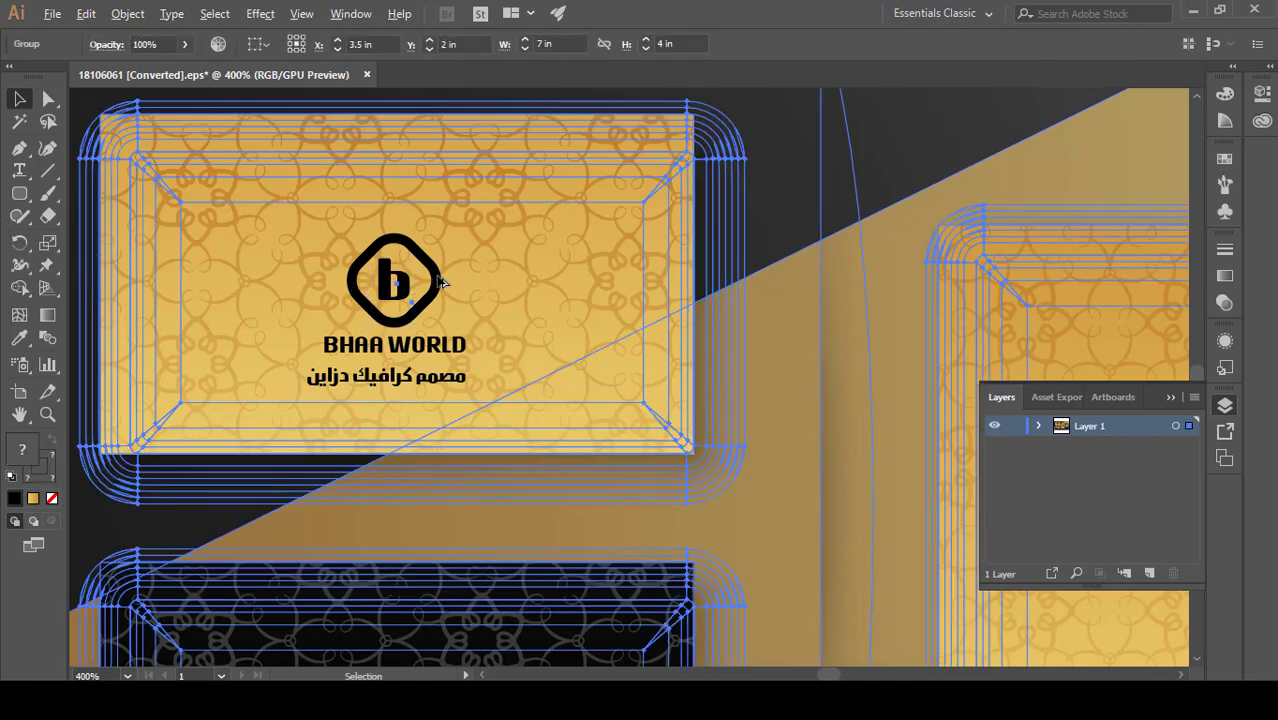
scroll(440, 283, down, 1)
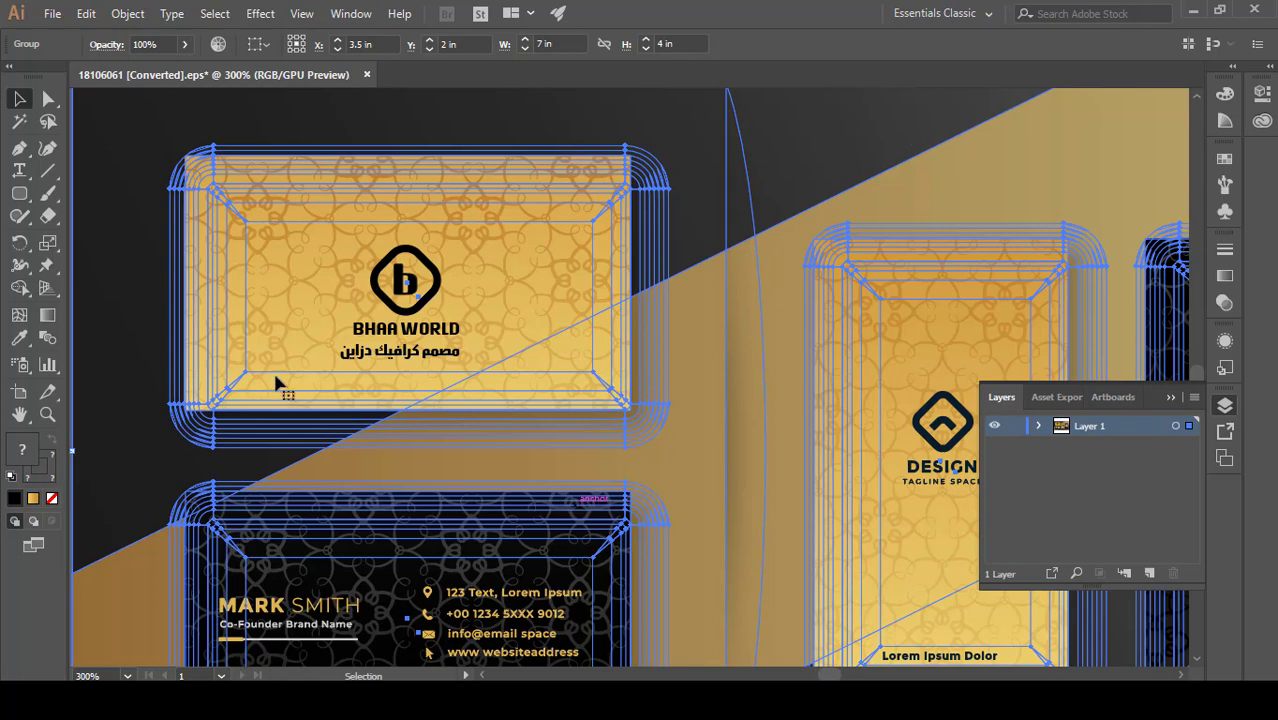
scroll(476, 392, down, 3)
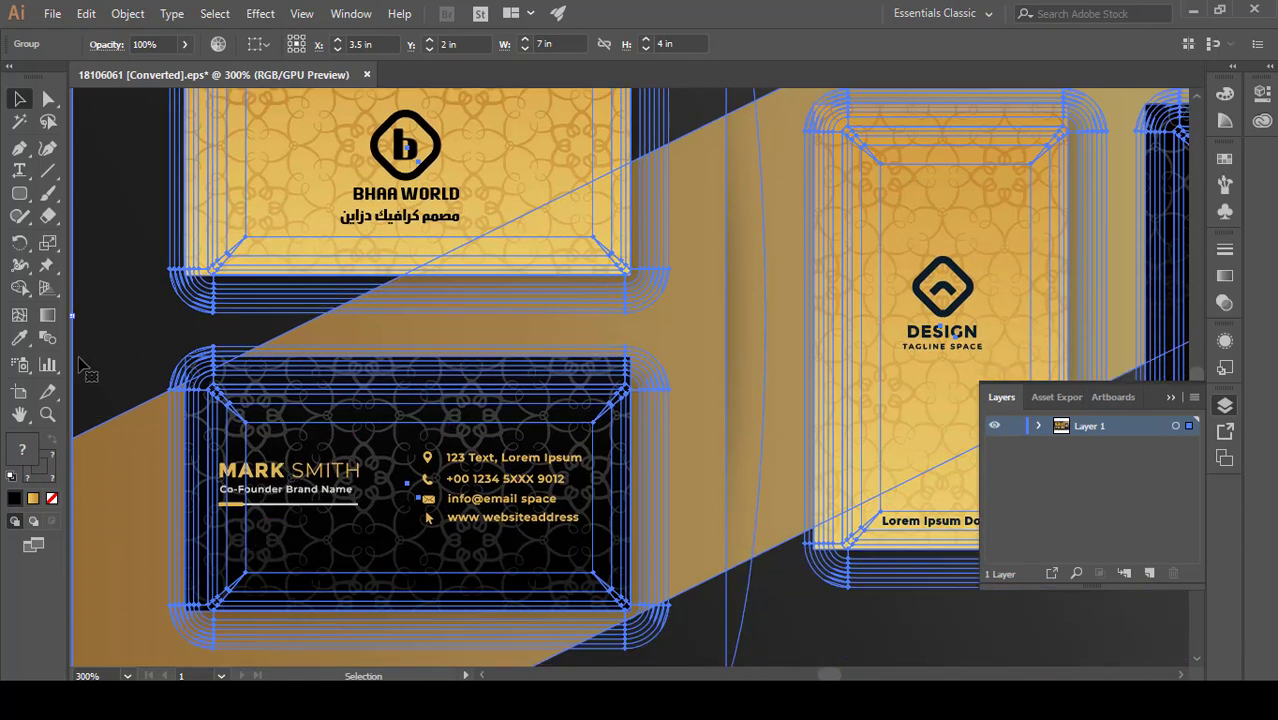
scroll(145, 609, down, 1)
click(81, 639)
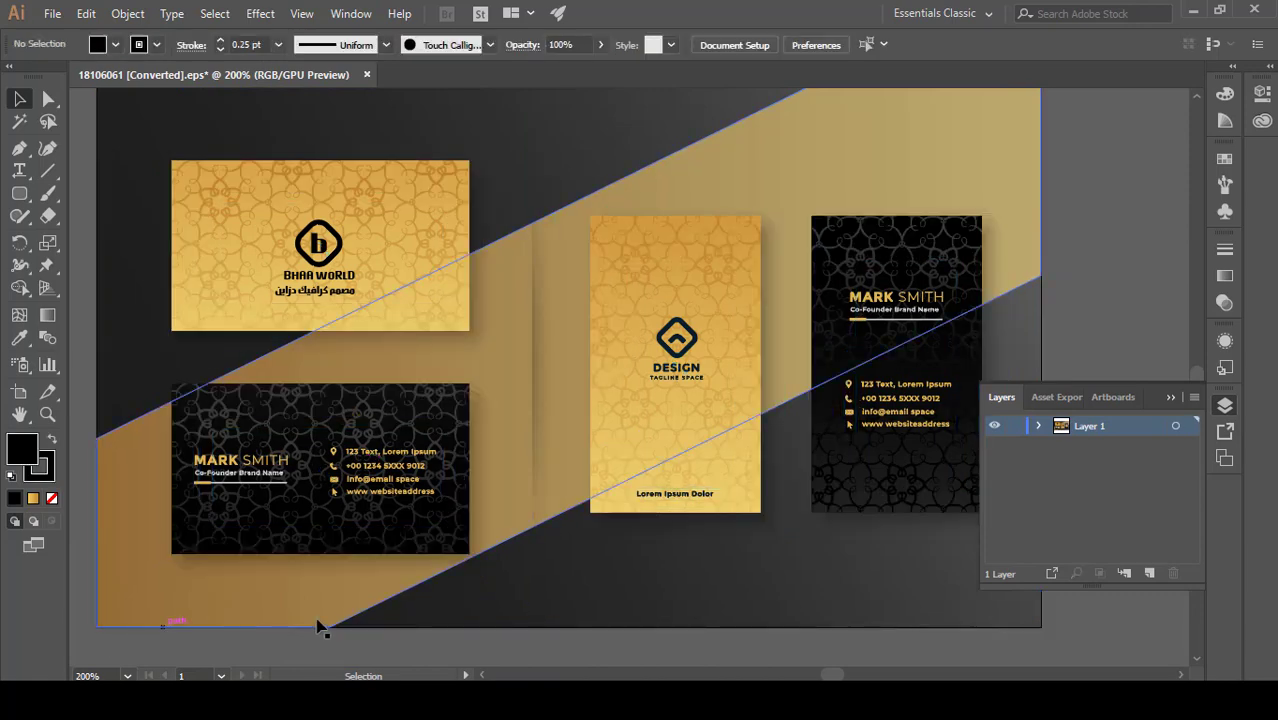
click(390, 600)
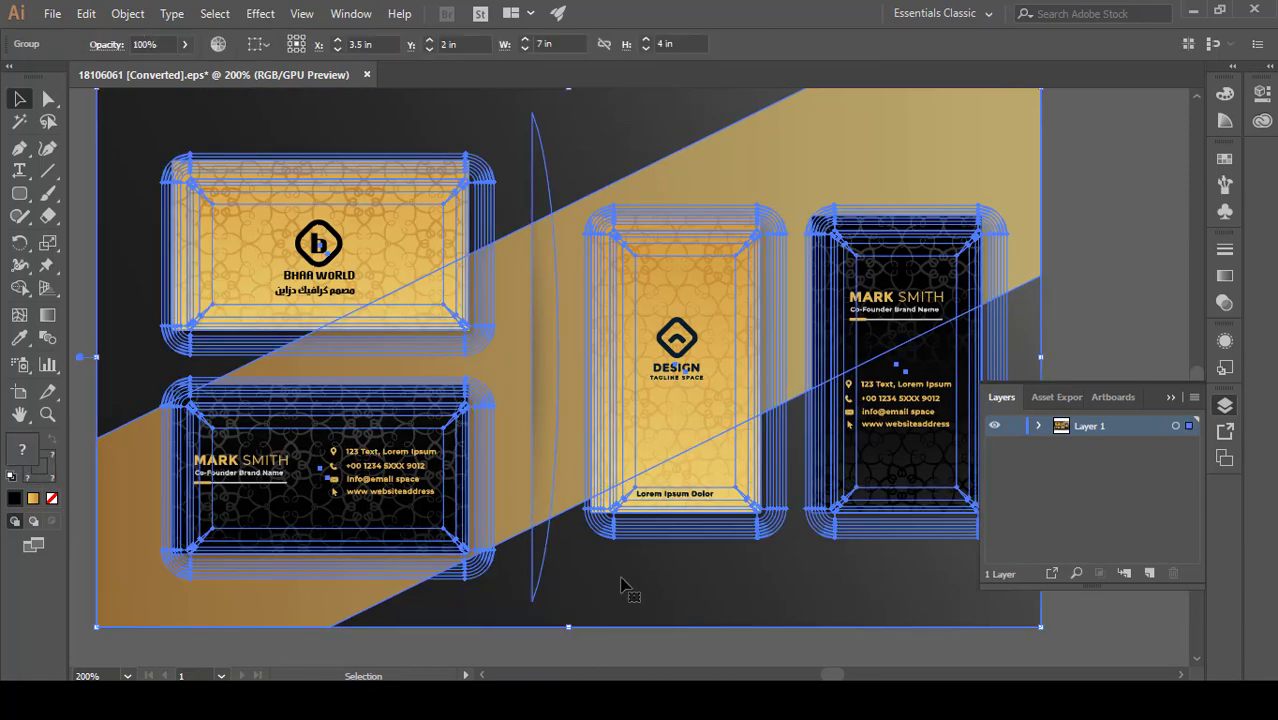
double_click(623, 588)
click(642, 585)
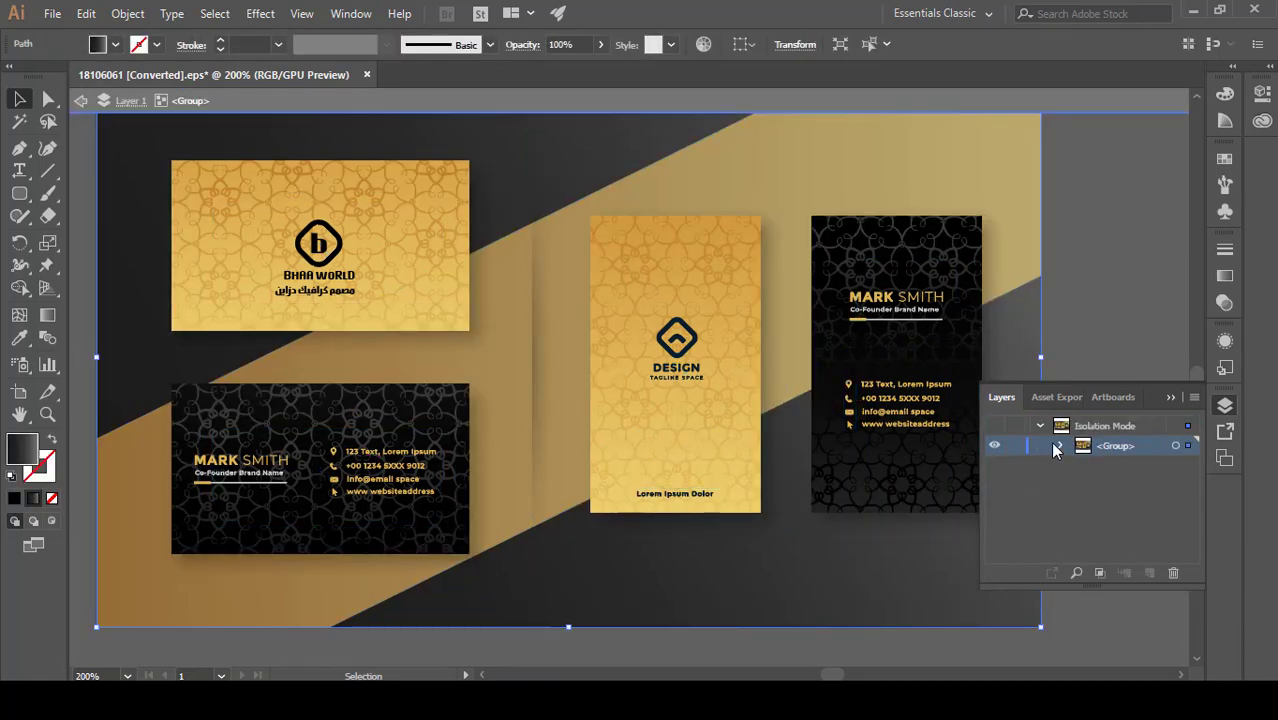
- Expand the isolated group's contents and lock its lower sublayers, including the diagonal gold band and the dark background
click(1057, 446)
scroll(1074, 501, down, 5)
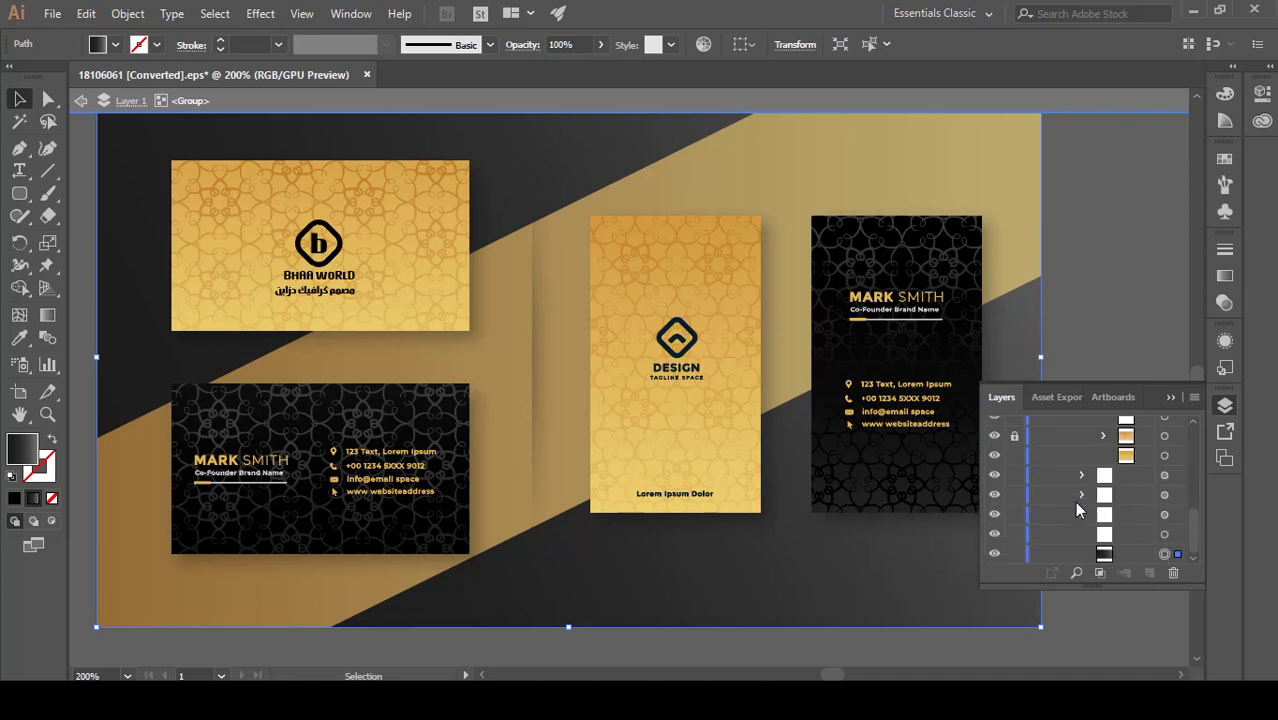
scroll(1126, 533, up, 2)
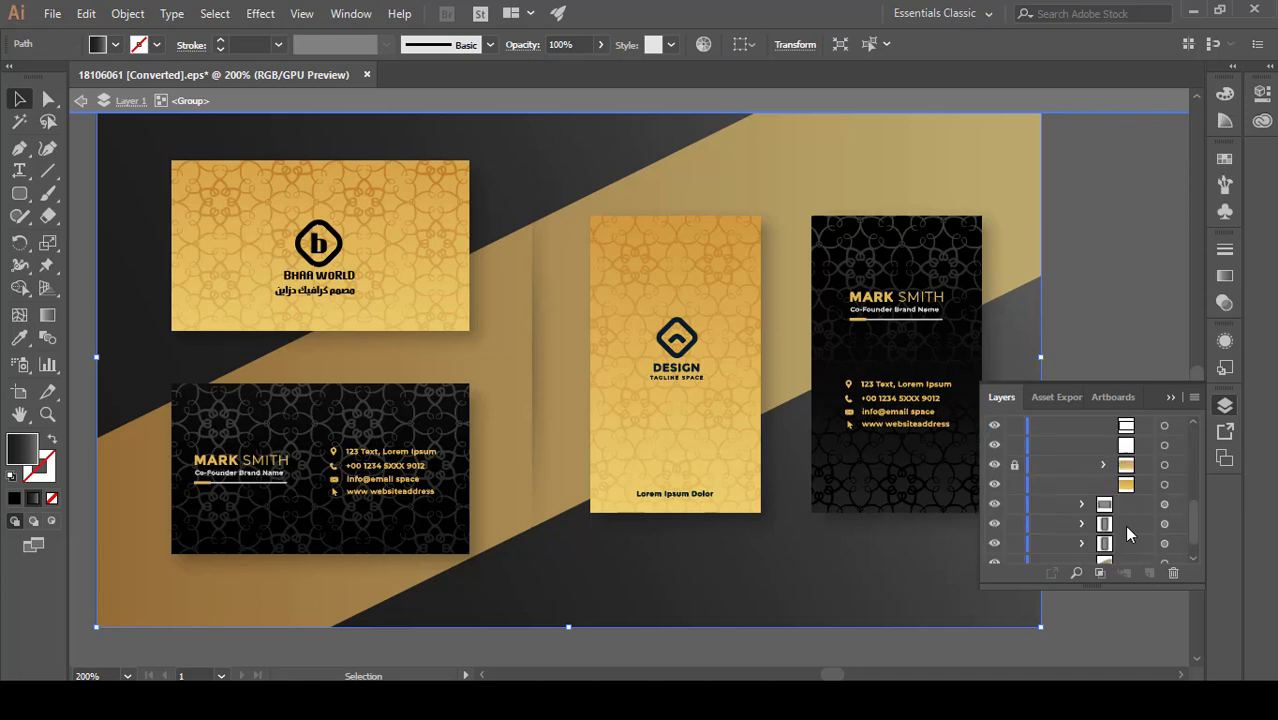
click(1013, 485)
scroll(1010, 545, down, 2)
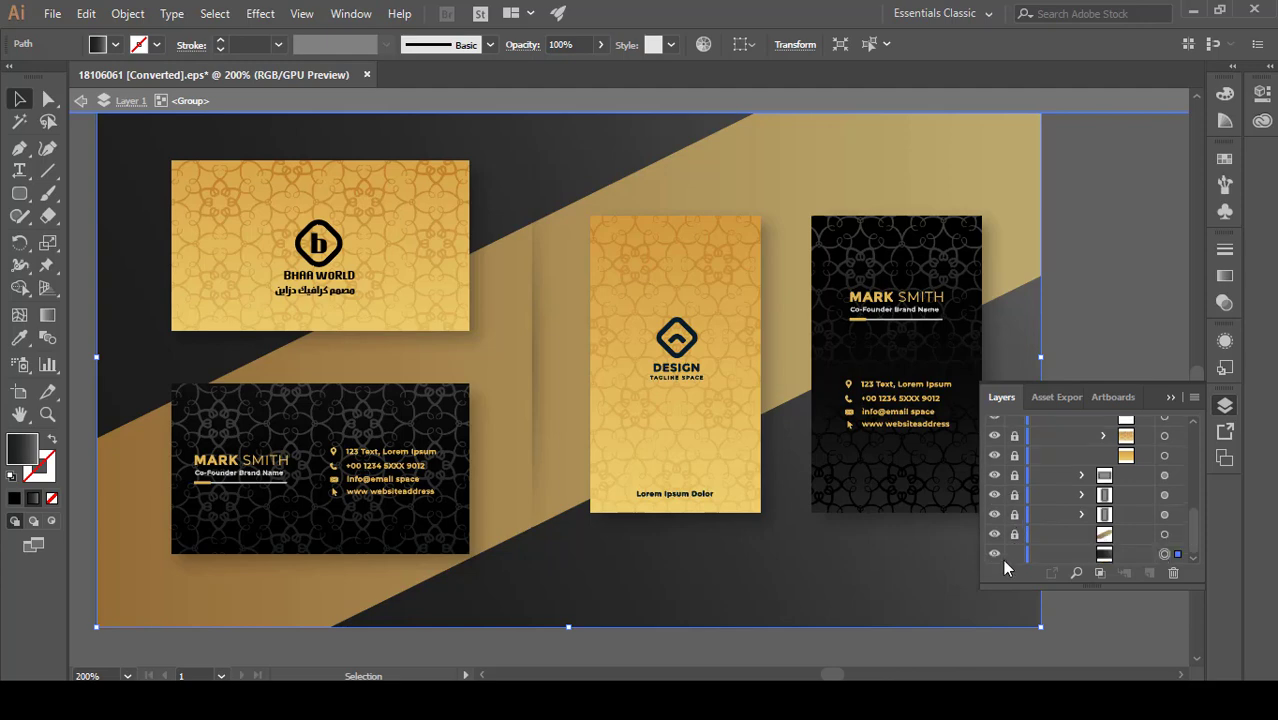
click(1013, 553)
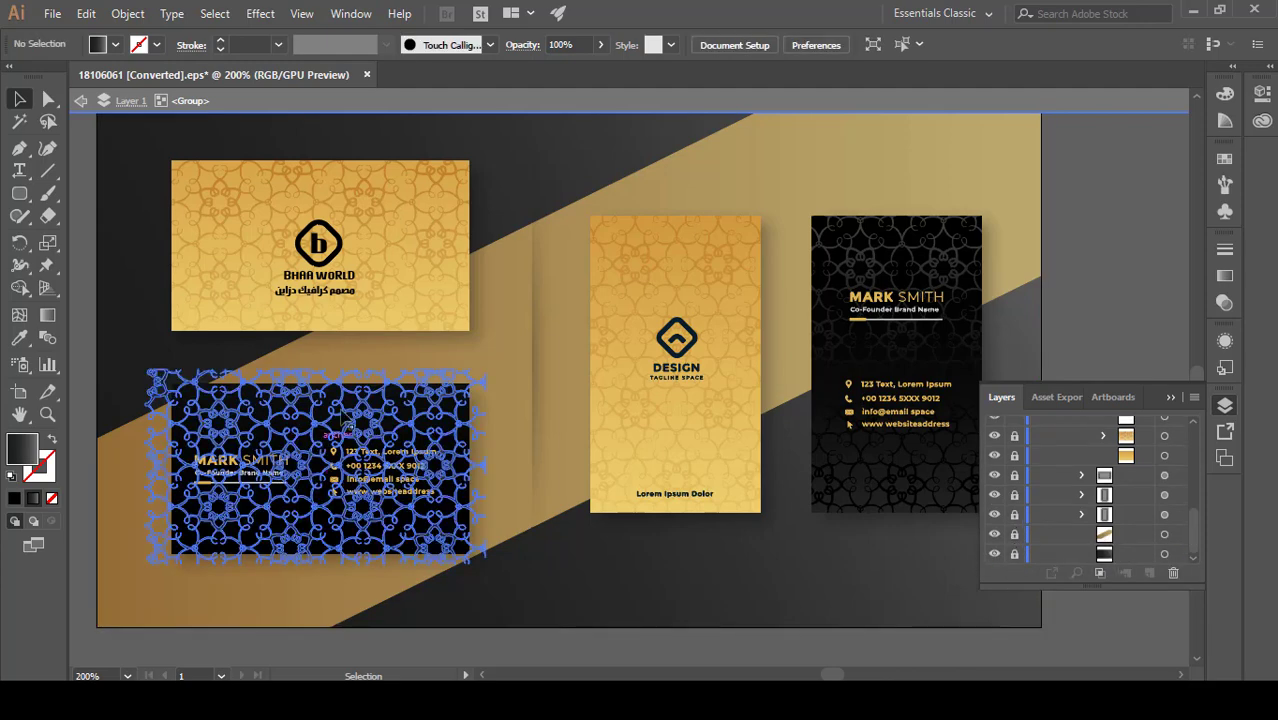
- Select the shadow group around the horizontal black card and lock its sublayer
click(427, 404)
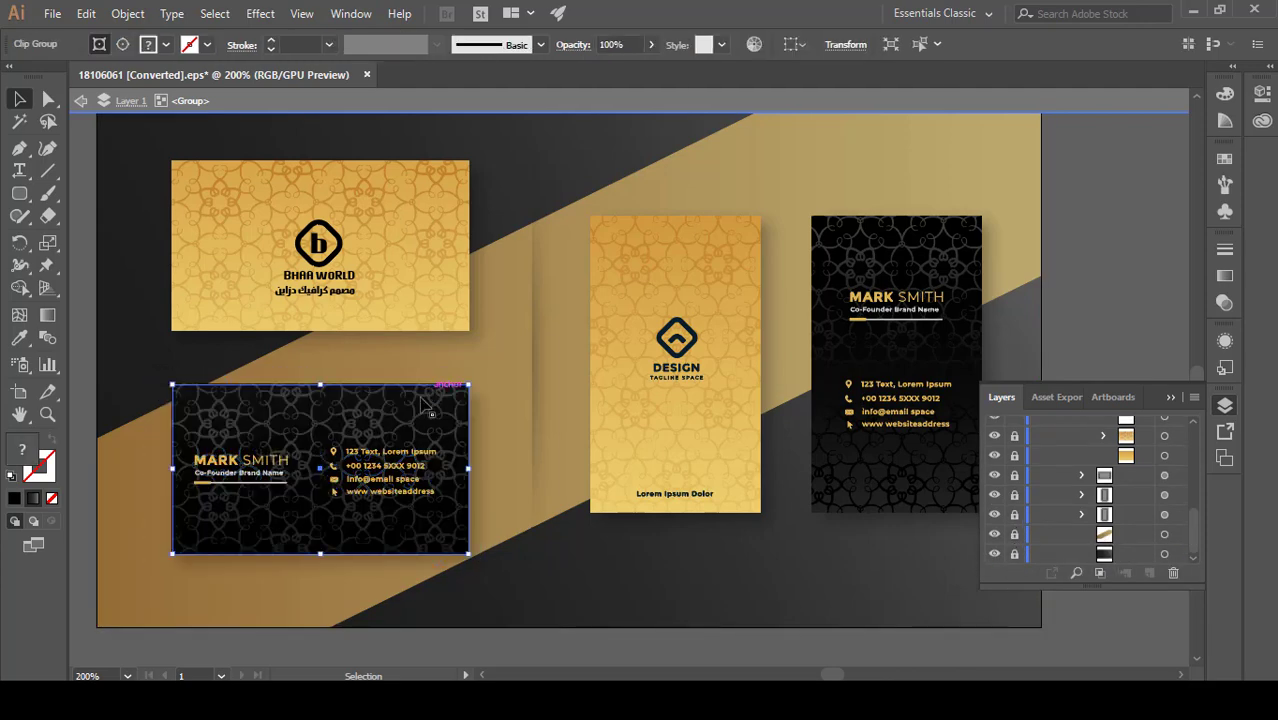
click(467, 558)
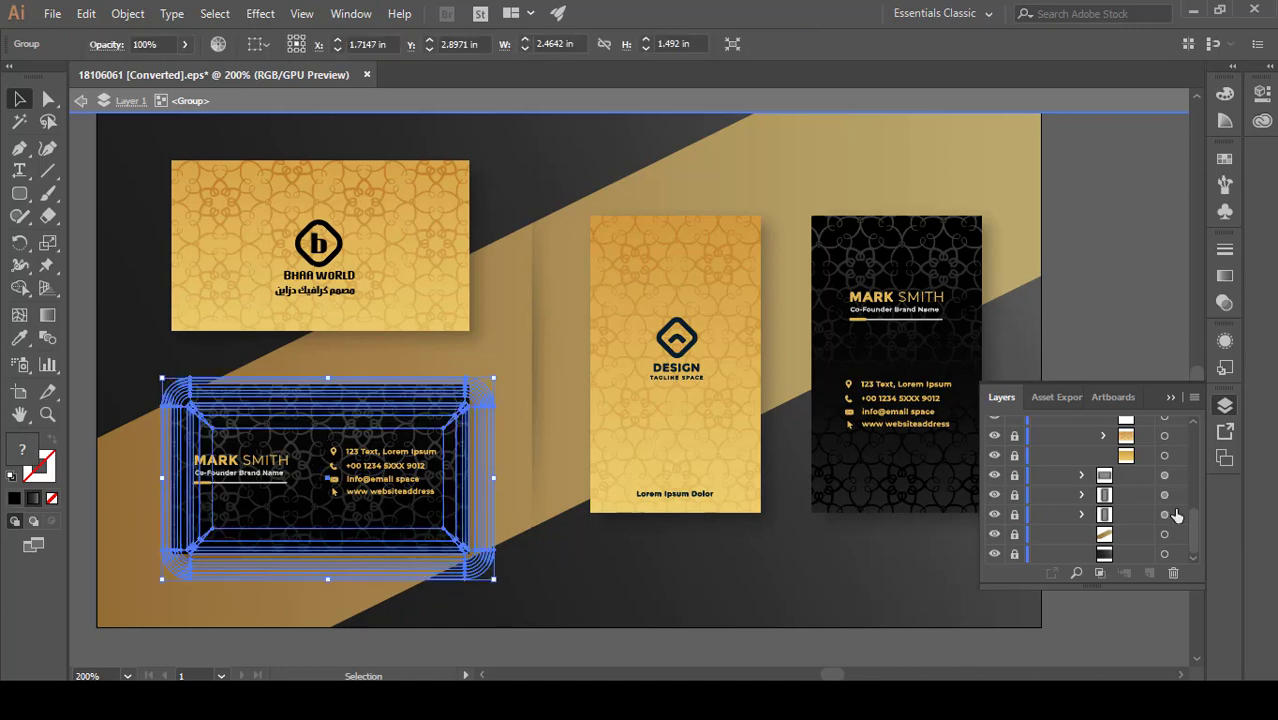
scroll(1115, 516, up, 5)
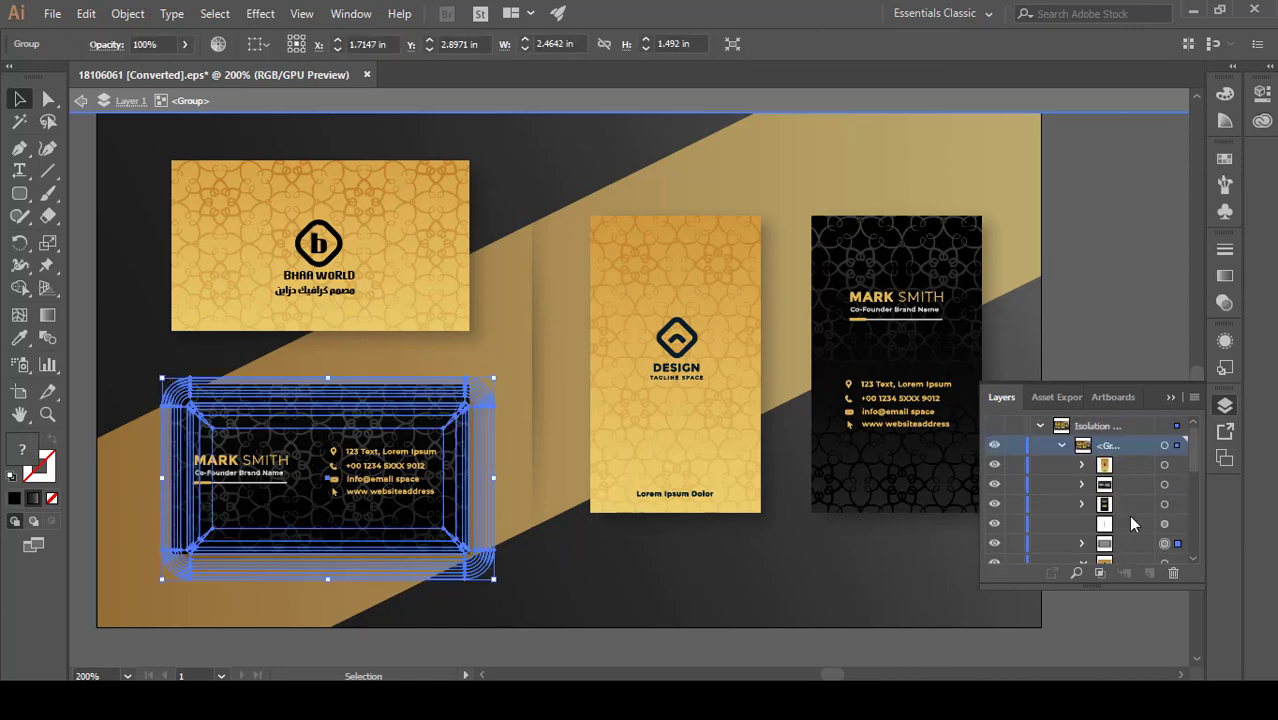
click(1013, 543)
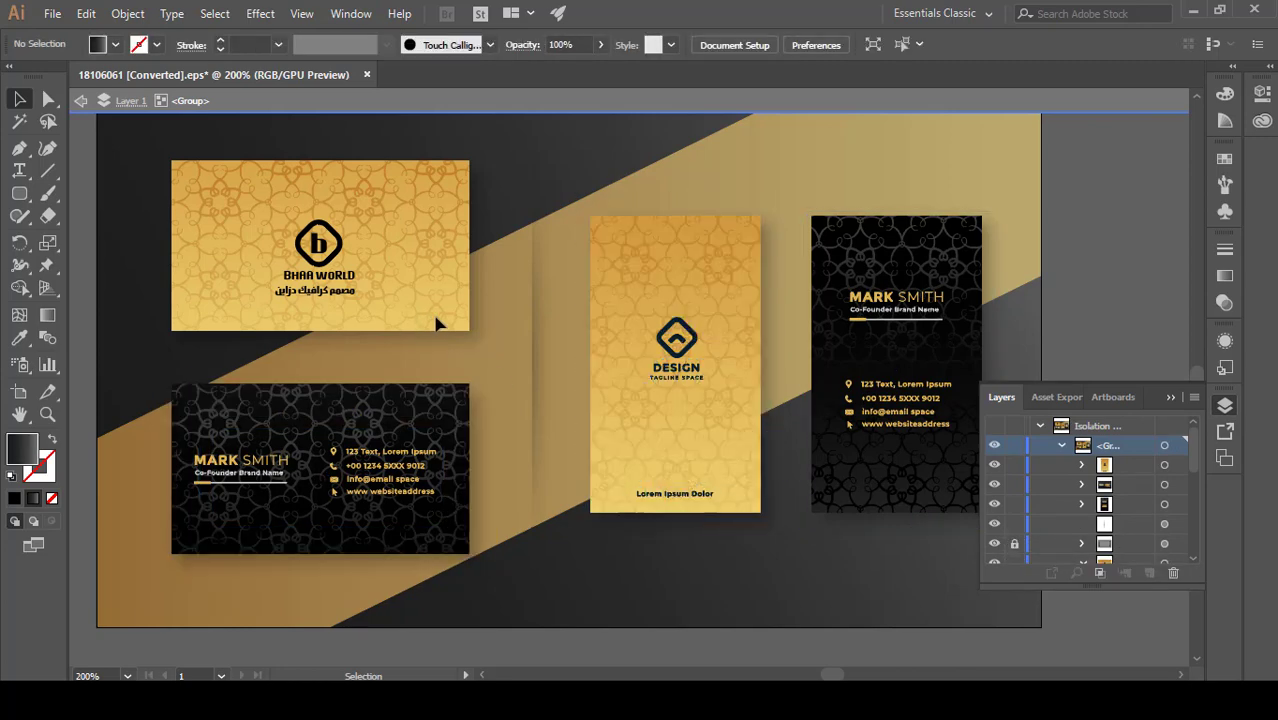
- Move the name and job title block of the horizontal black card above its contact details, working inside the card's clip group
key(Escape)
key(ctrl+plus)
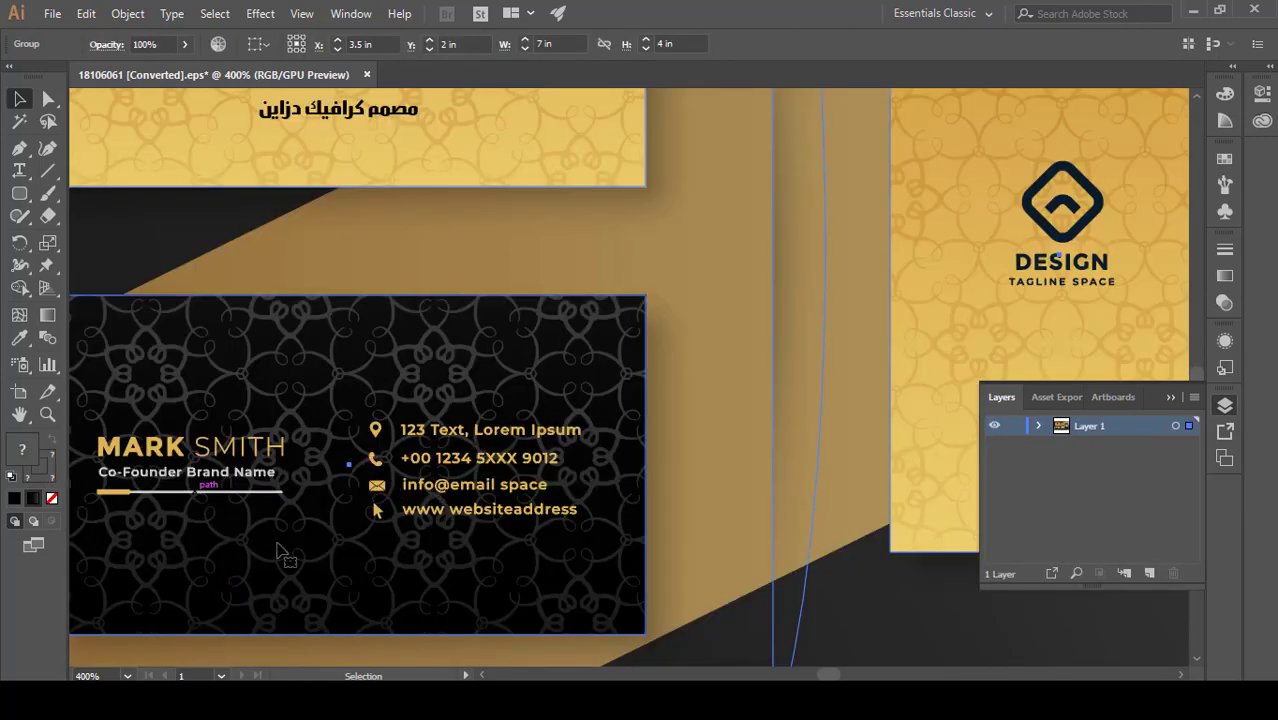
key(alt)
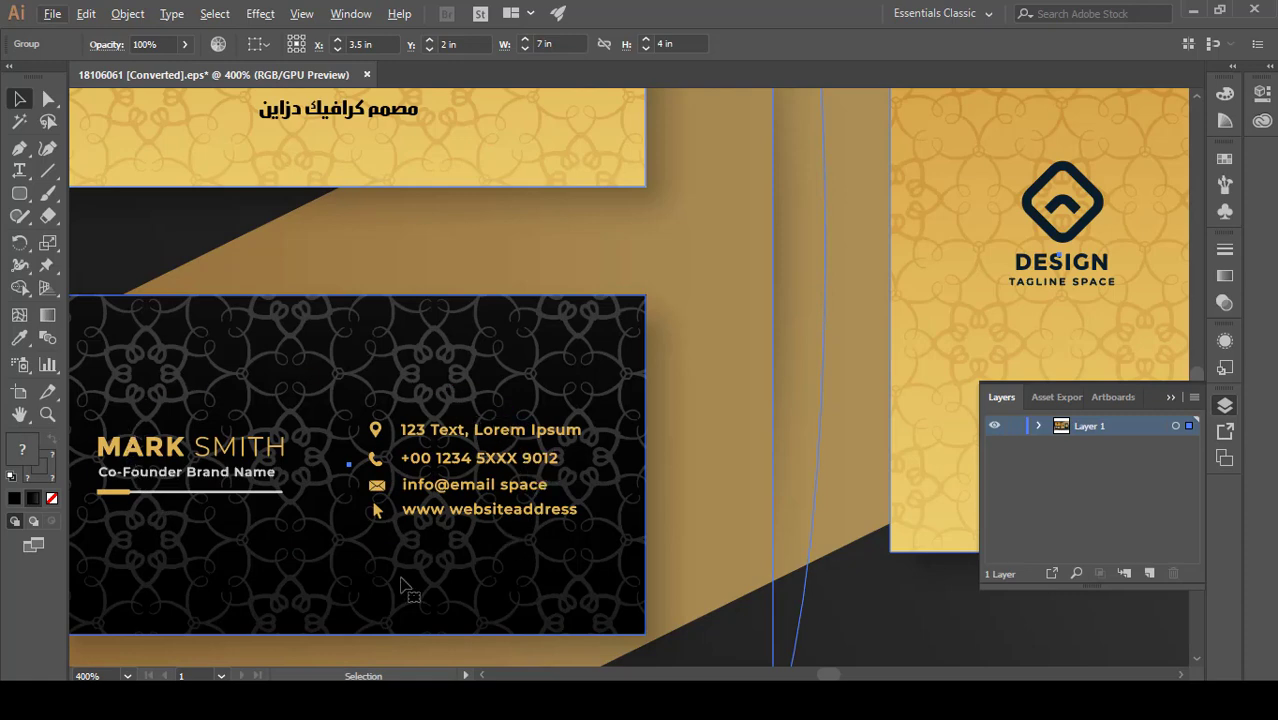
drag(829, 676, 826, 677)
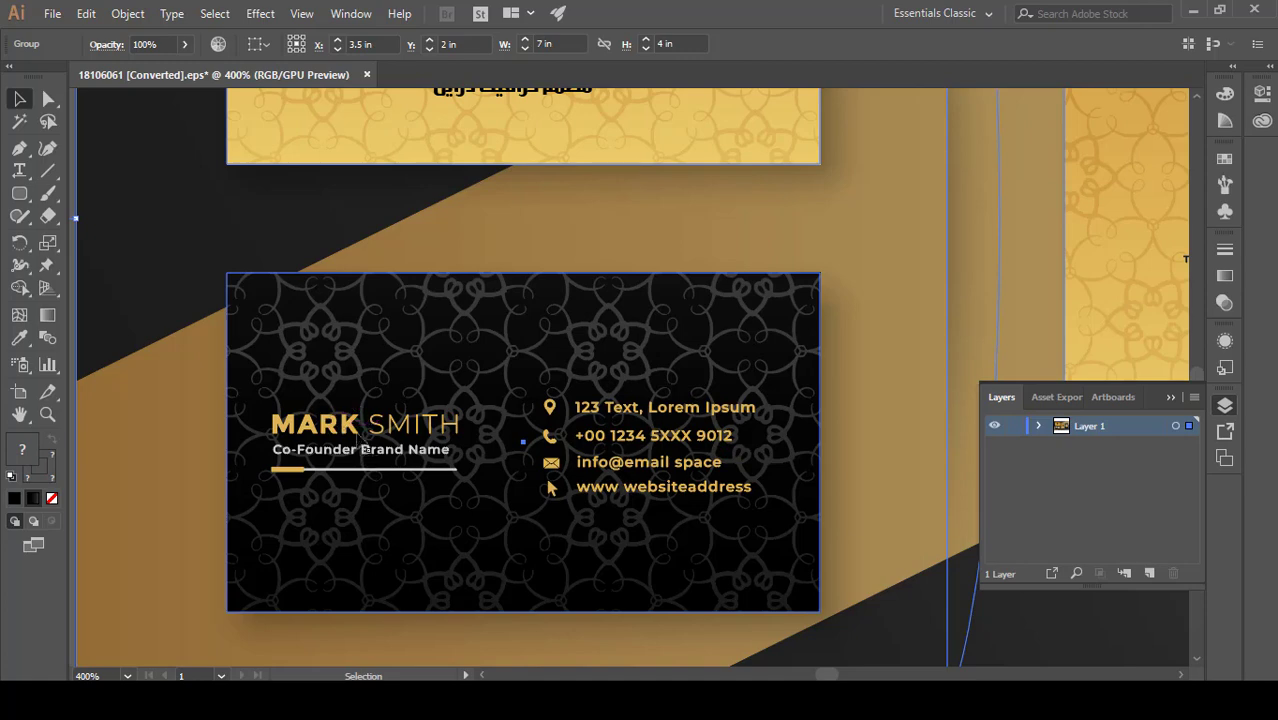
double_click(352, 425)
click(352, 425)
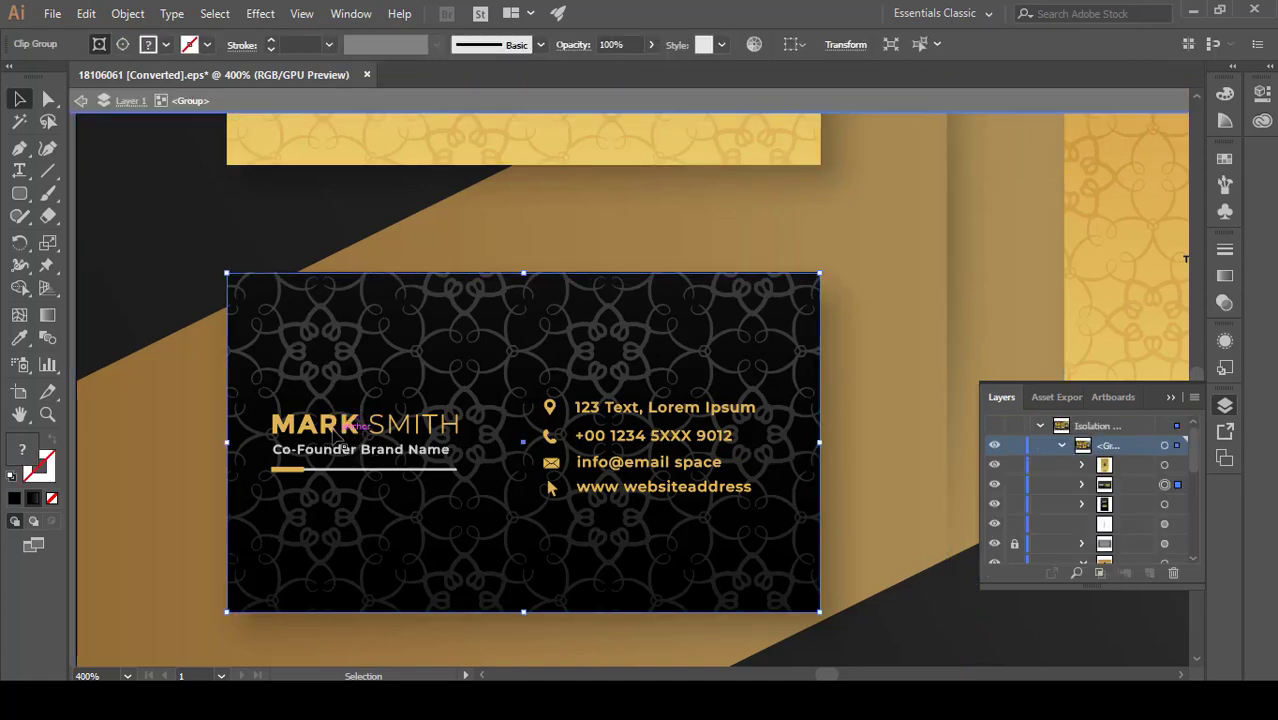
double_click(352, 425)
drag(352, 425, 680, 320)
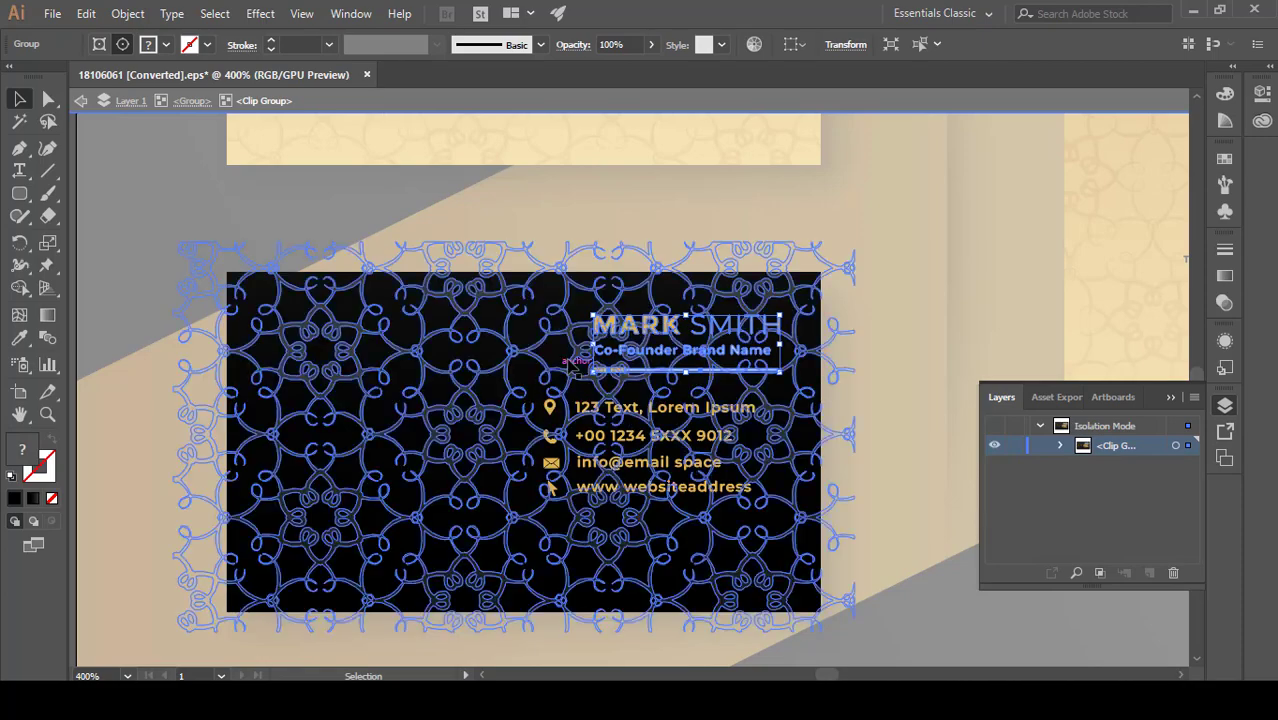
key(Escape)
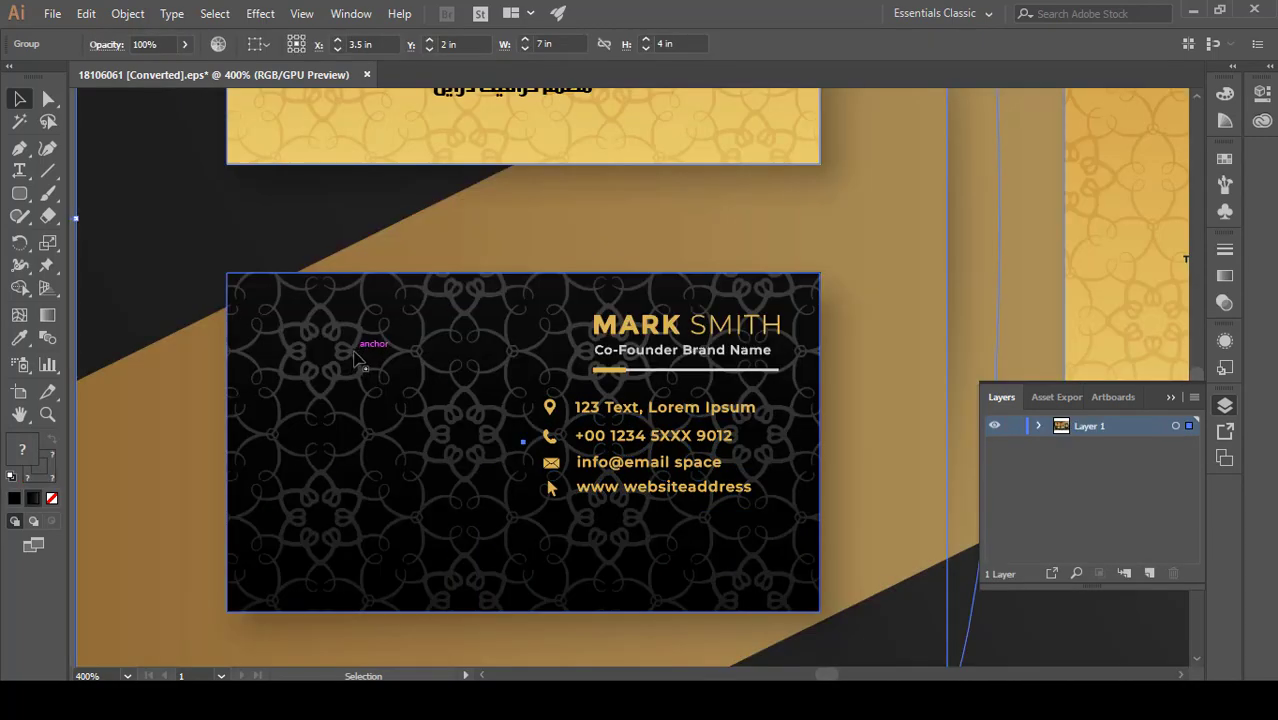
- Isolate the horizontal black card's clip group and lock its ornamental pattern and black background sublayers
double_click(355, 360)
double_click(355, 360)
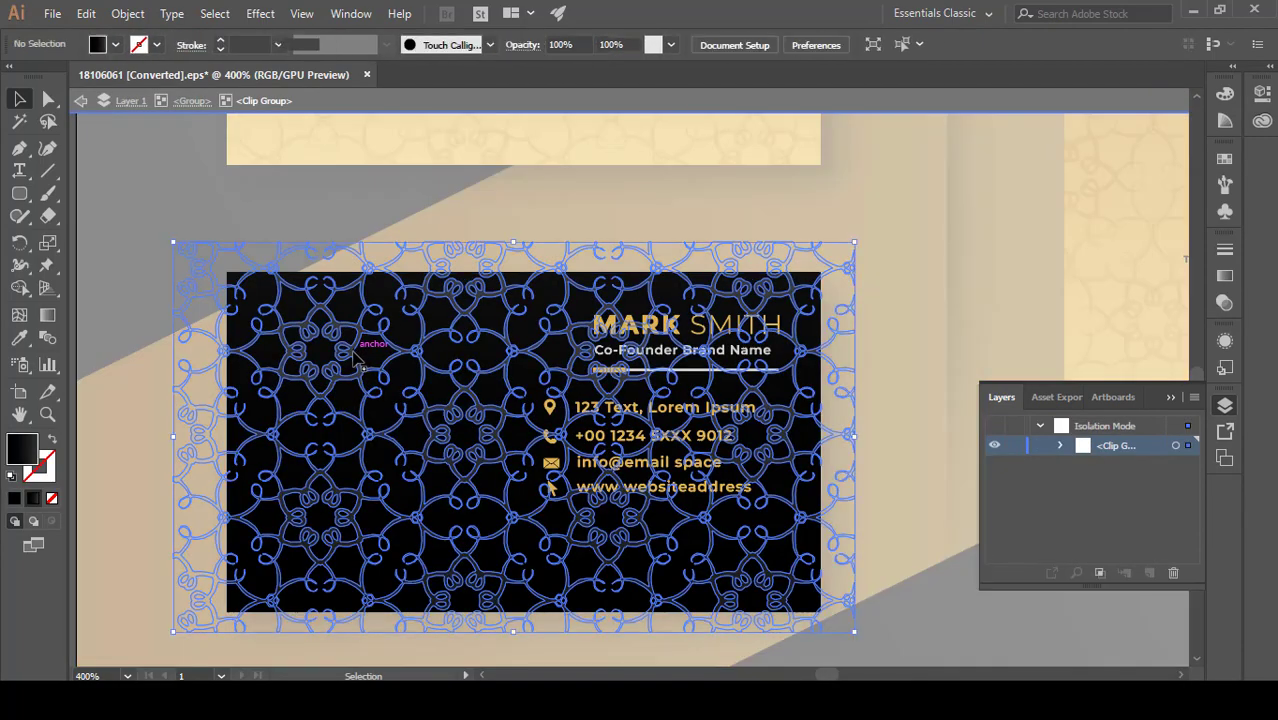
click(1058, 445)
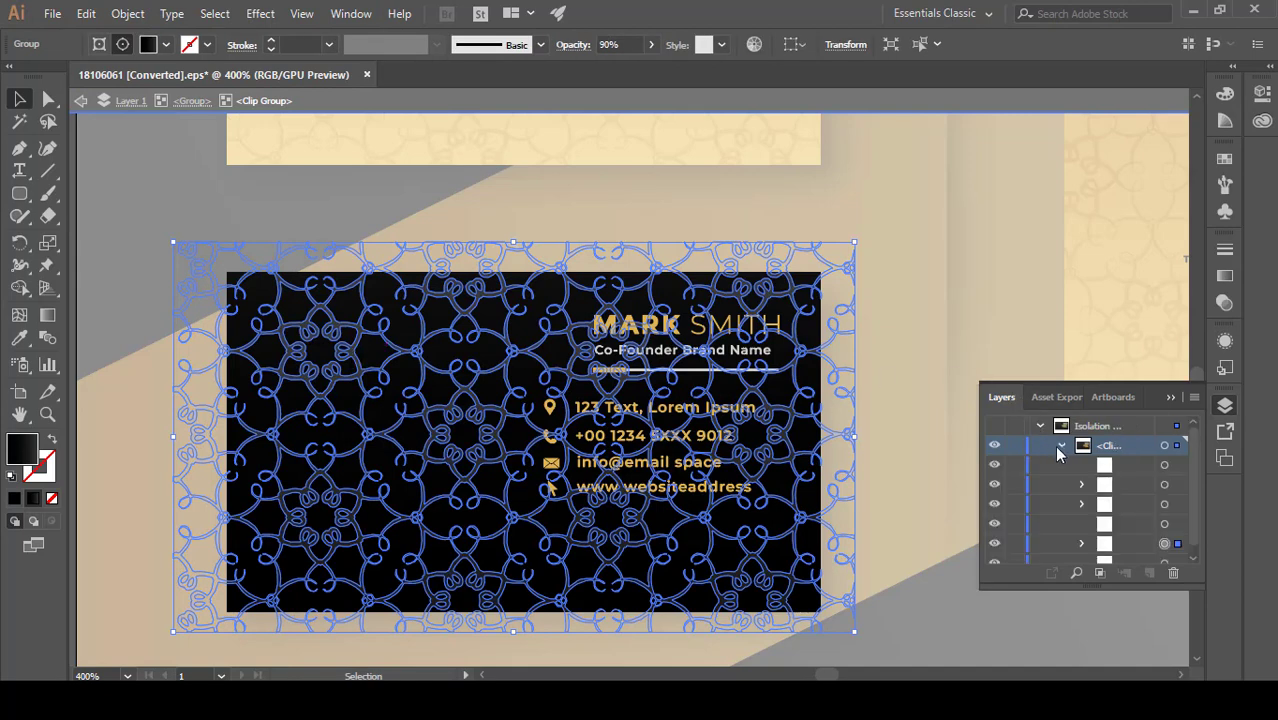
click(1015, 543)
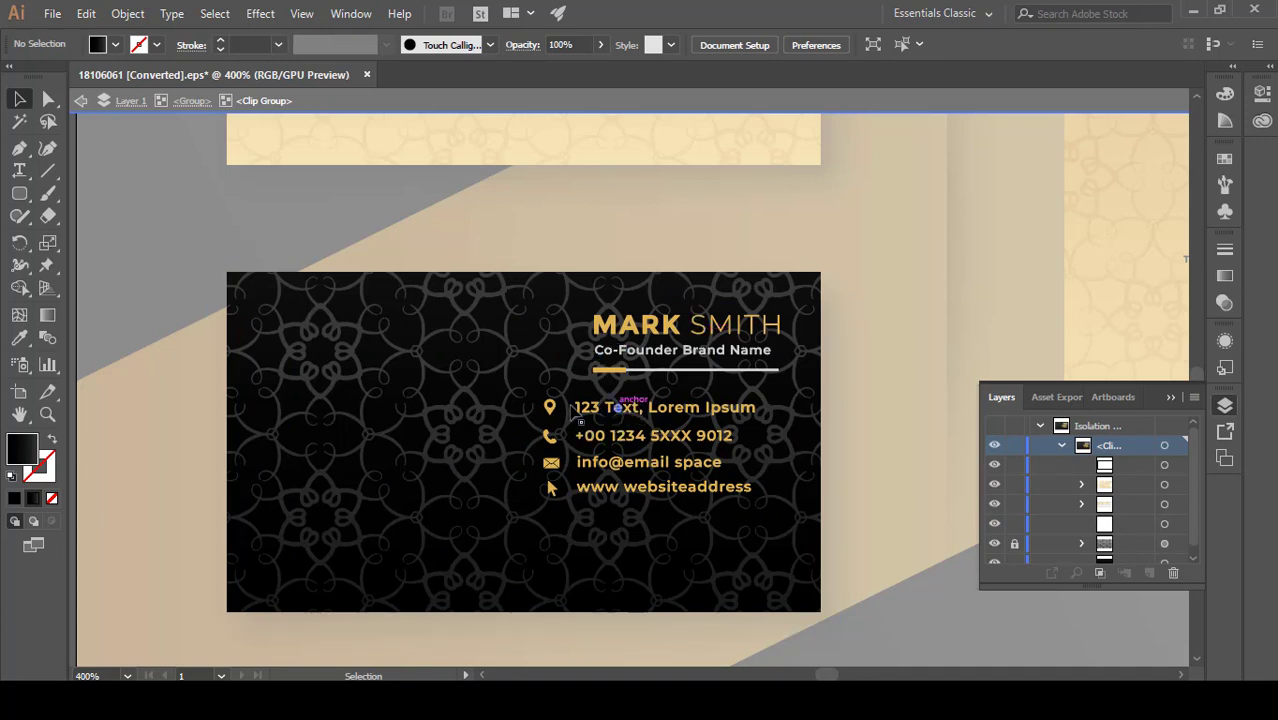
click(840, 402)
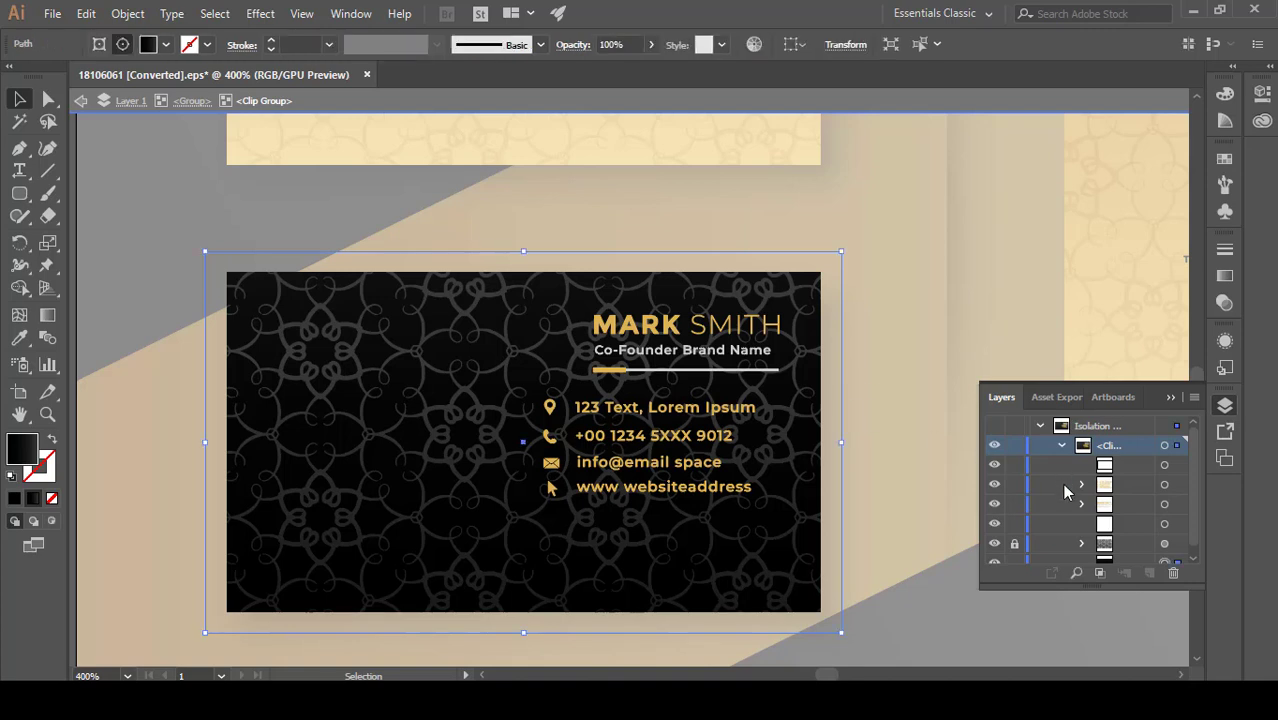
scroll(1070, 490, down, 1)
click(1013, 553)
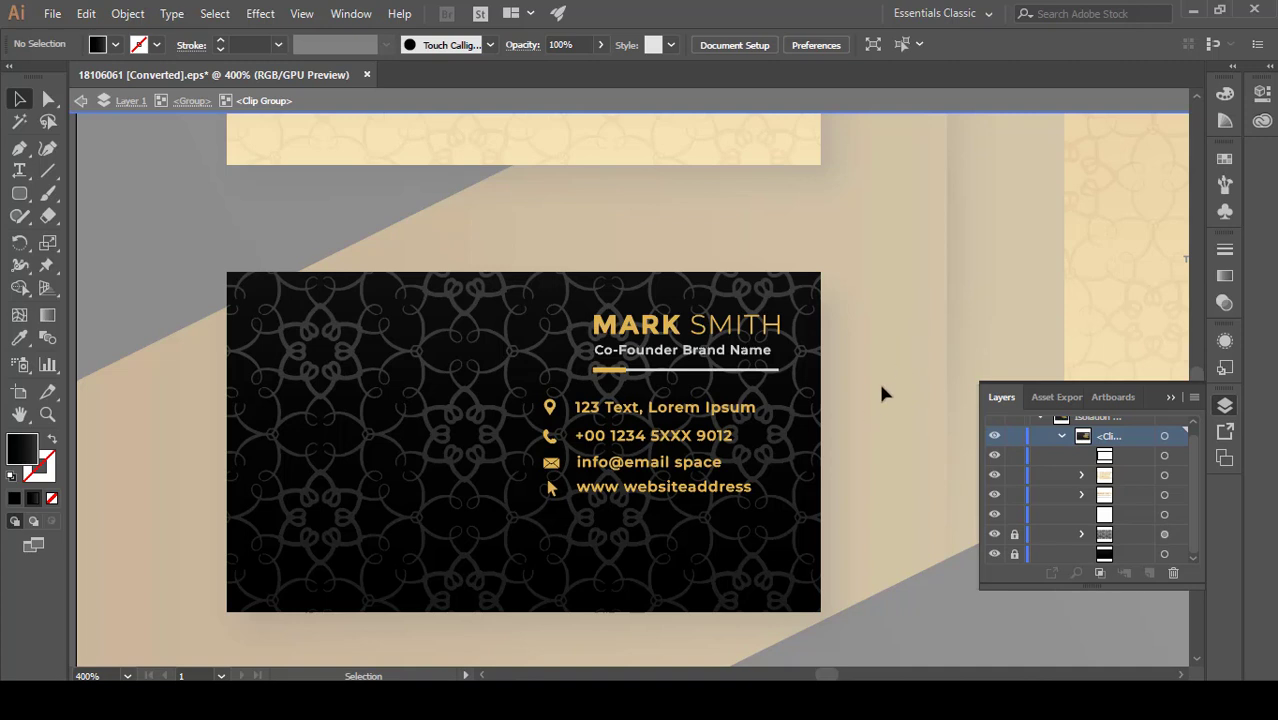
- Lock the clipping path that outlines the black card so only its text blocks can be selected
drag(882, 385, 490, 545)
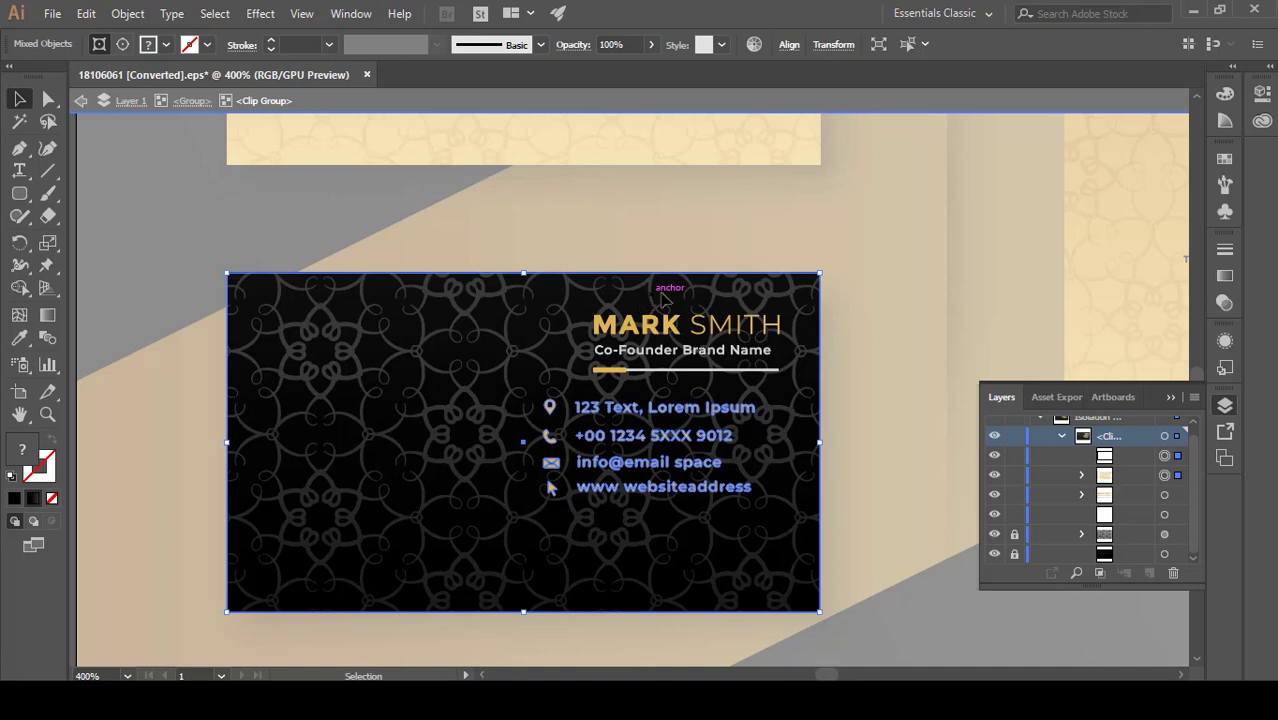
key(ctrl+shift+a)
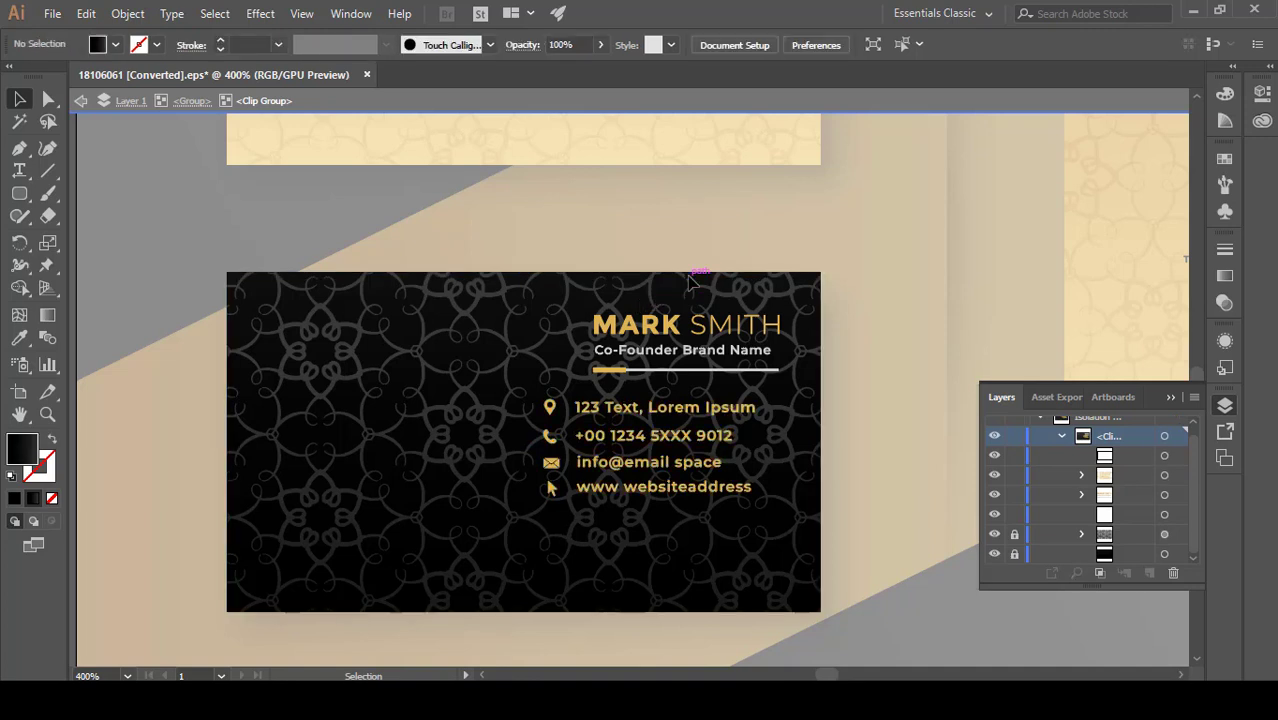
click(775, 300)
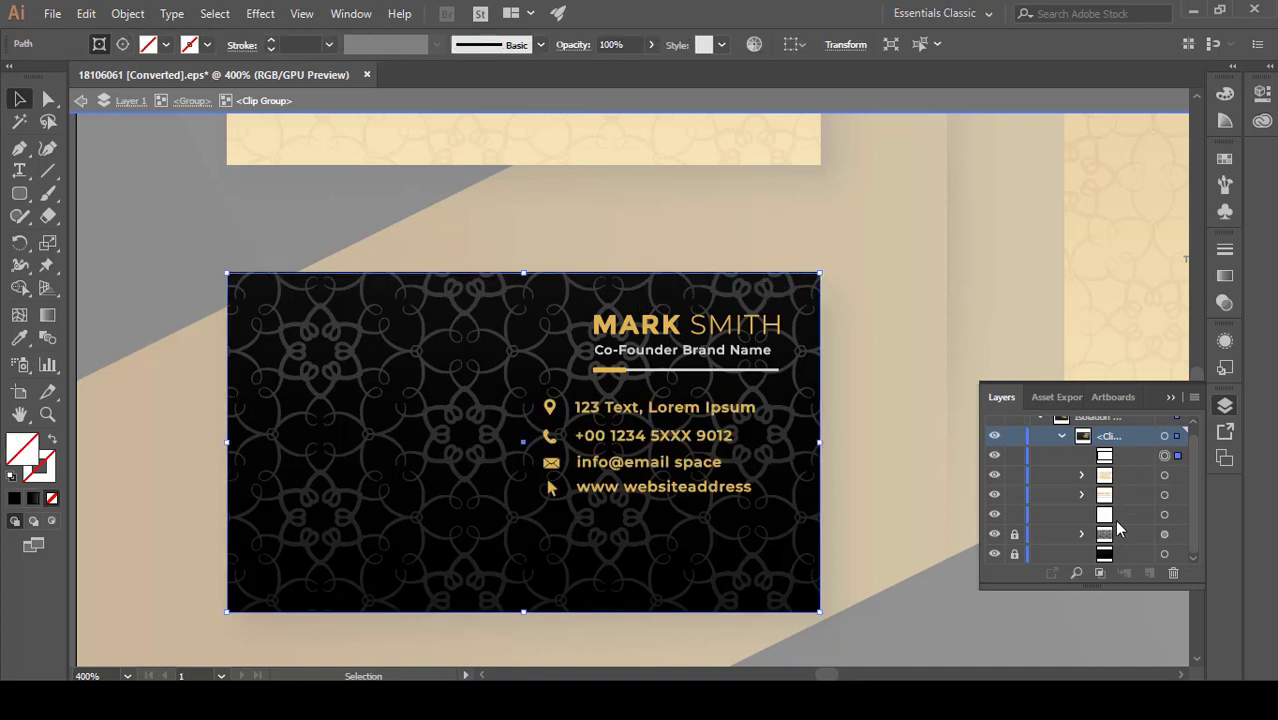
click(1013, 456)
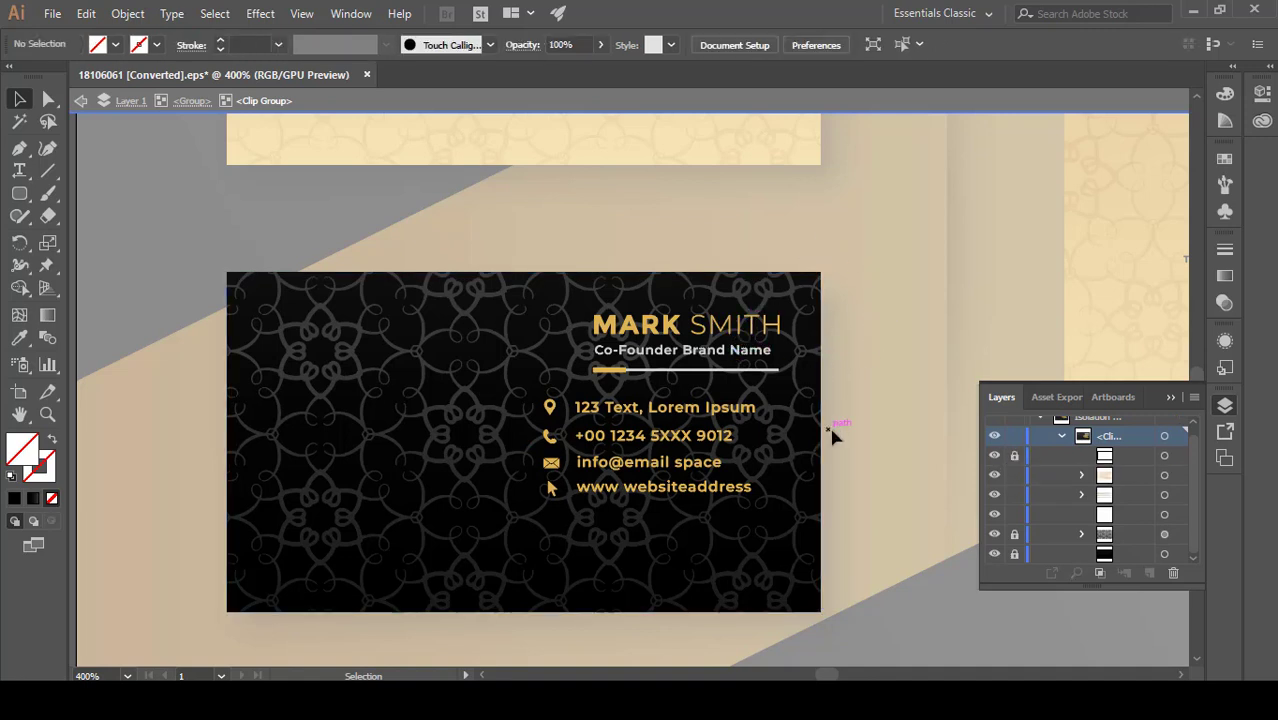
- Move the contact details to the black card's left half and lower the name block beside them on the right half
drag(865, 390, 513, 521)
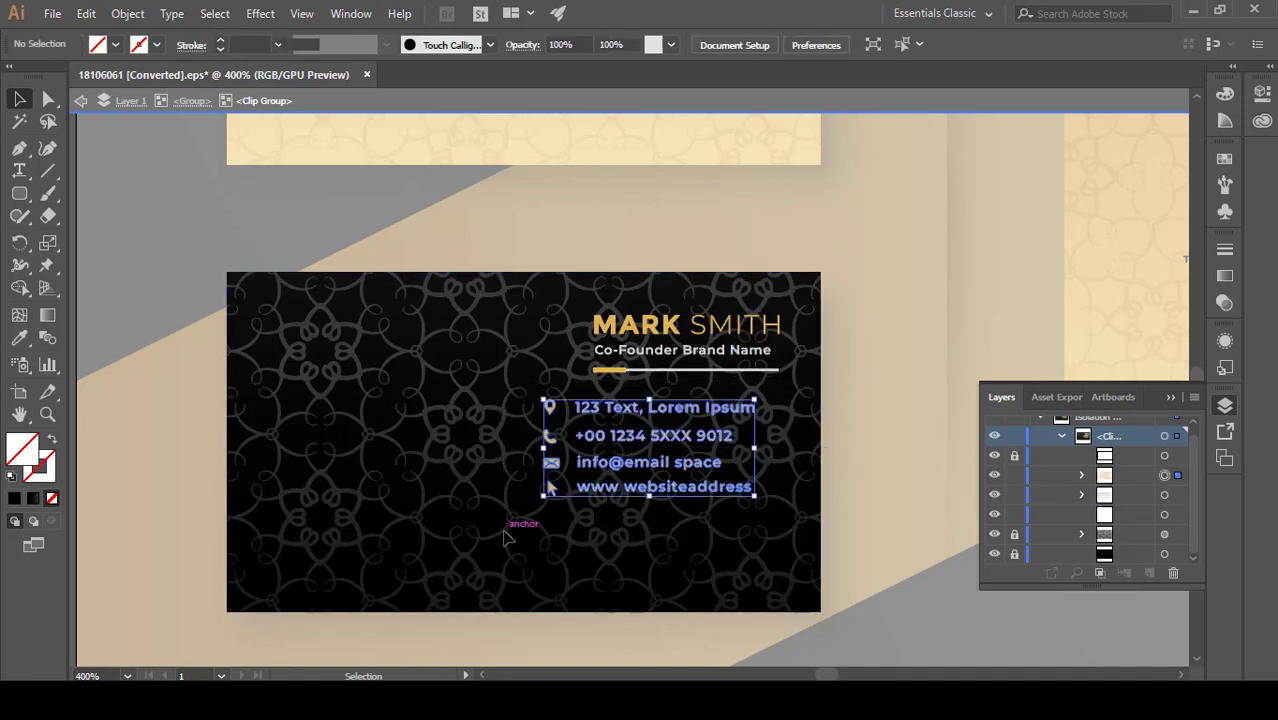
drag(643, 413, 378, 407)
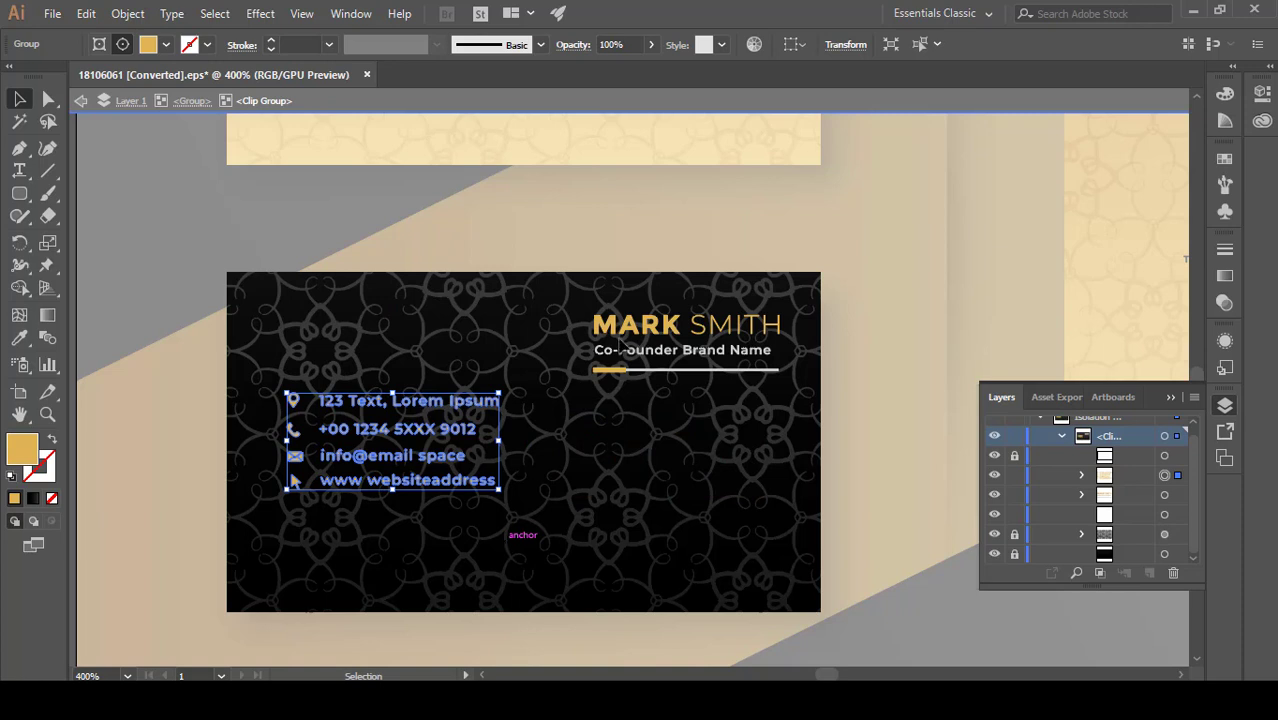
click(864, 259)
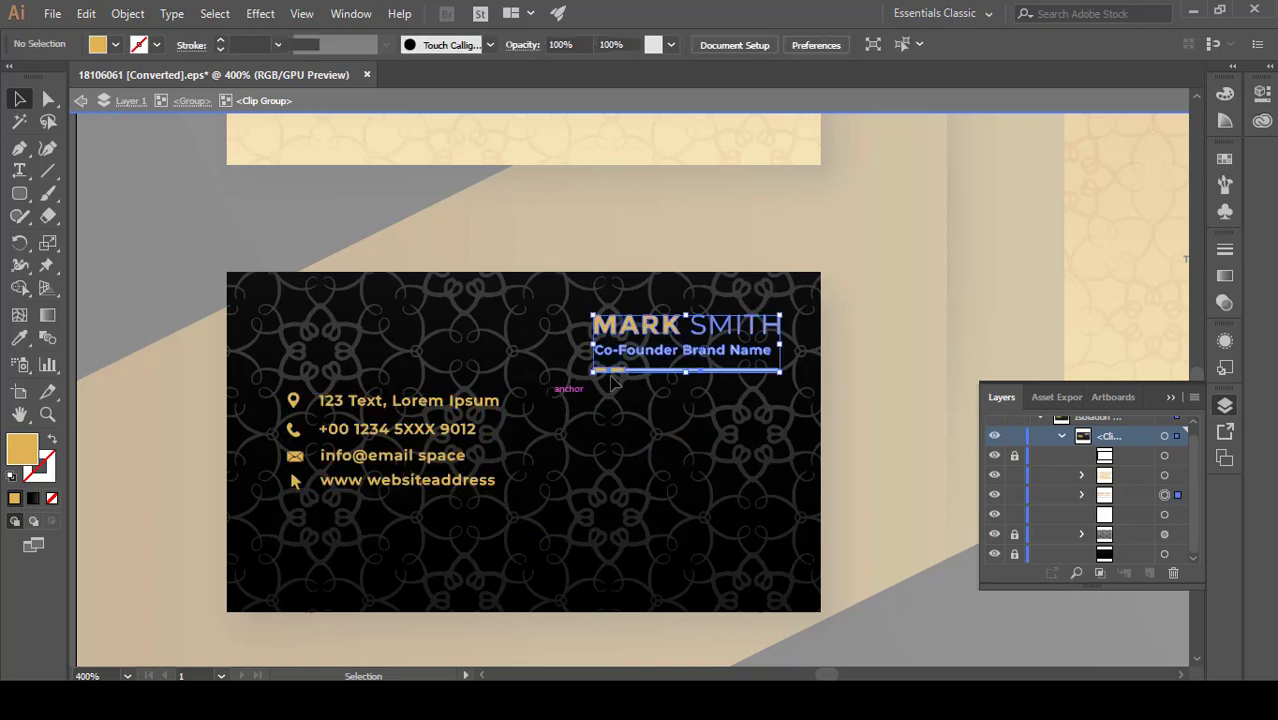
drag(618, 330, 604, 440)
click(882, 330)
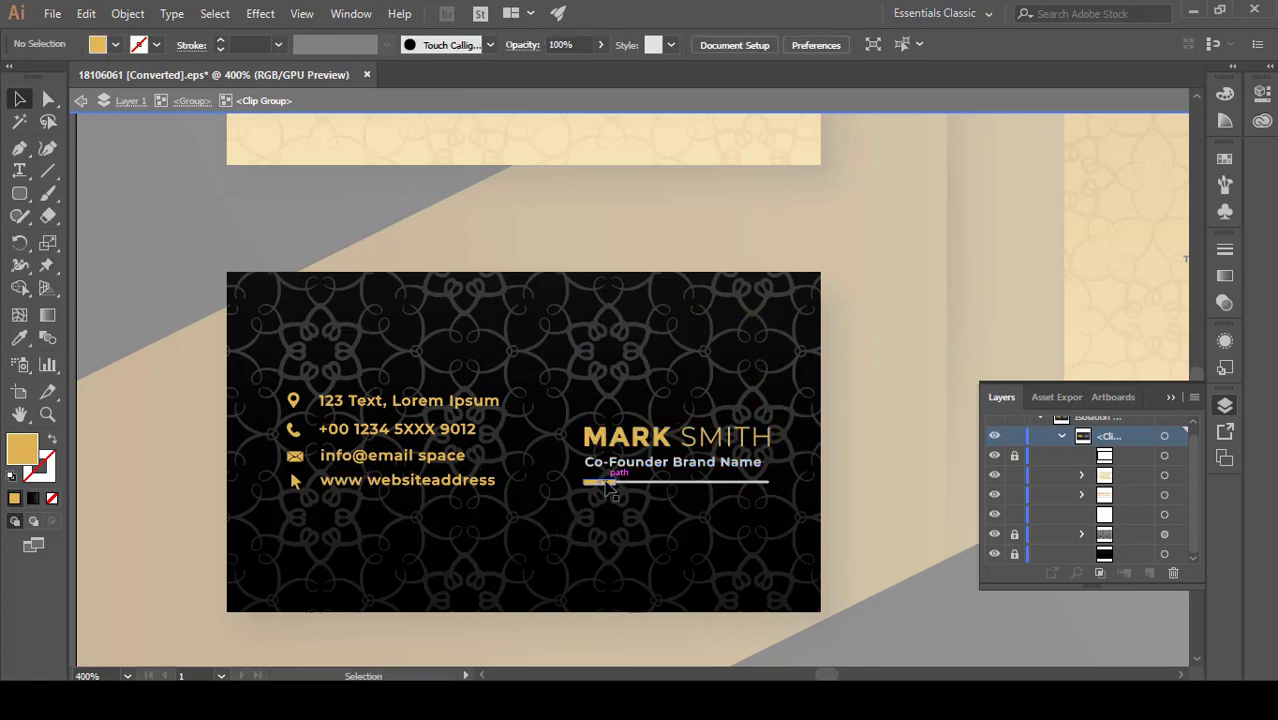
- Move the gold accent bar to the right end of the underline and shift the white line left to align with the job title
scroll(736, 516, up, 1)
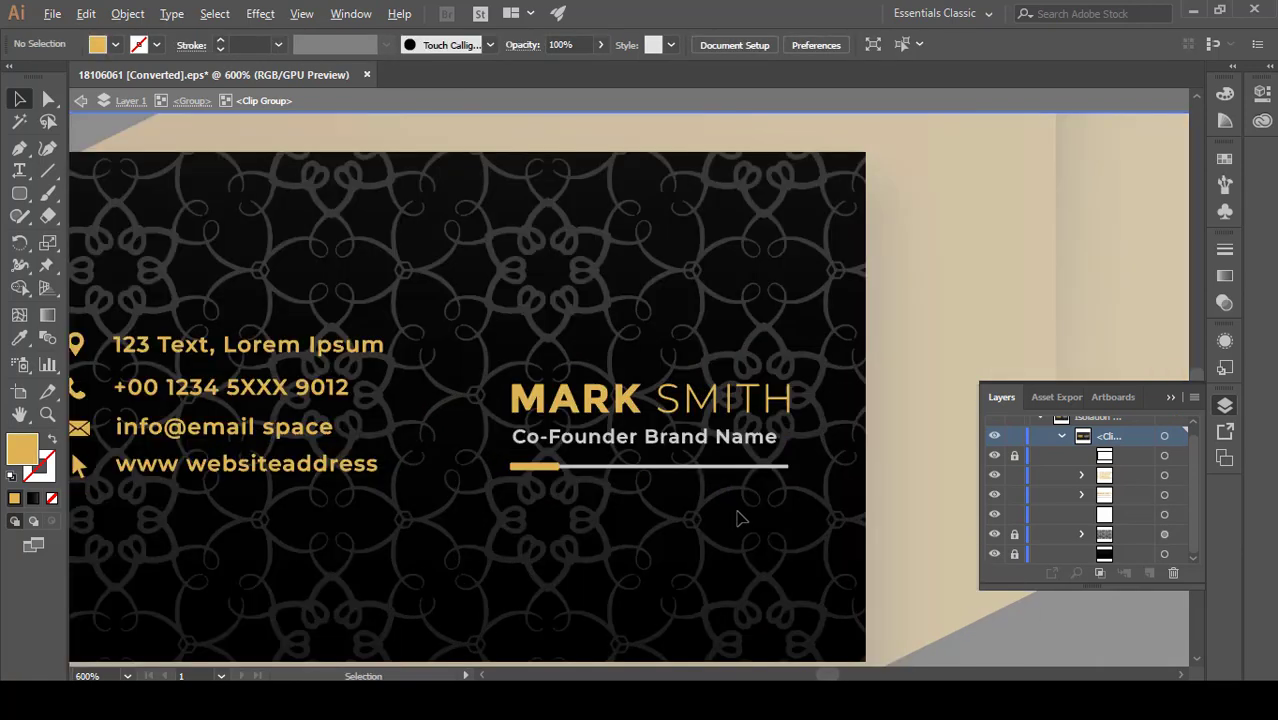
double_click(548, 471)
drag(548, 471, 777, 467)
click(627, 466)
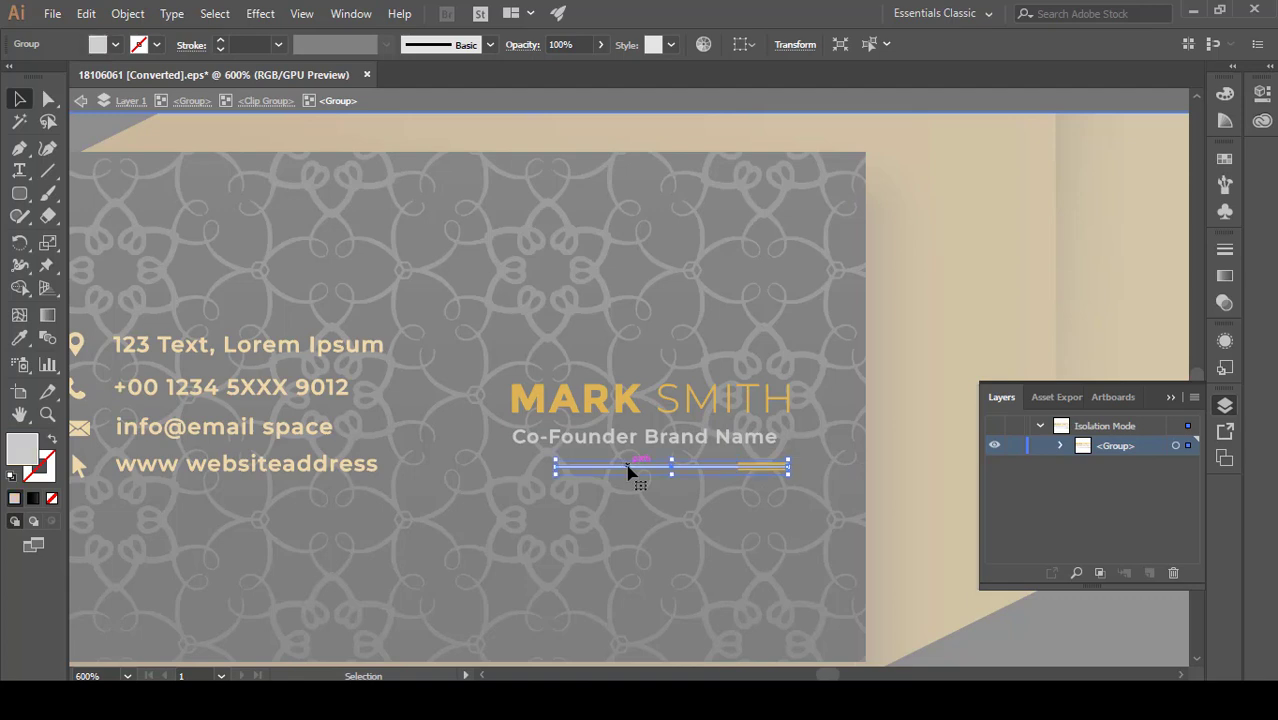
key(Left)
key(Left)
key(Left)
key(Left)
key(Left)
key(Left)
key(Left)
key(Left)
- Isolate the placeholder name above the job title and delete all its letters
click(614, 402)
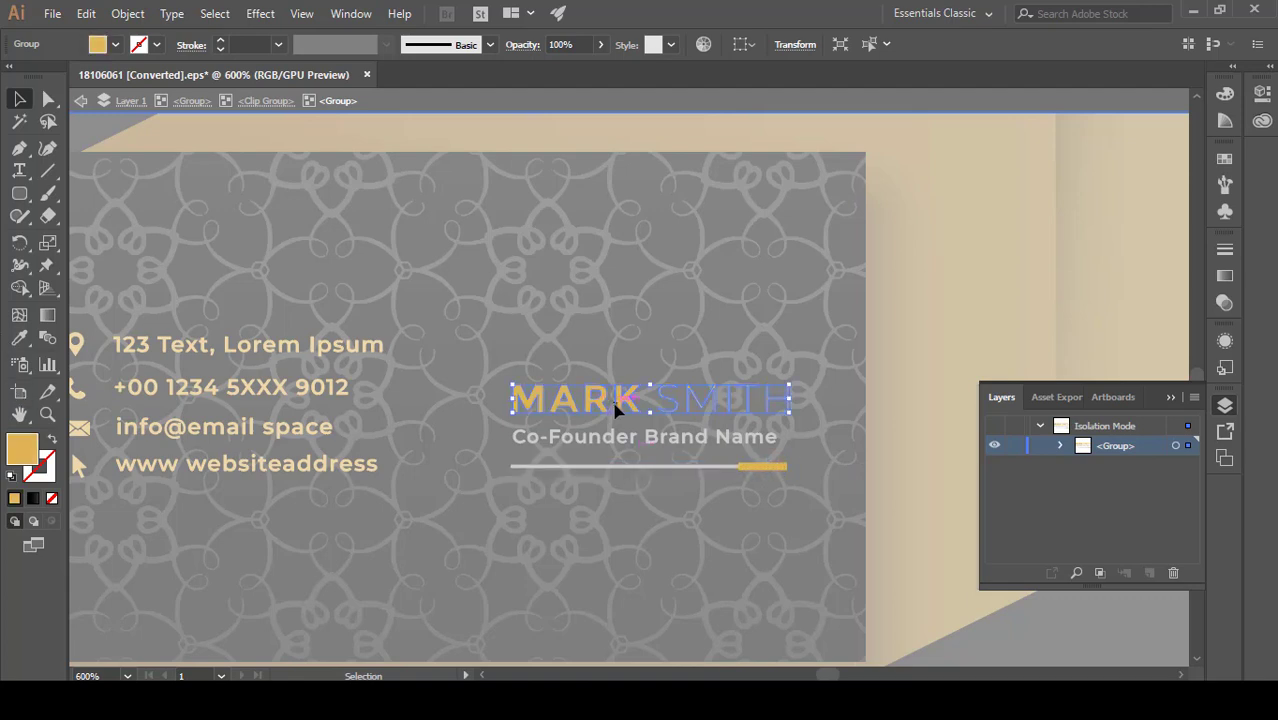
double_click(618, 400)
click(621, 399)
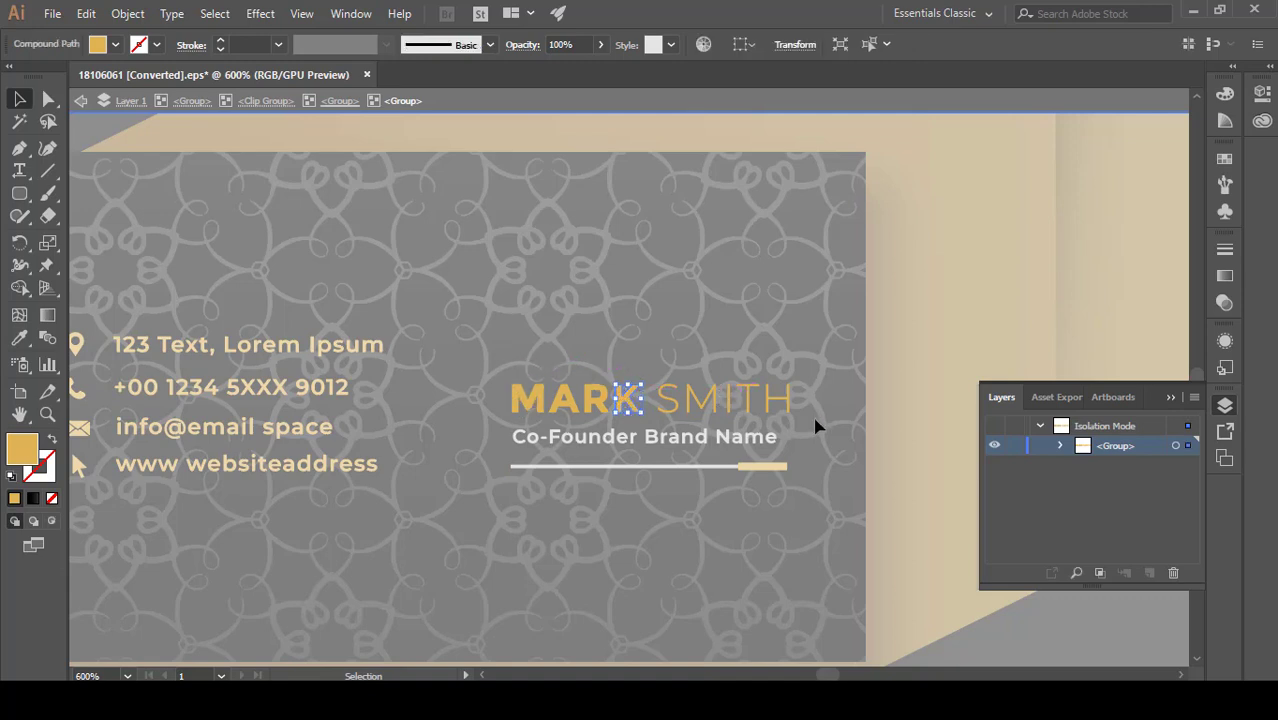
click(785, 404)
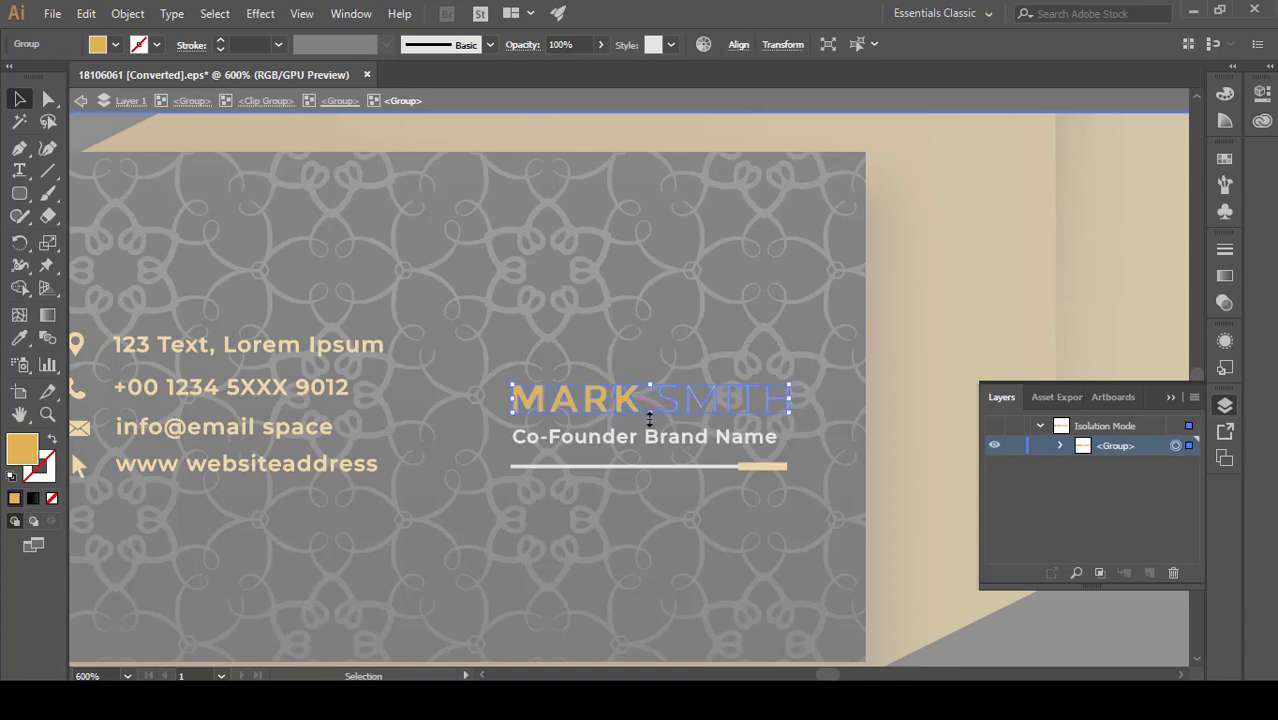
key(Delete)
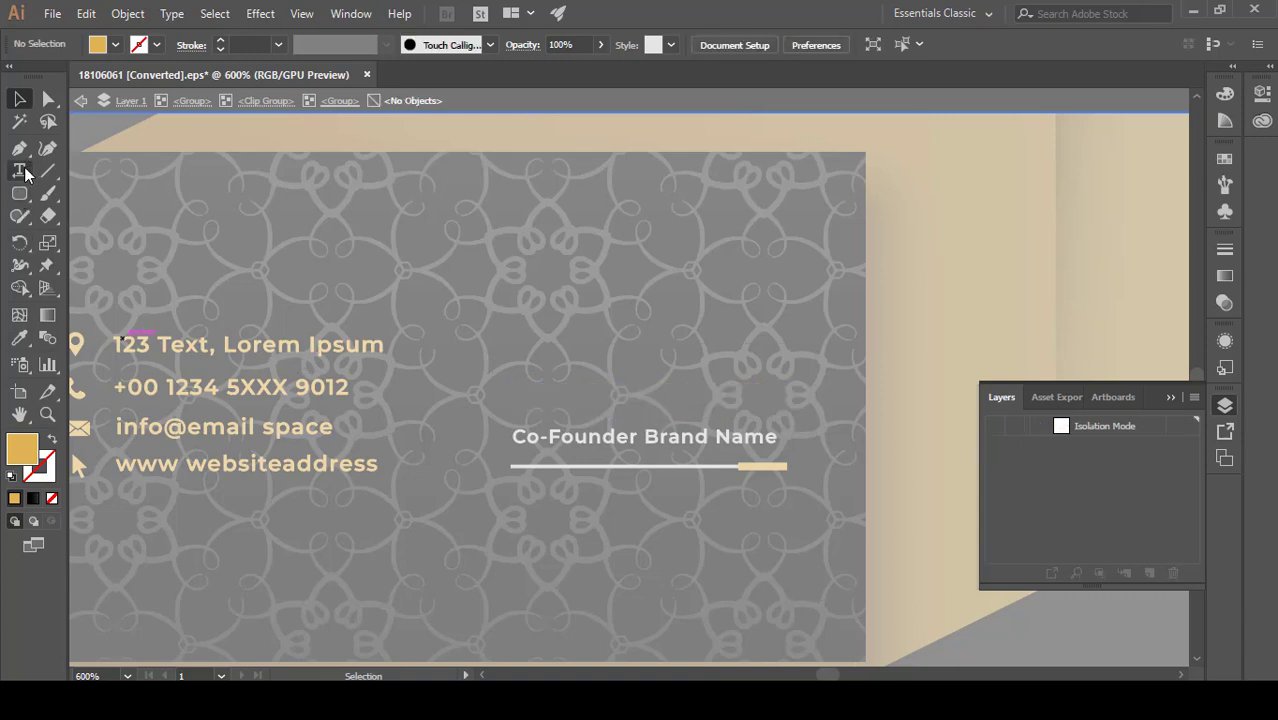
- Add a right-to-left text box above the job title containing the word "عالم"
click(20, 172)
drag(802, 352, 513, 395)
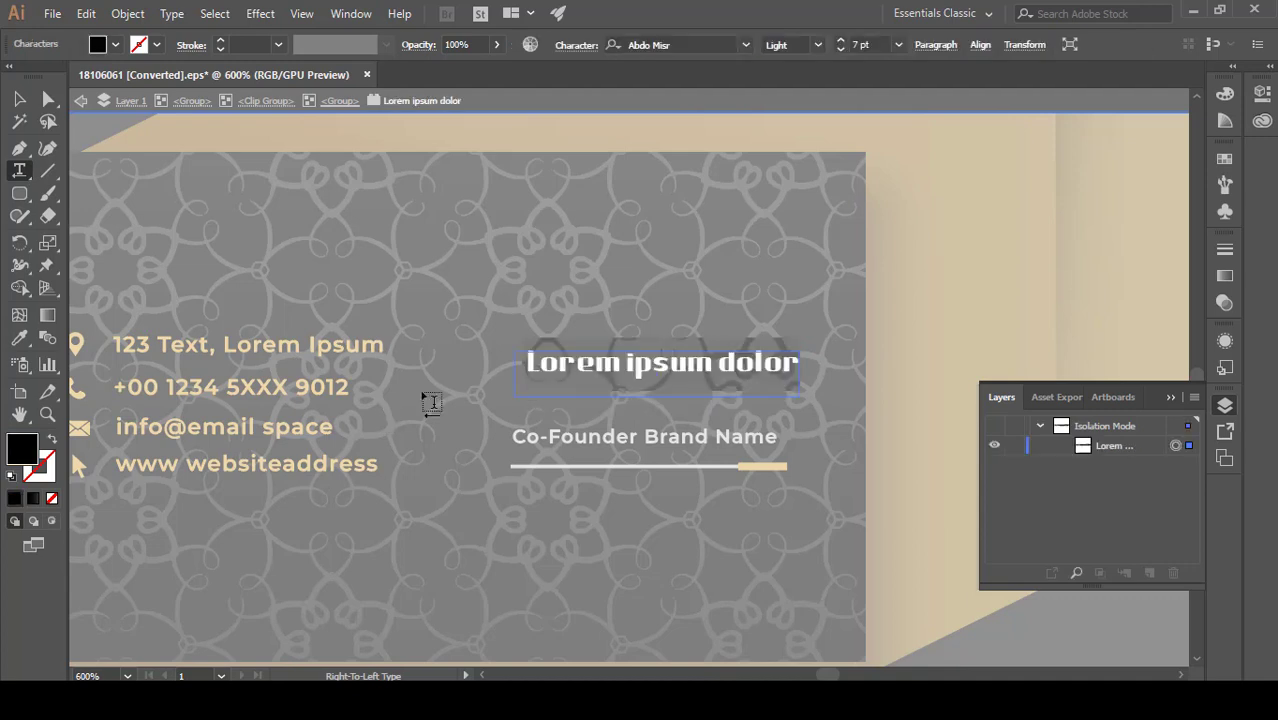
text(عالم)
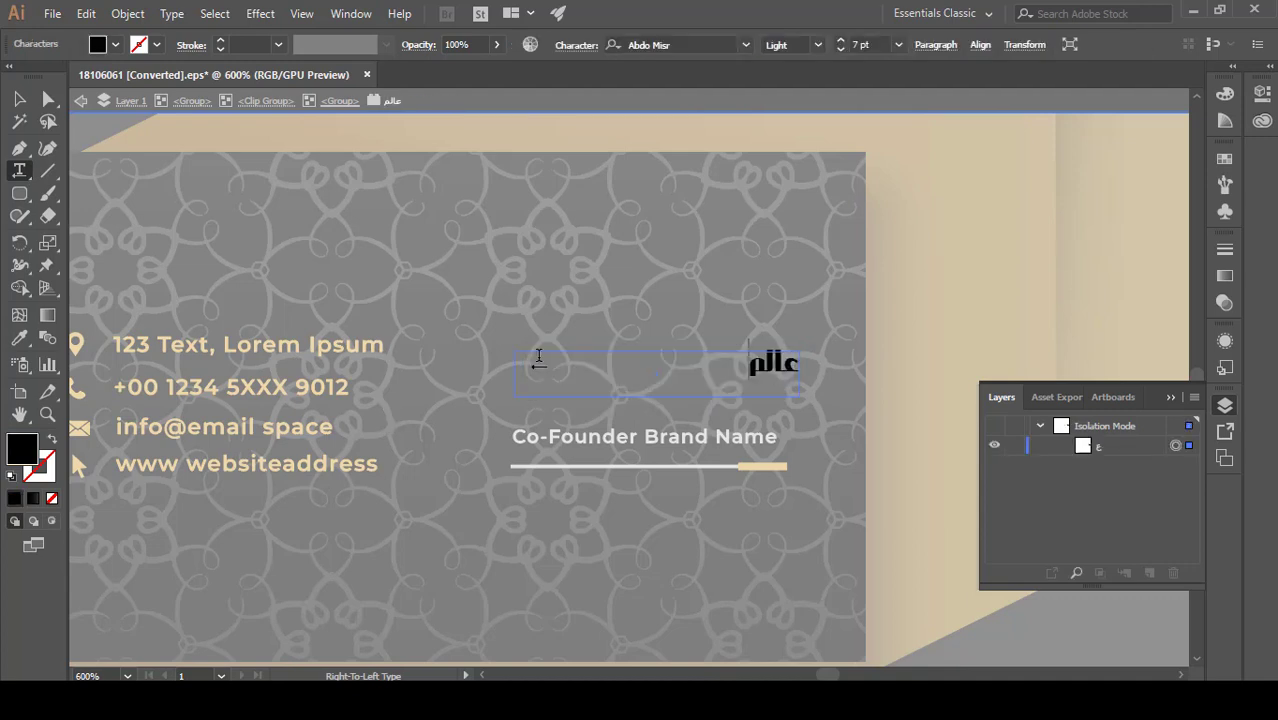
- Set "عالم" in beIN Normal at 8 pt and place its narrowed text box just above the right end of the job title
key(ctrl+a)
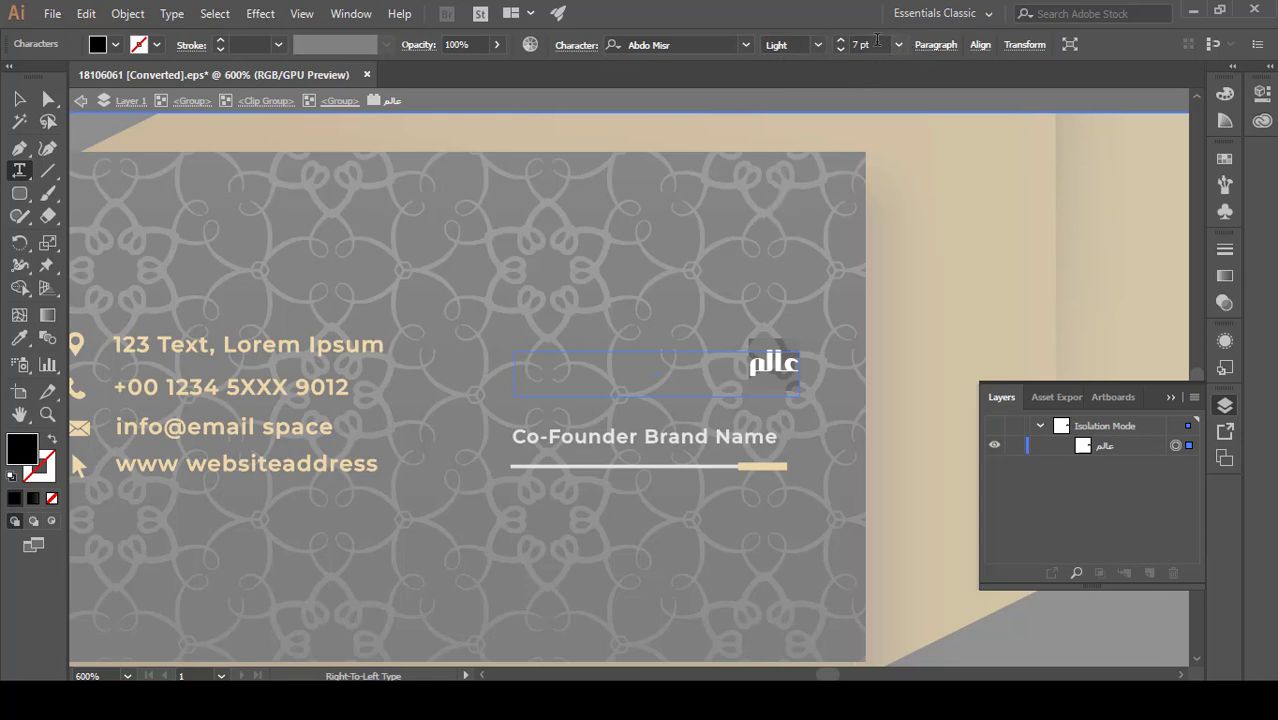
click(745, 44)
click(715, 119)
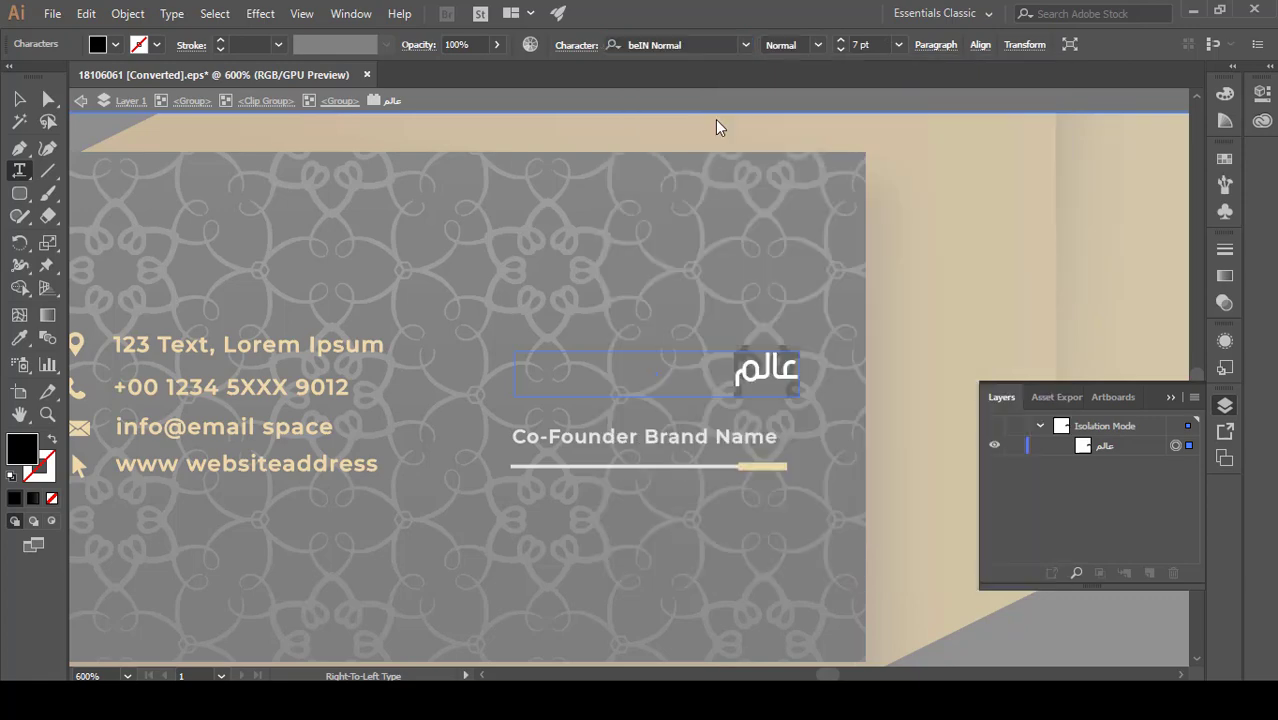
click(19, 98)
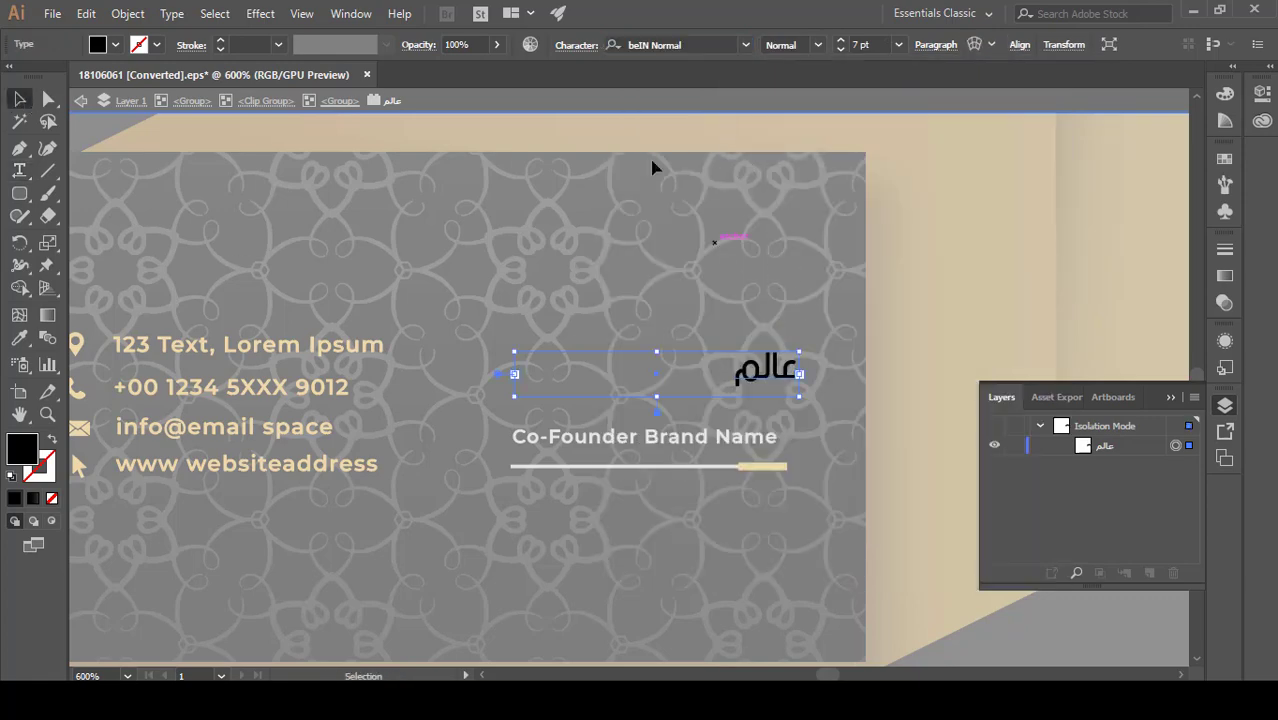
click(839, 41)
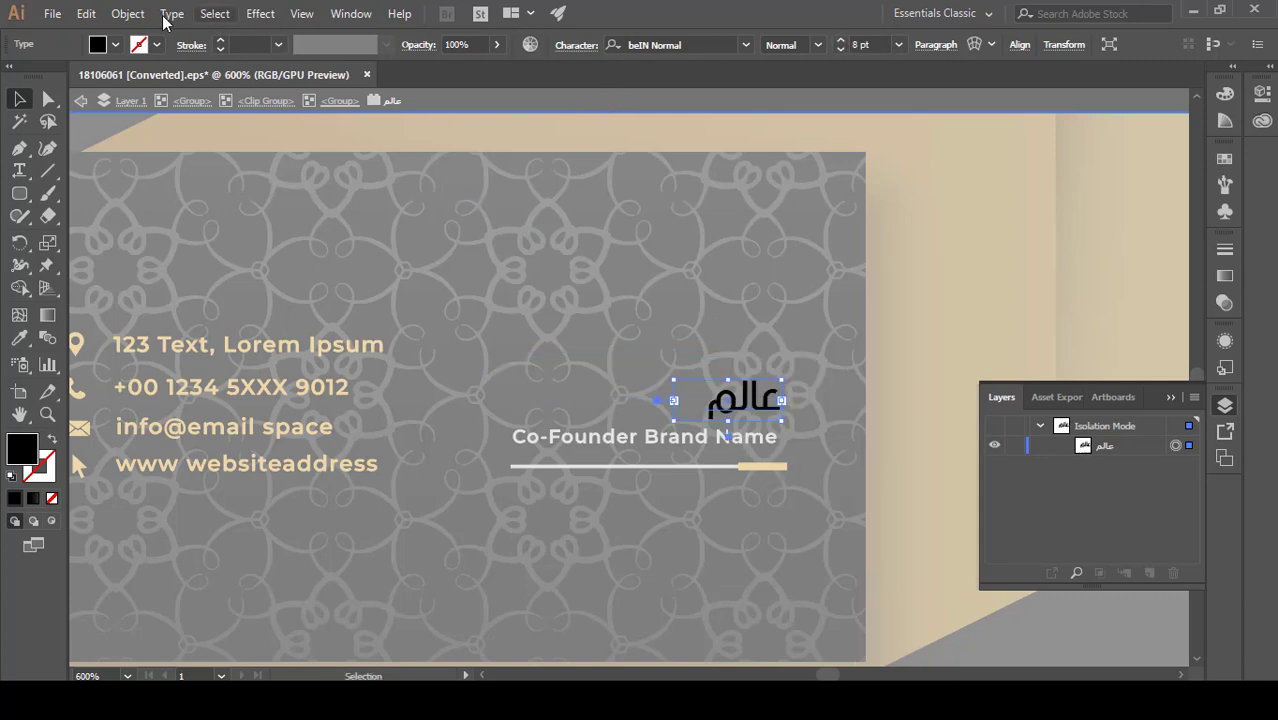
- Recolor the word "عالم" white by sampling the card artwork with the Eyedropper
click(116, 46)
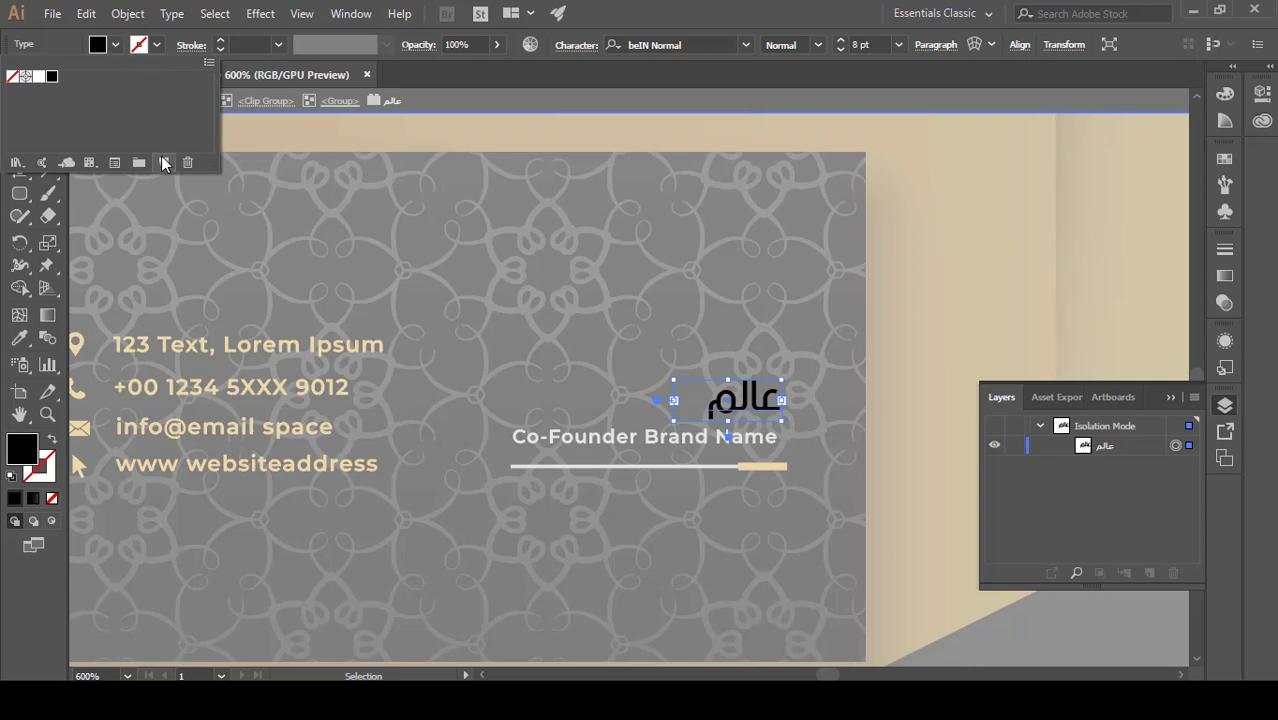
click(33, 452)
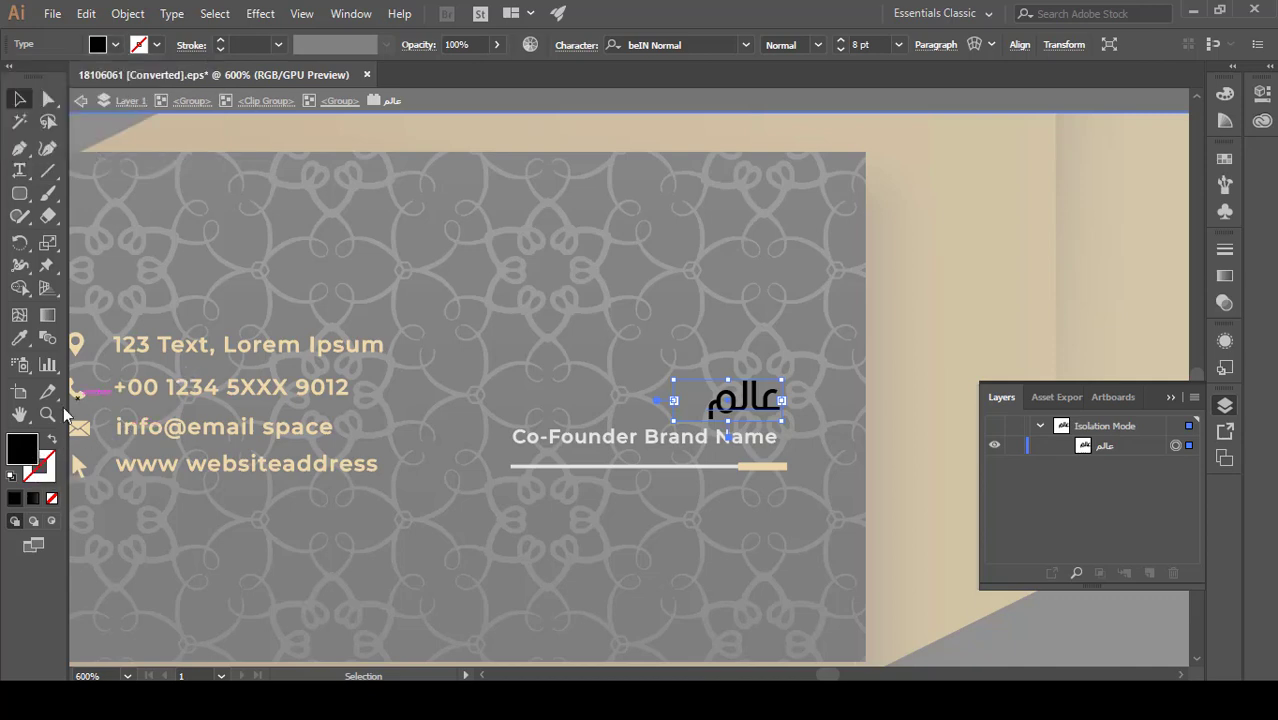
click(19, 338)
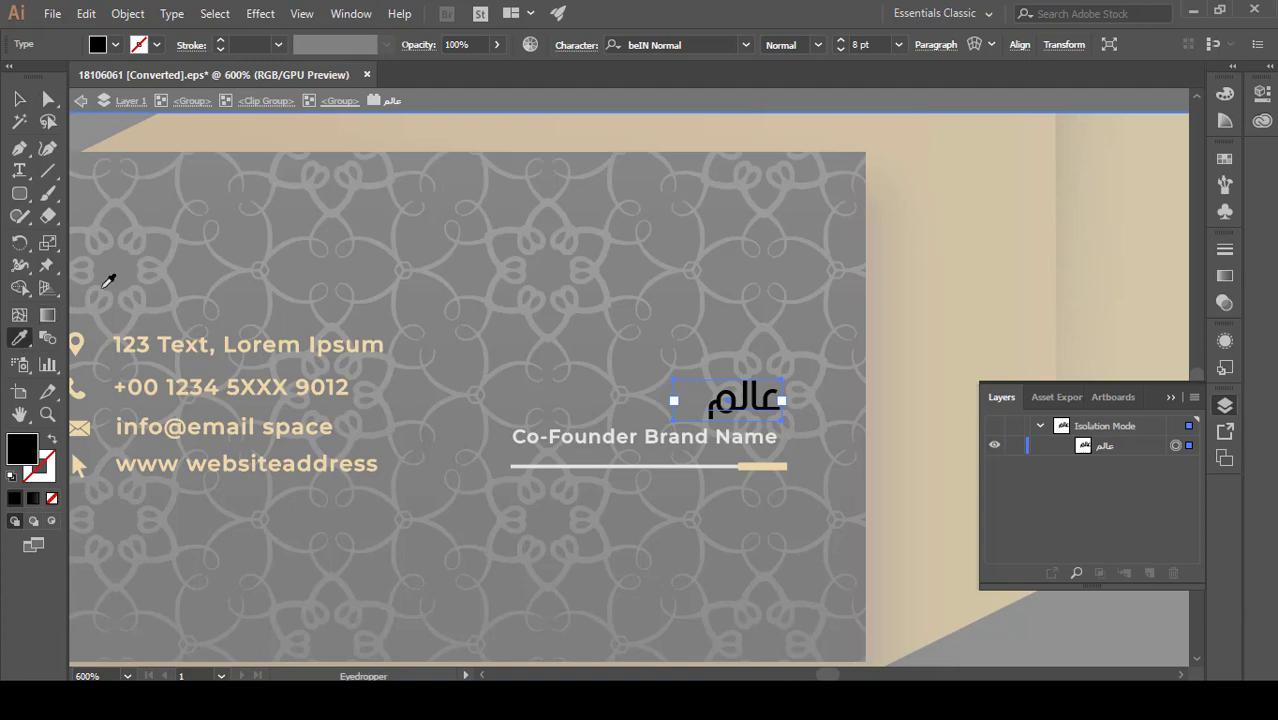
click(296, 128)
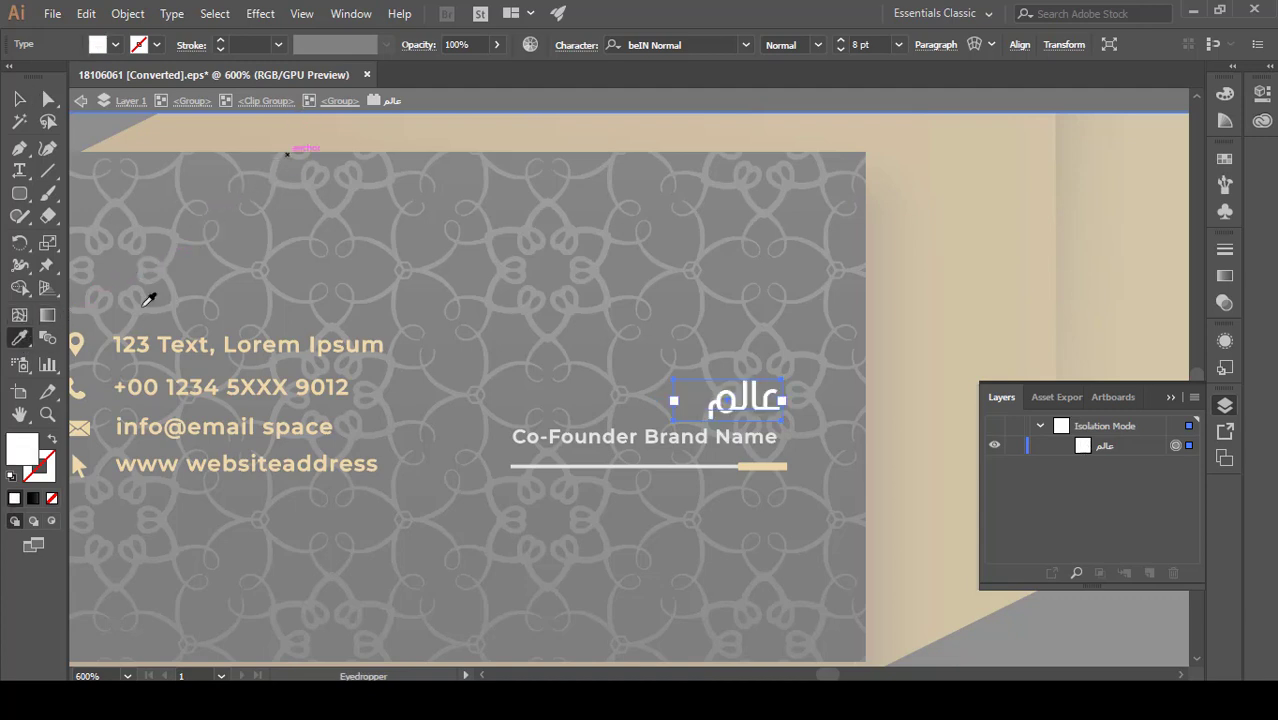
click(19, 99)
click(728, 349)
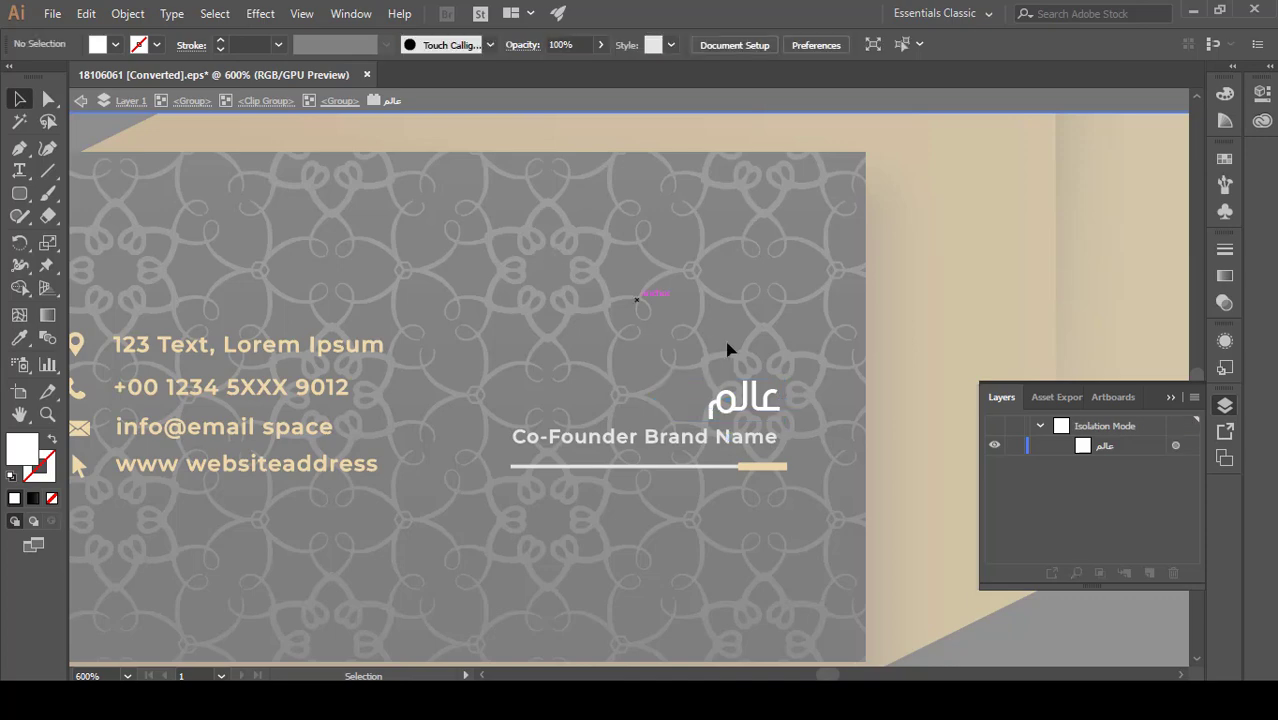
click(758, 400)
click(556, 359)
- Return to the Layer 1 level and recolor the word "عالم" gold by sampling the underline's accent bar with the Eyedropper
scroll(556, 359, down, 1)
scroll(478, 383, down, 1)
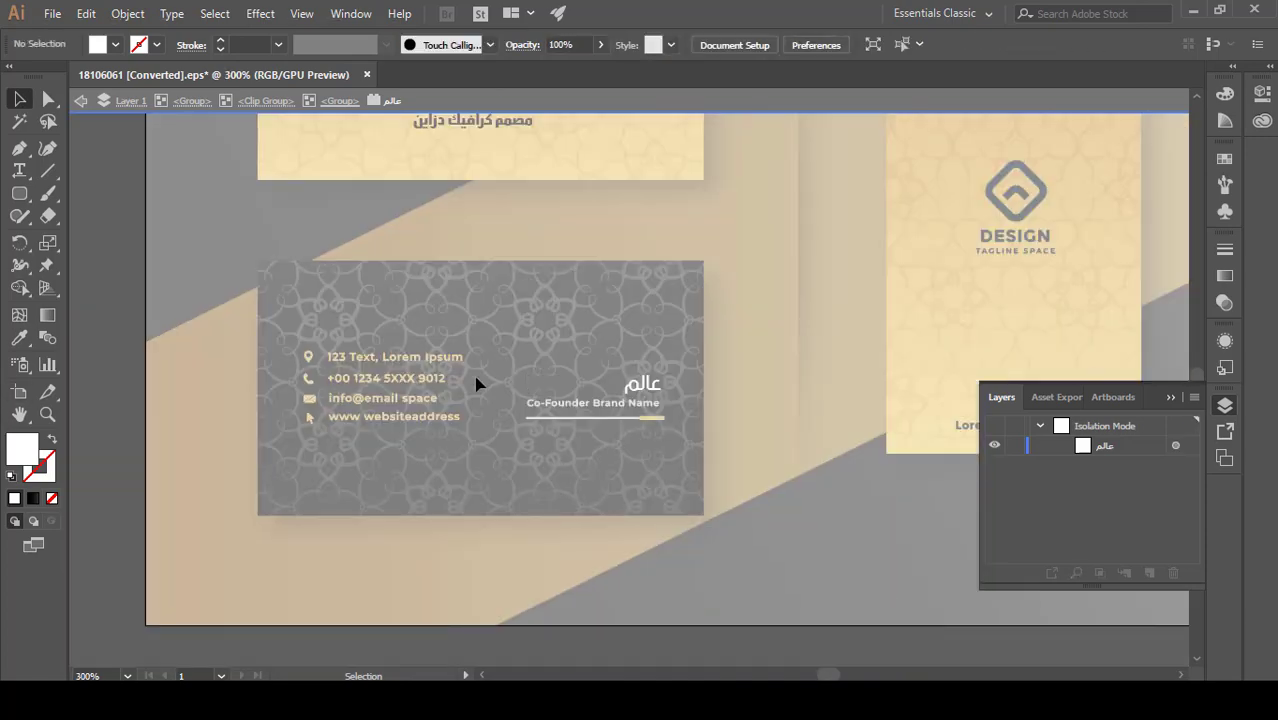
click(339, 100)
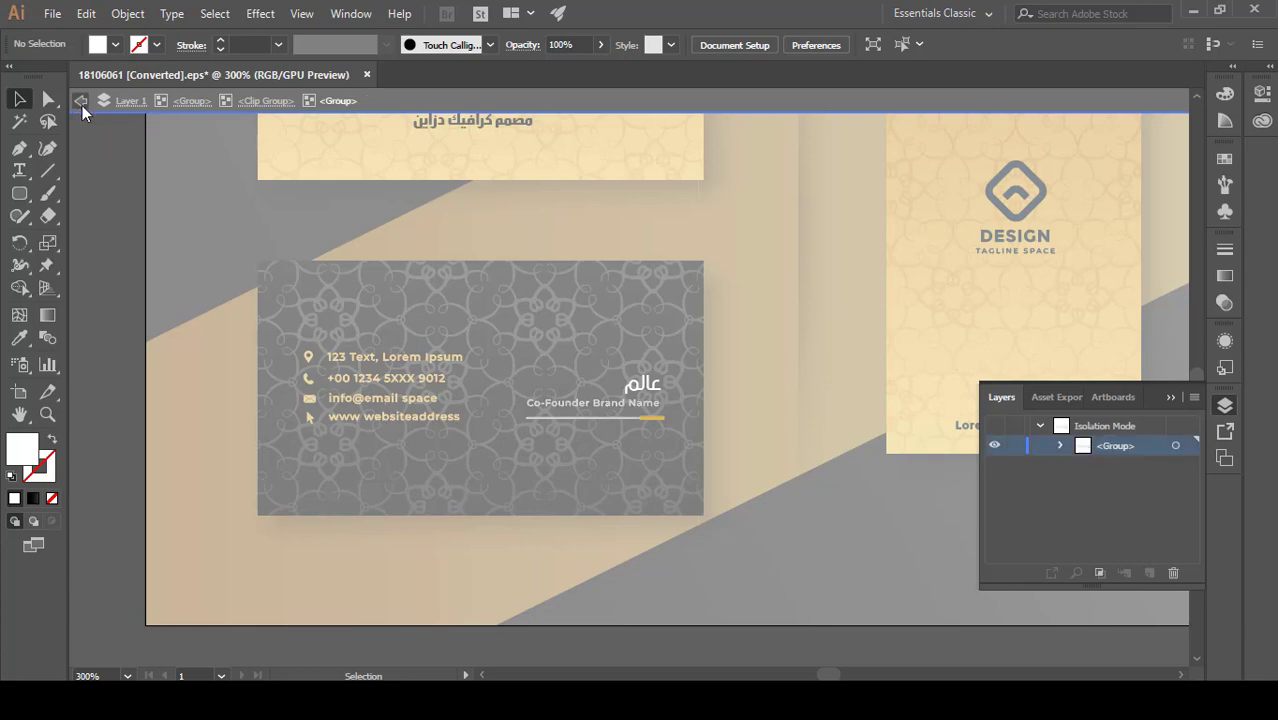
click(82, 105)
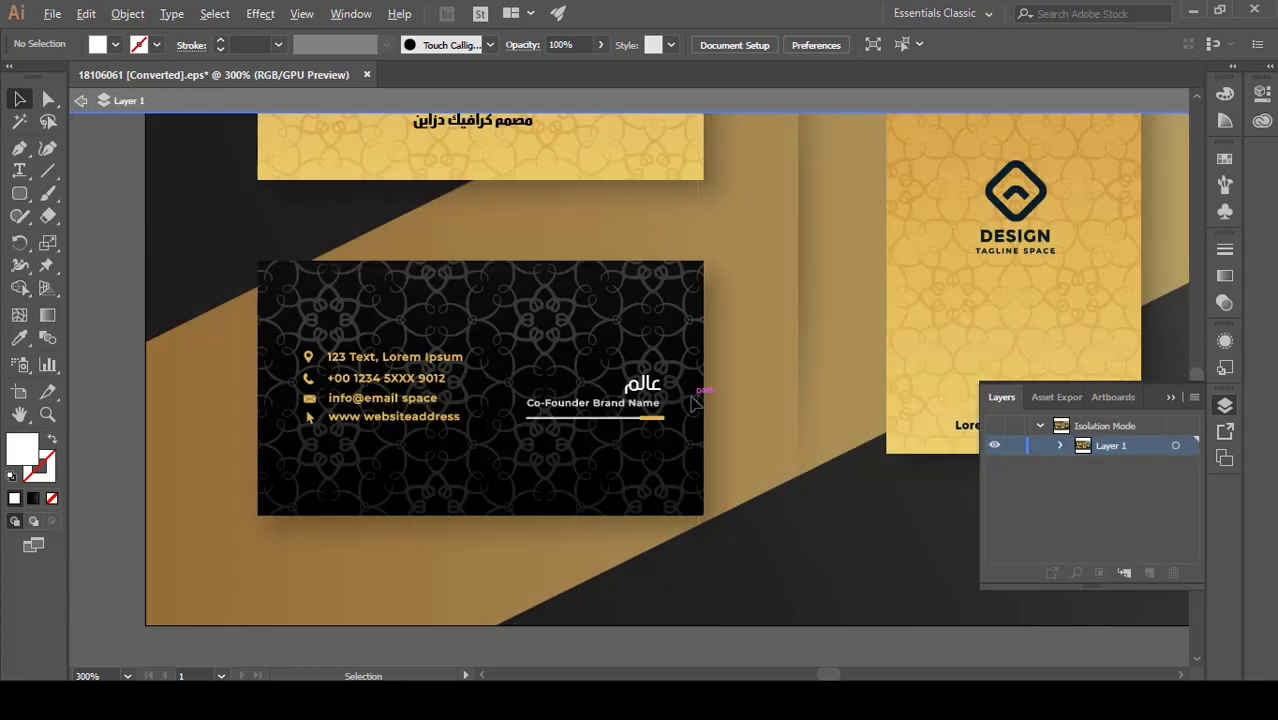
scroll(535, 416, up, 2)
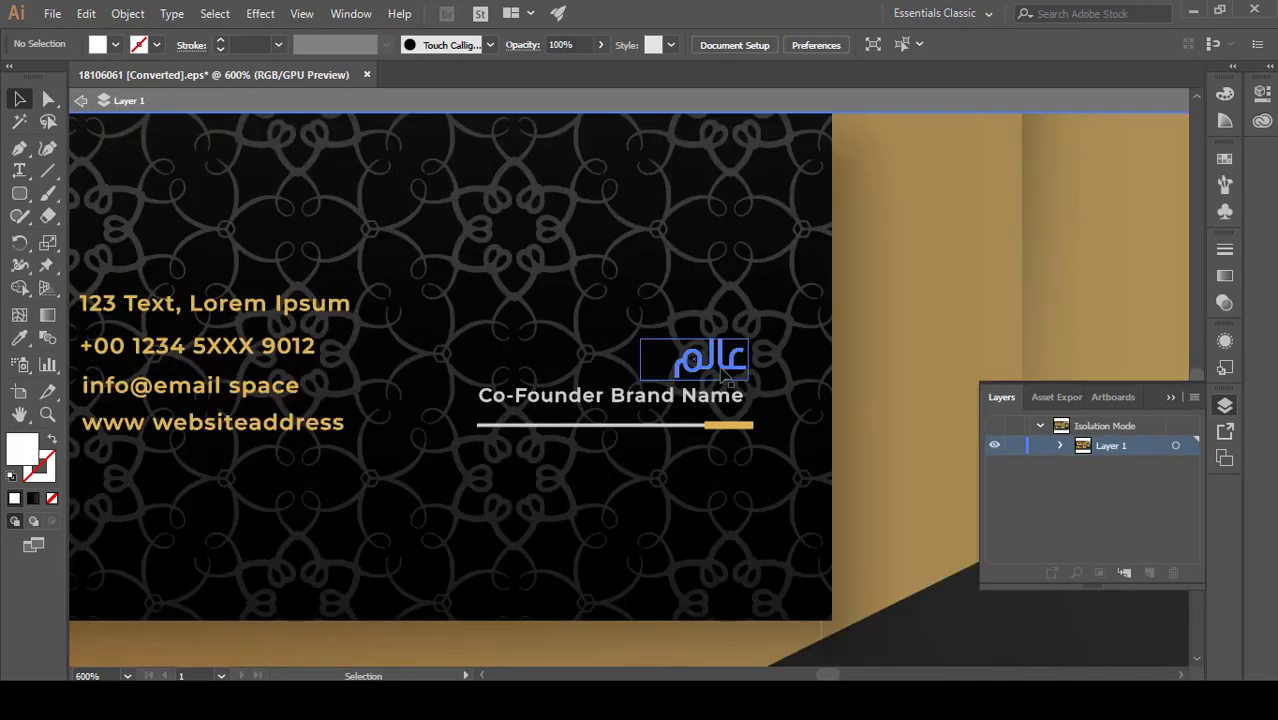
click(712, 362)
key(t)
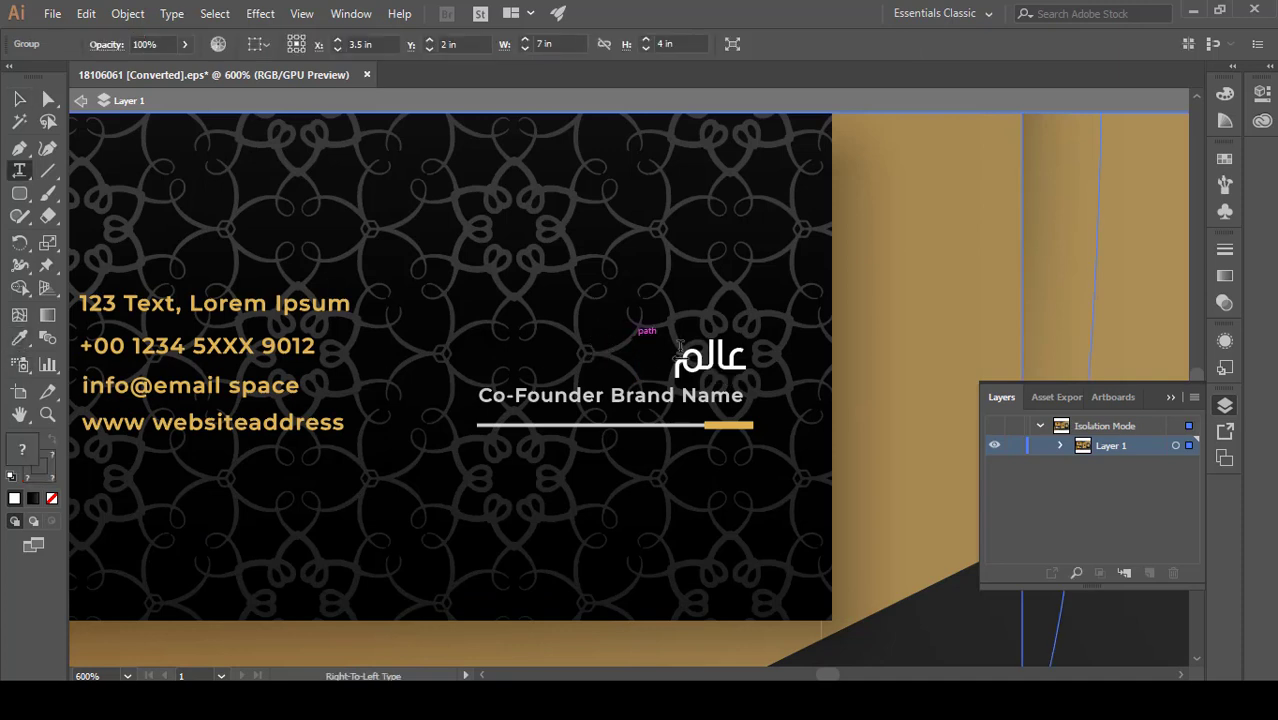
double_click(692, 358)
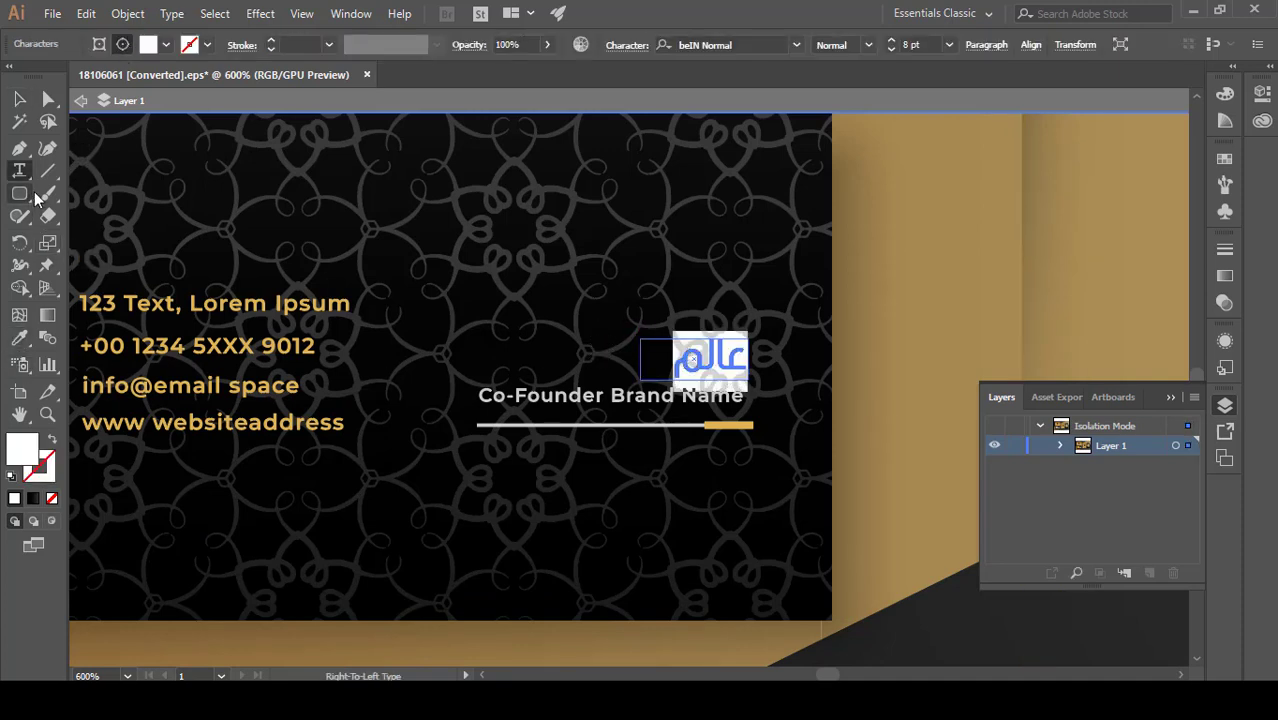
click(19, 338)
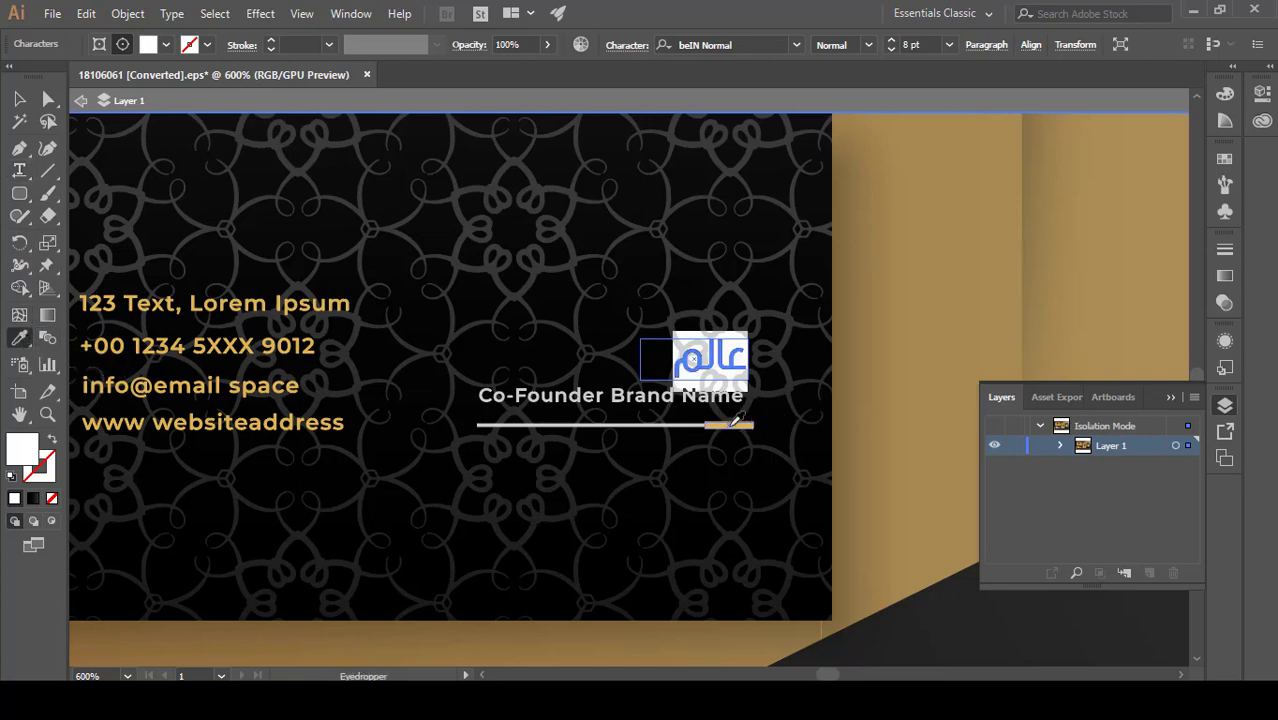
click(736, 420)
key(v)
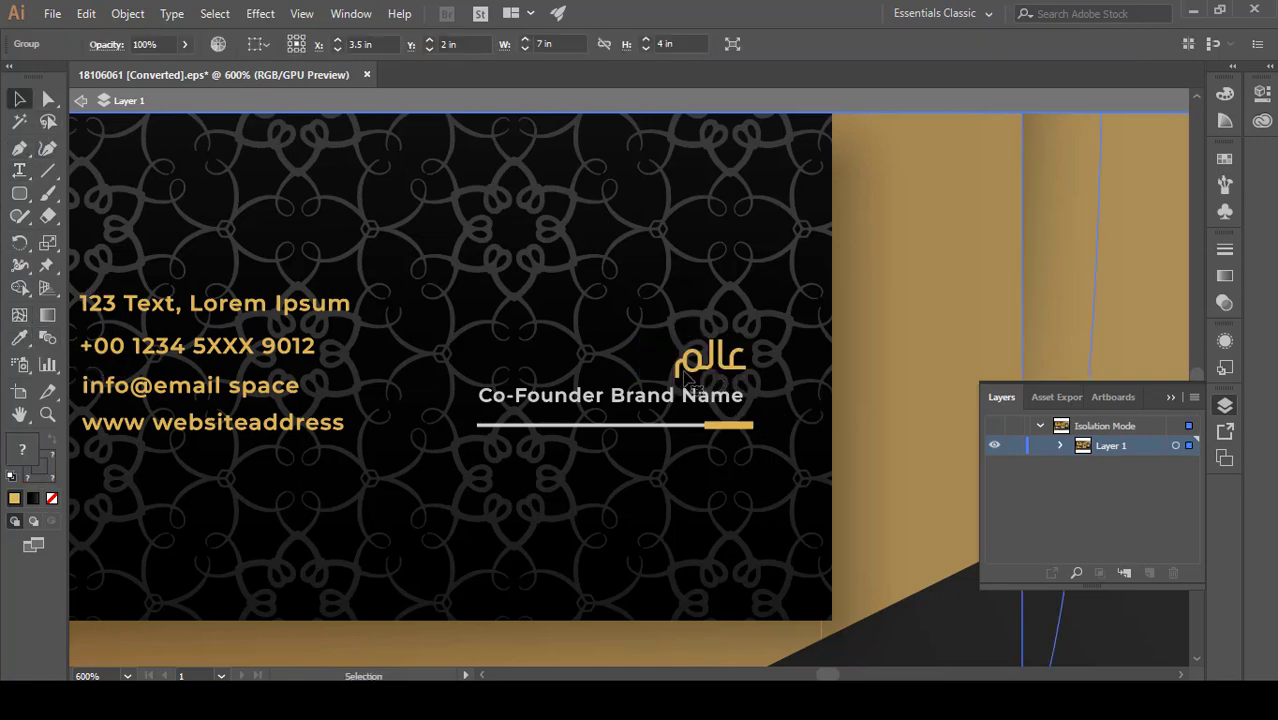
- Isolate the group containing "عالم" and place a copy of the word directly to its left, in a wider text box
drag(690, 380, 706, 376)
key(ctrl+z)
double_click(703, 372)
key(ctrl+equal)
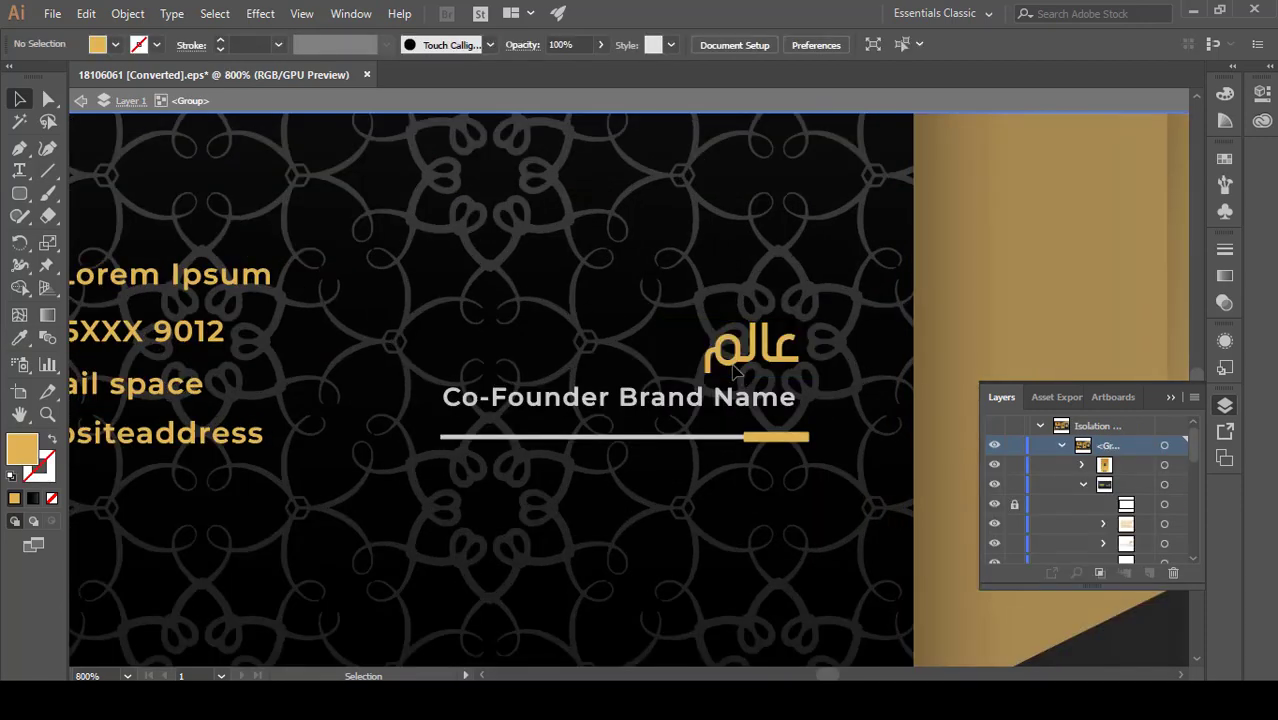
click(736, 371)
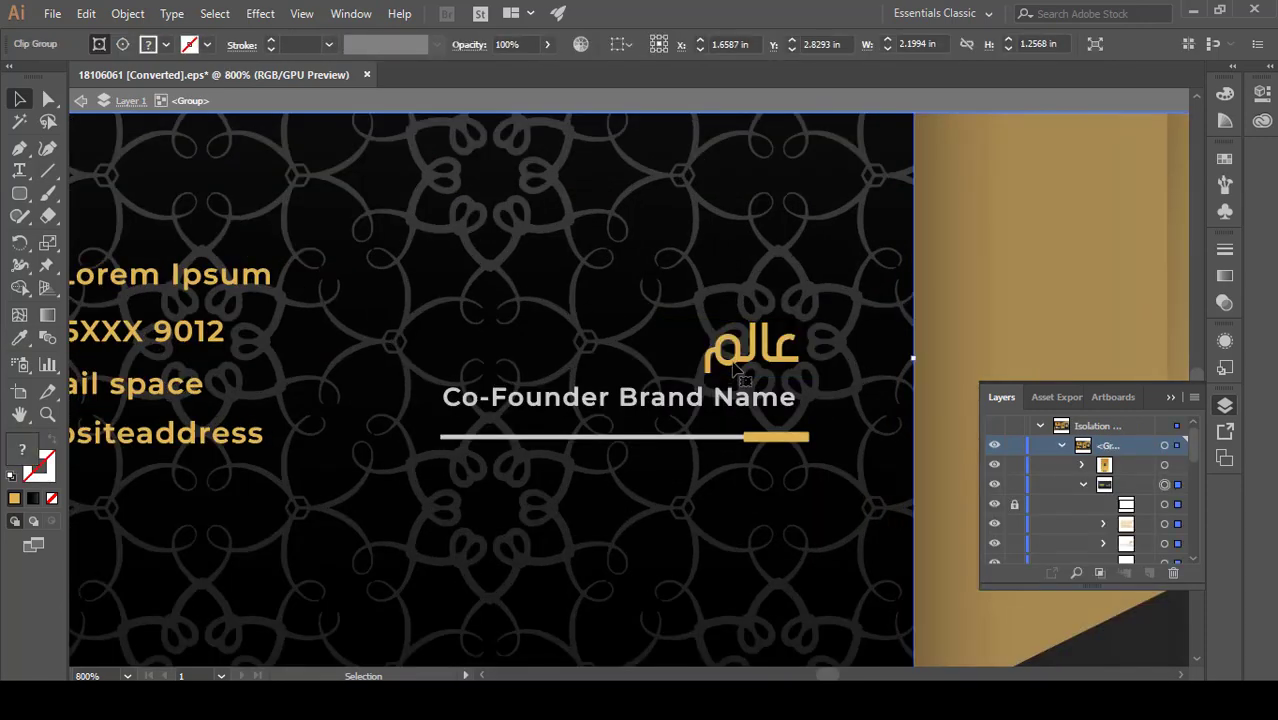
double_click(737, 370)
drag(737, 370, 609, 370)
key(ctrl+z)
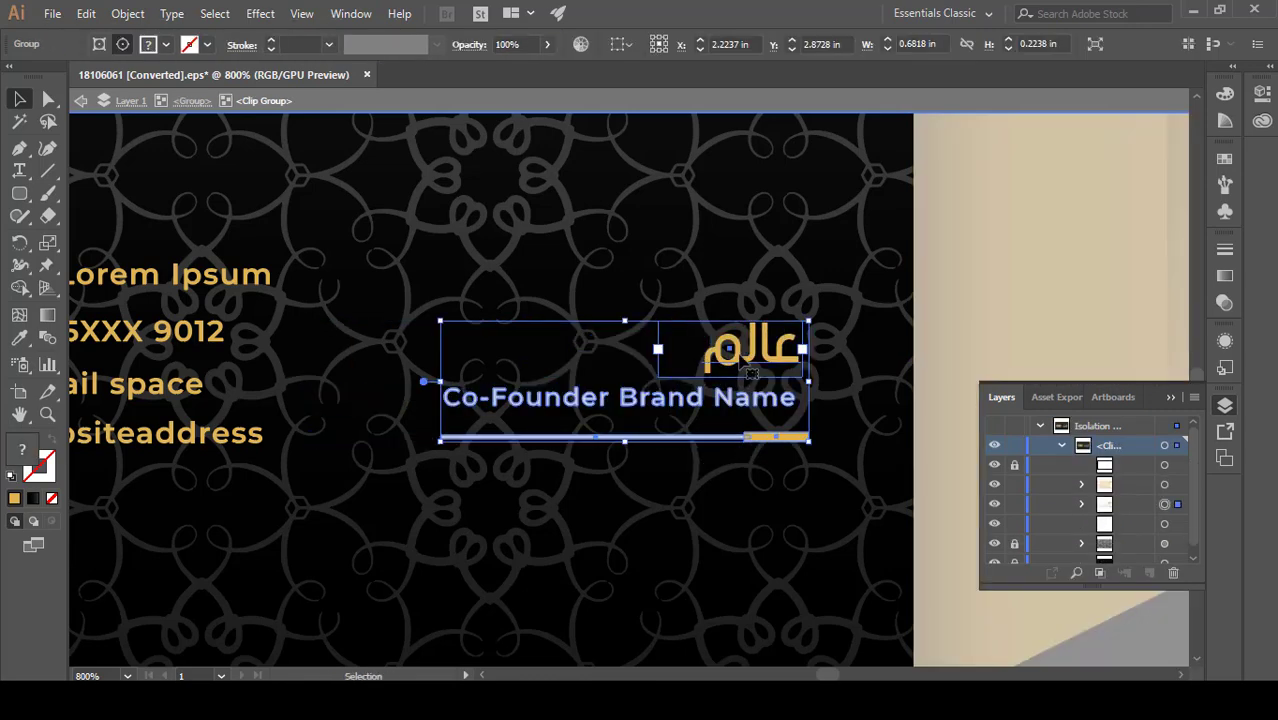
double_click(741, 364)
click(737, 364)
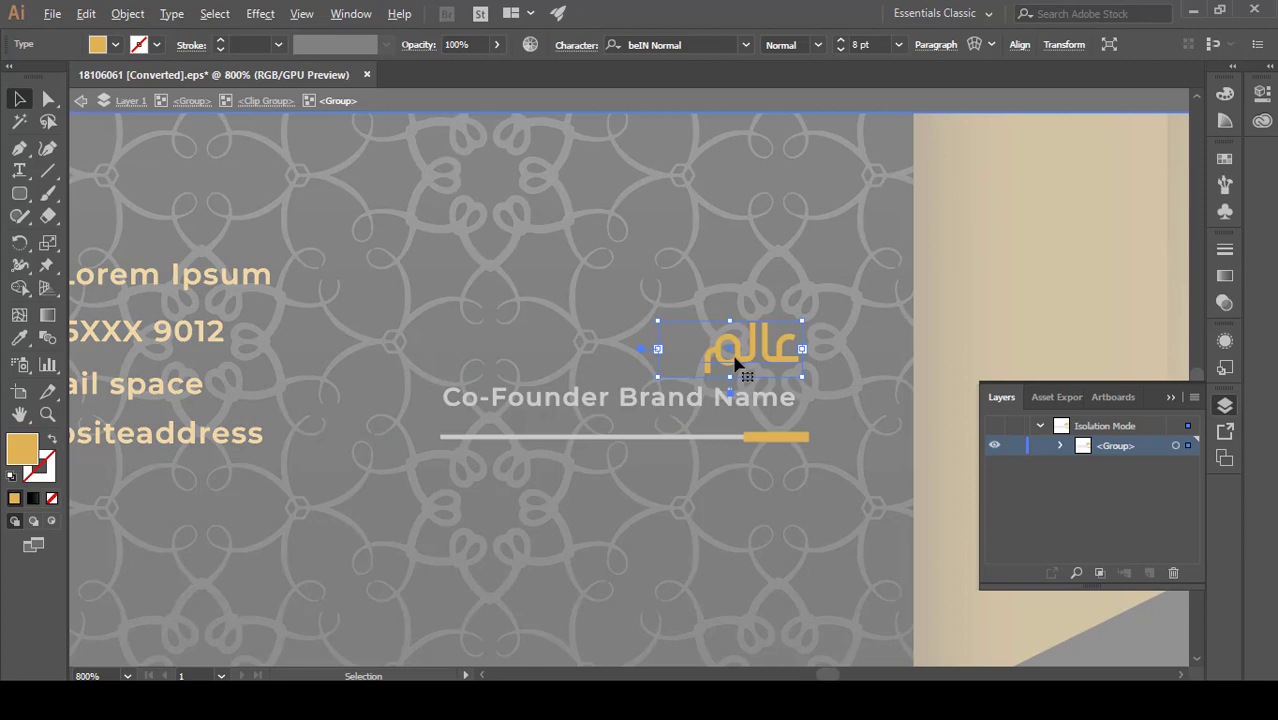
drag(735, 364, 440, 349)
- Replace the copied word with the text "بهاء الاحترافي"
click(20, 172)
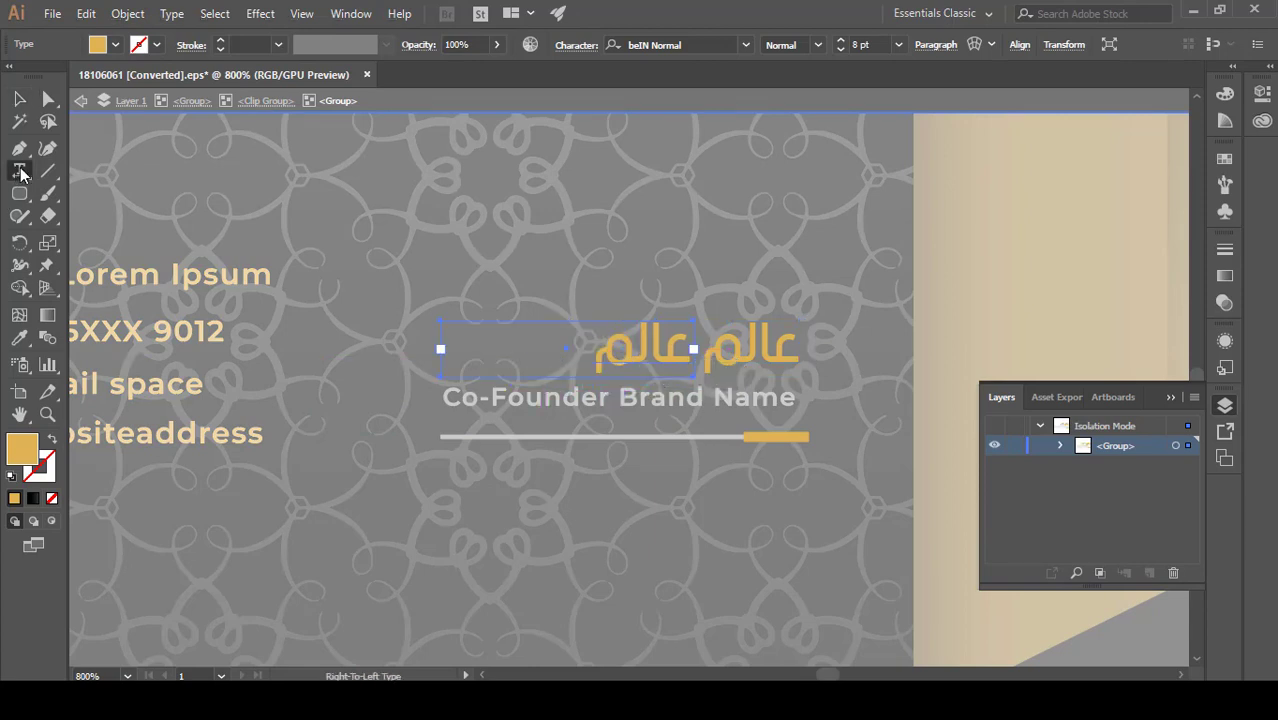
double_click(670, 349)
text(بهاء الاحترا)
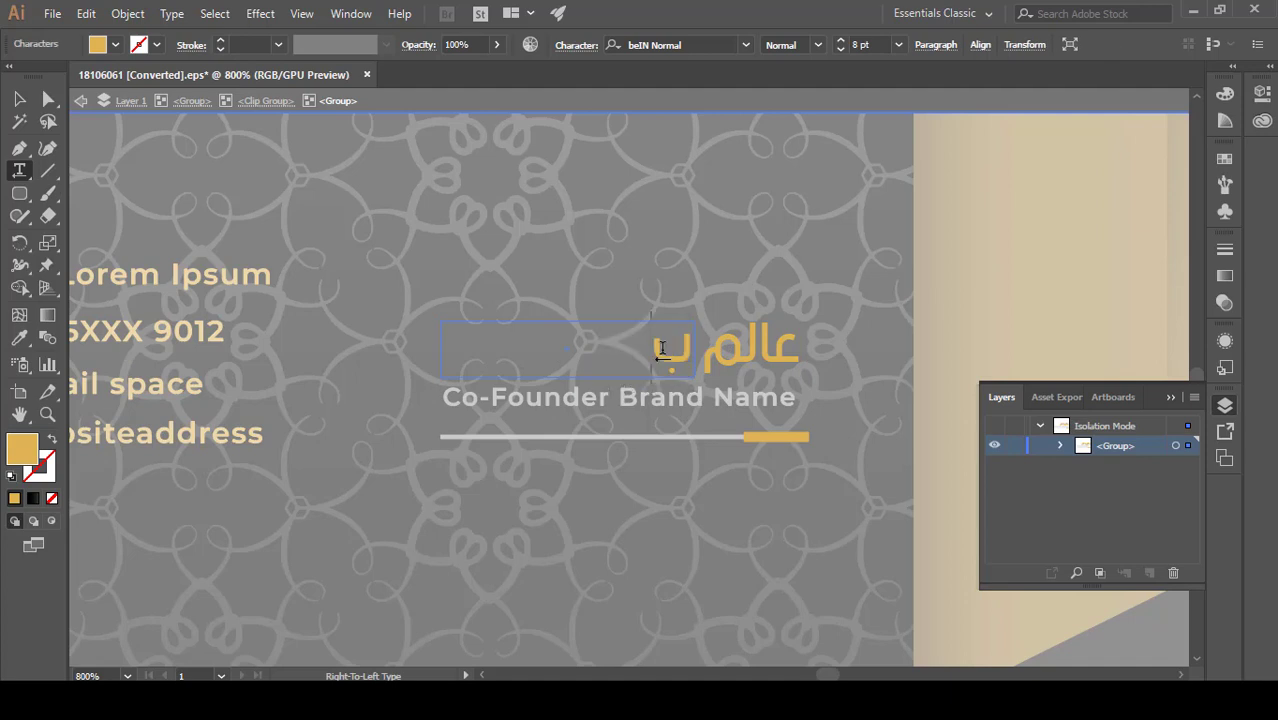
key(BackSpace)
key(BackSpace)
key(BackSpace)
key(BackSpace)
key(BackSpace)
key(BackSpace)
key(BackSpace)
key(BackSpace)
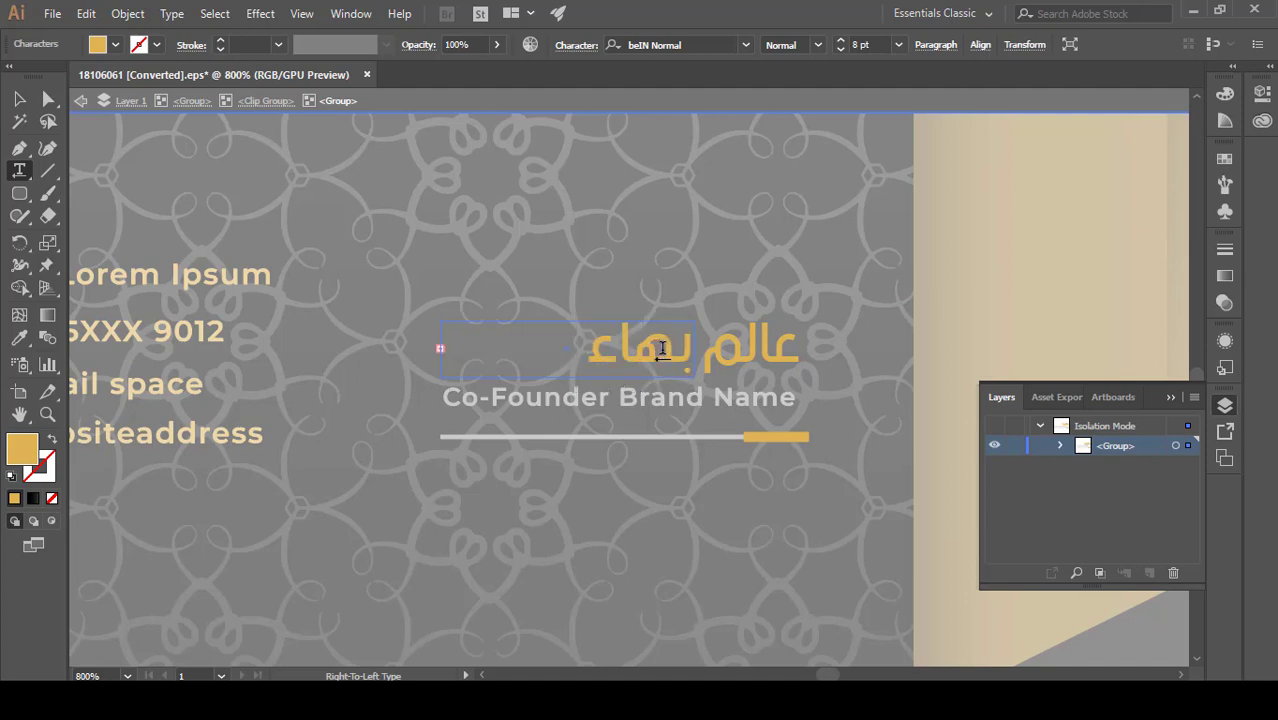
- Set "بهاء الاحترافي" in beIN Black and widen its text box leftward to fit the whole phrase
double_click(662, 349)
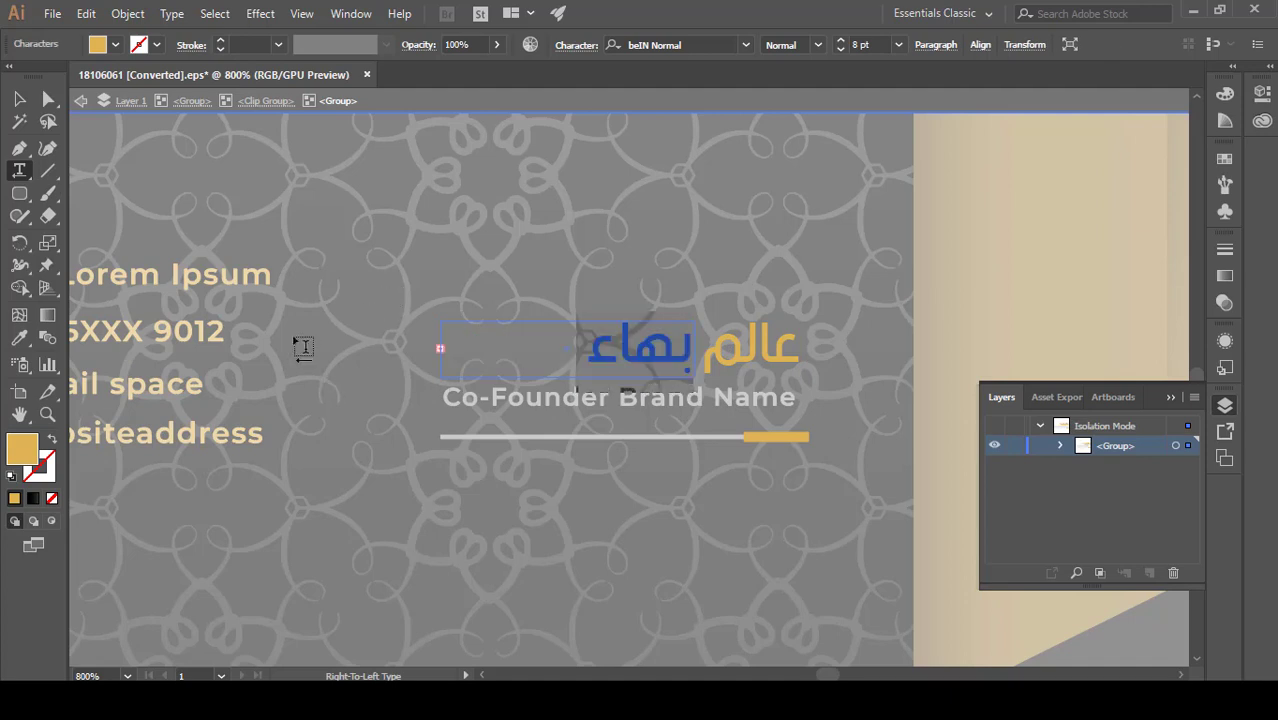
click(745, 45)
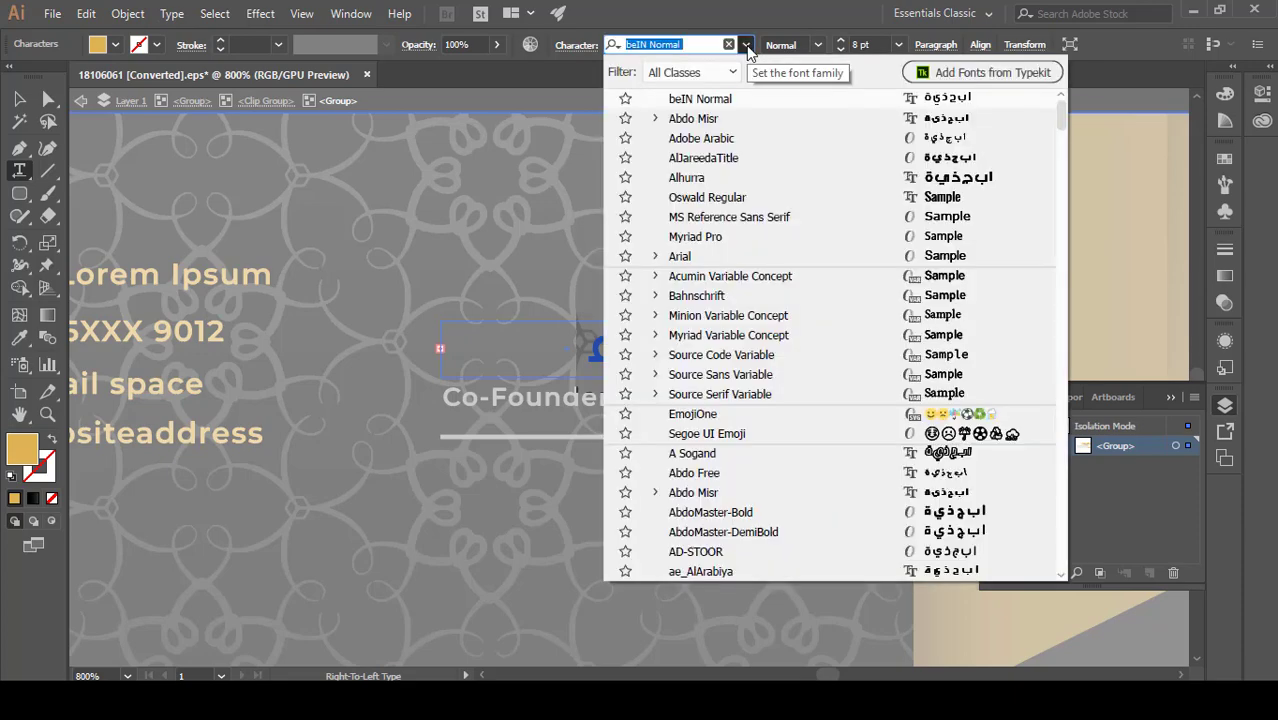
scroll(733, 306, down, 3)
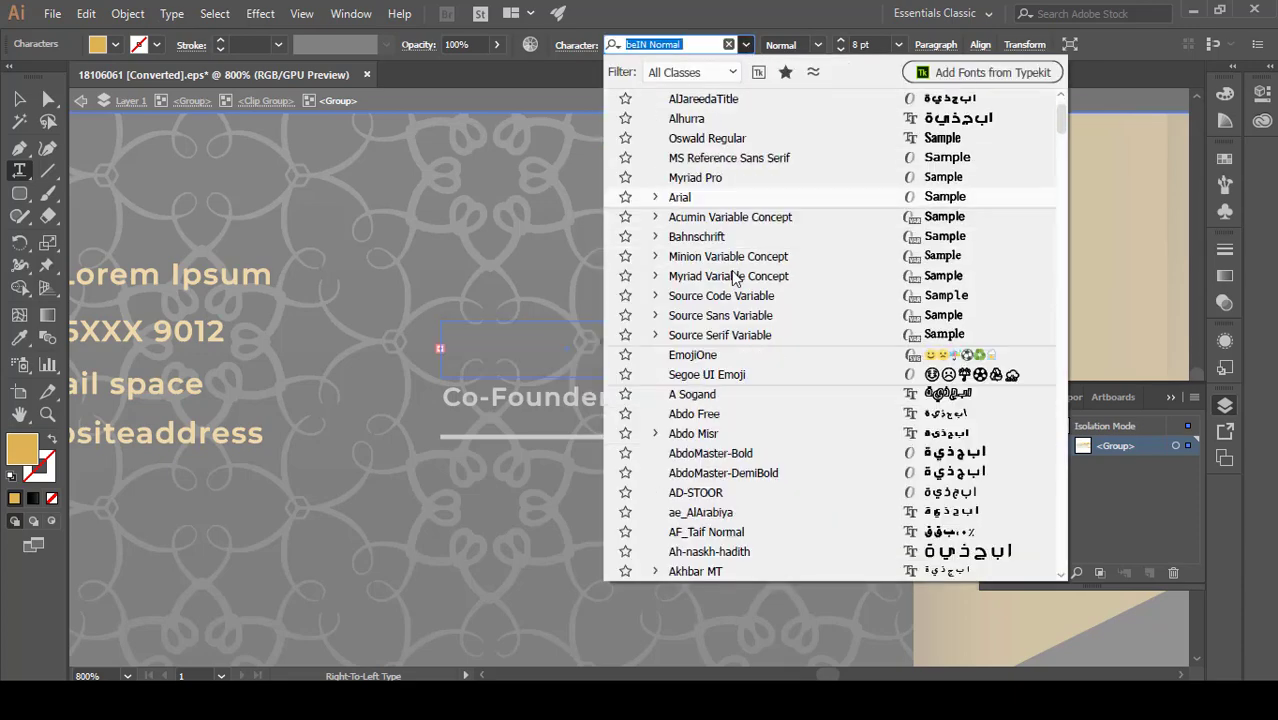
scroll(716, 380, down, 8)
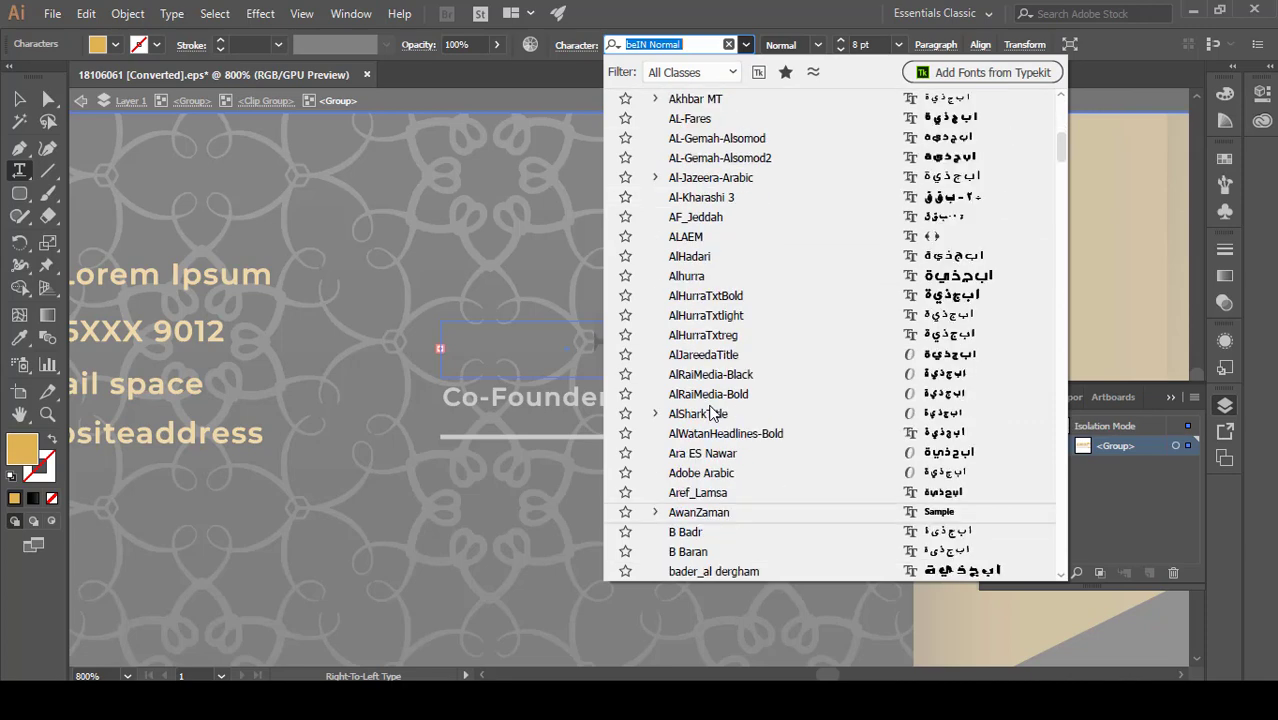
scroll(703, 560, down, 1)
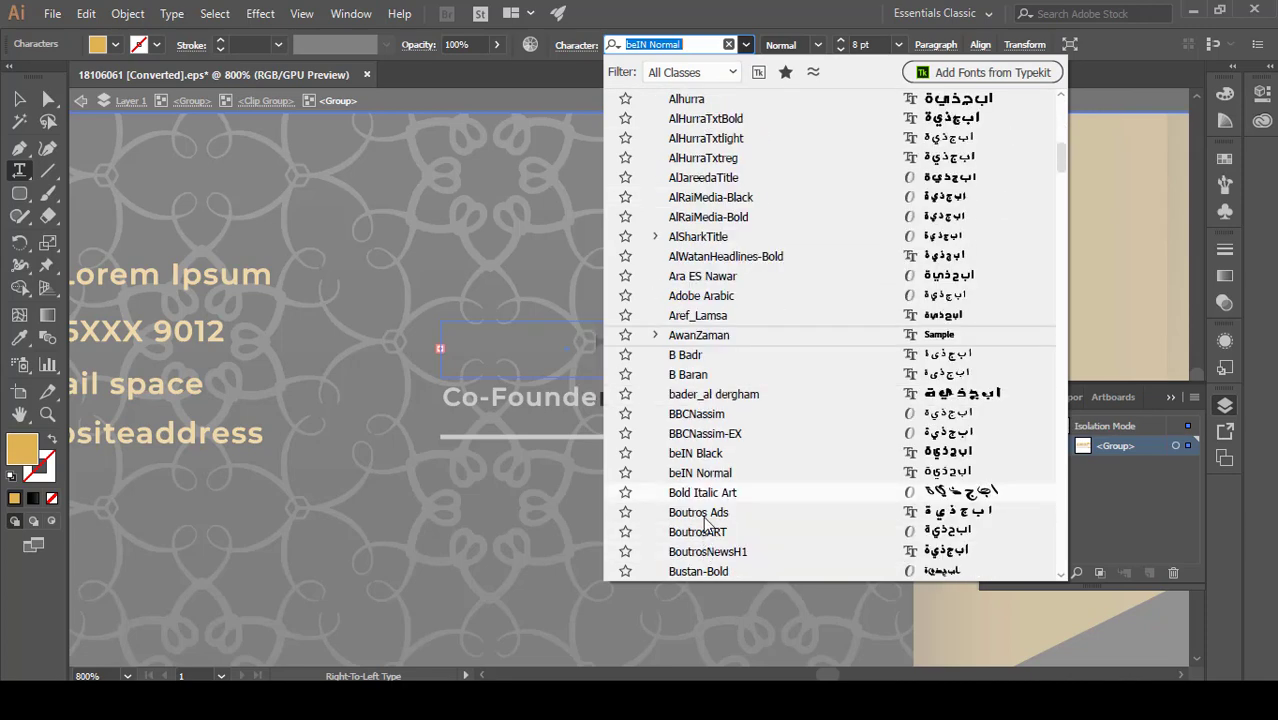
click(720, 453)
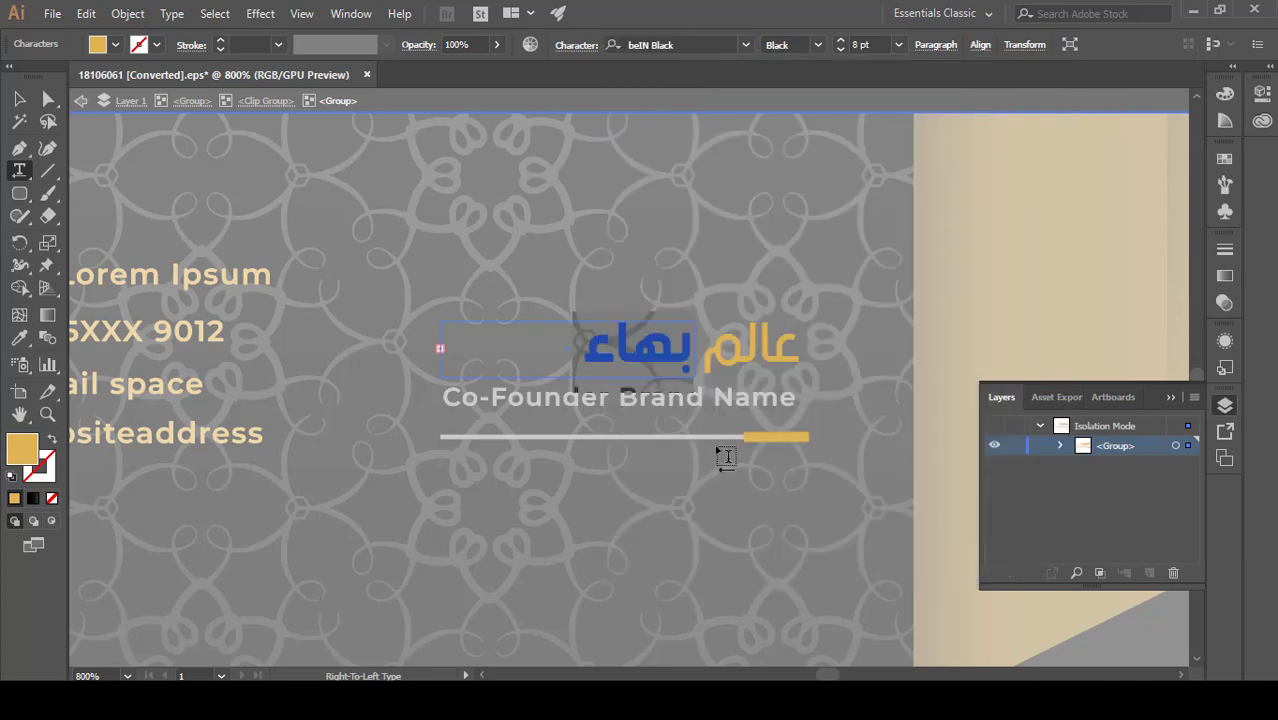
click(19, 99)
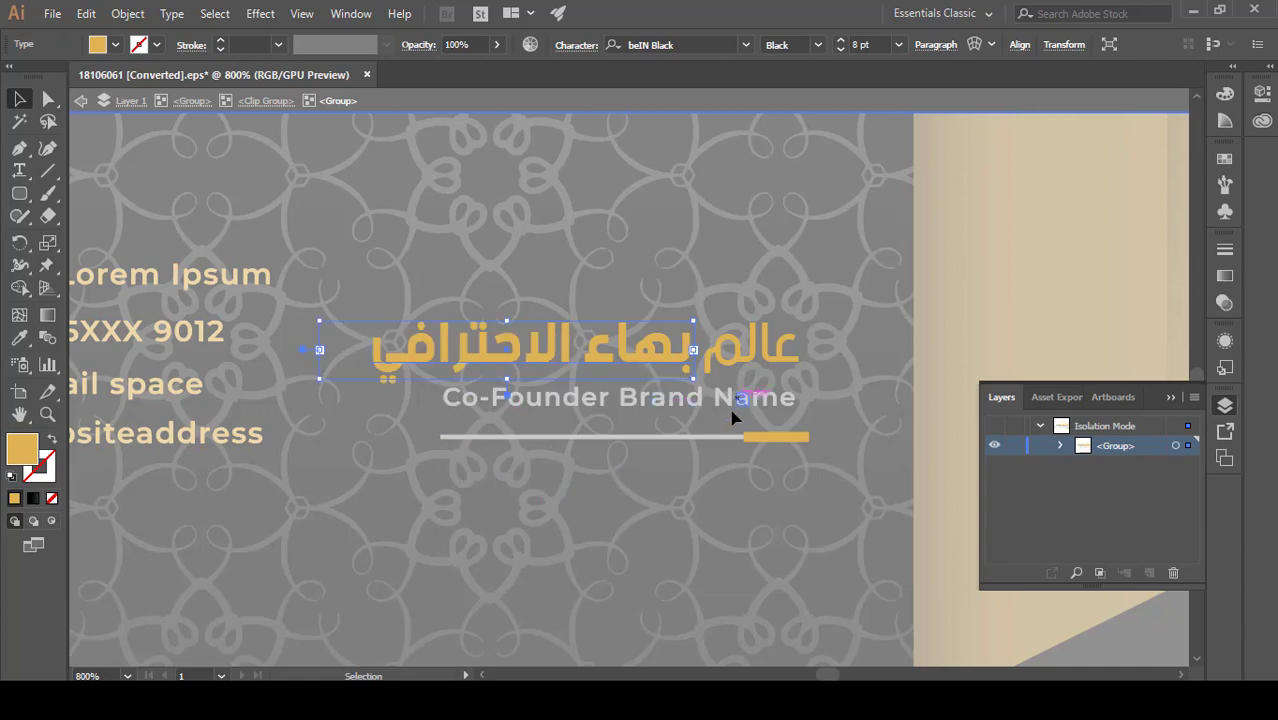
click(515, 502)
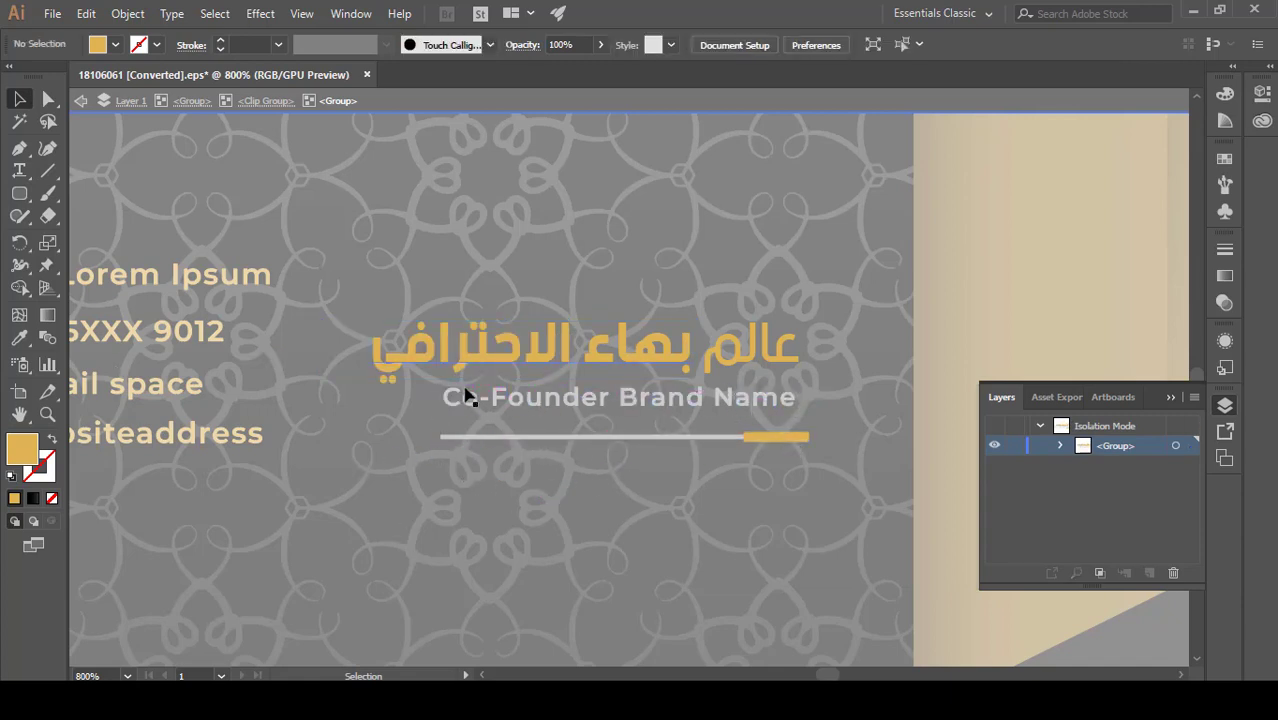
- Replace the "Co-Founder Brand Name" job title with a new right-to-left text box containing "BahaaWorldProfessional"
key(t)
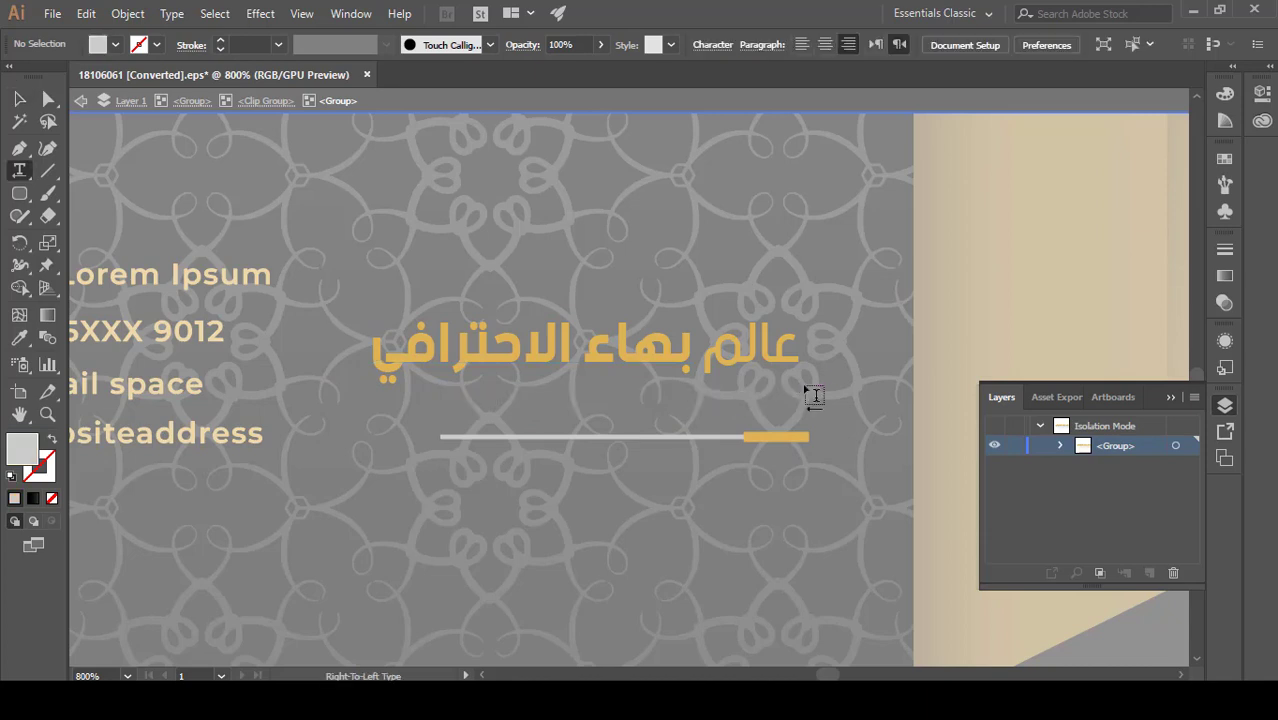
drag(807, 386, 386, 438)
key(ctrl+v)
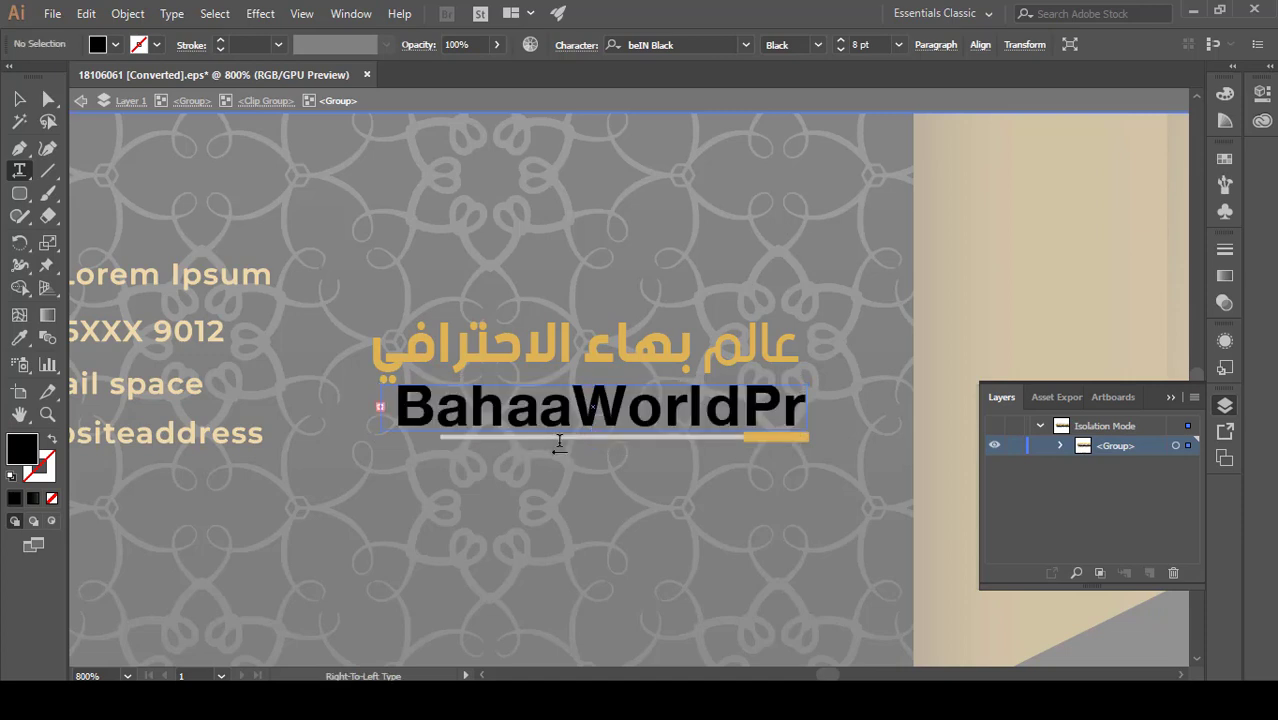
- Set all of "BahaaWorldProfessional" to 4 pt with a white fill
key(ctrl+a)
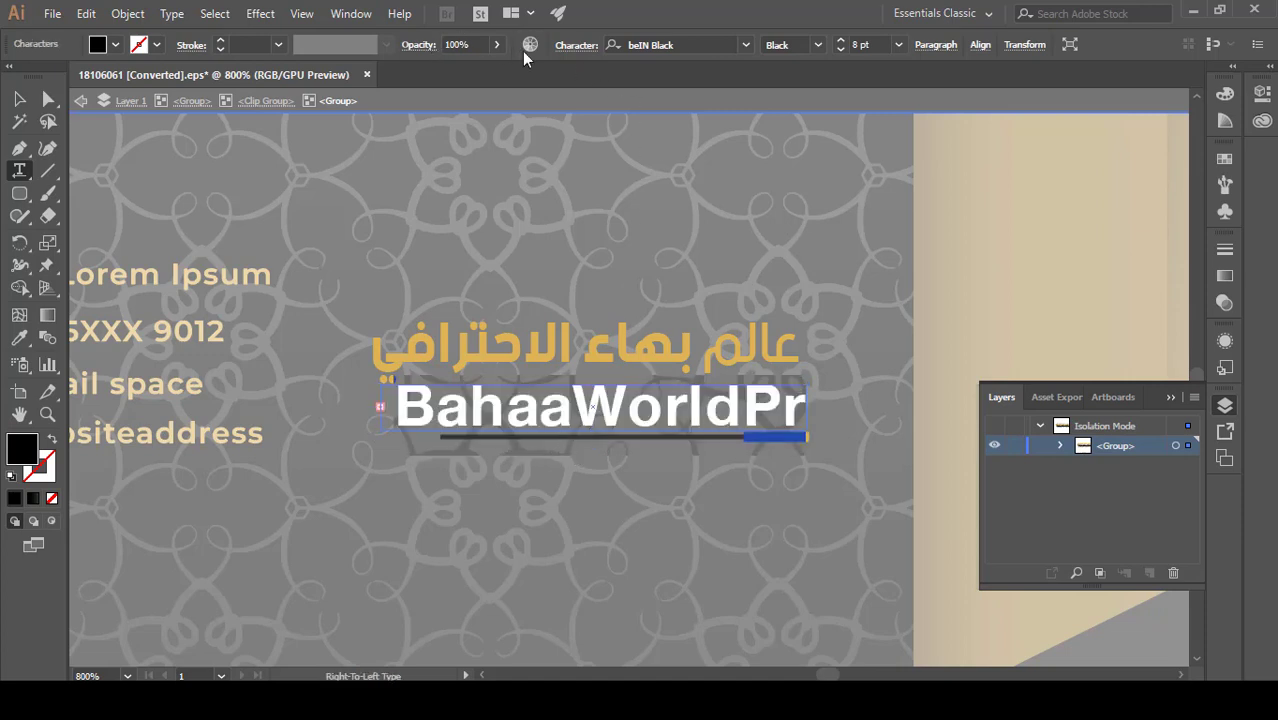
click(839, 49)
click(839, 49)
click(839, 49)
click(840, 49)
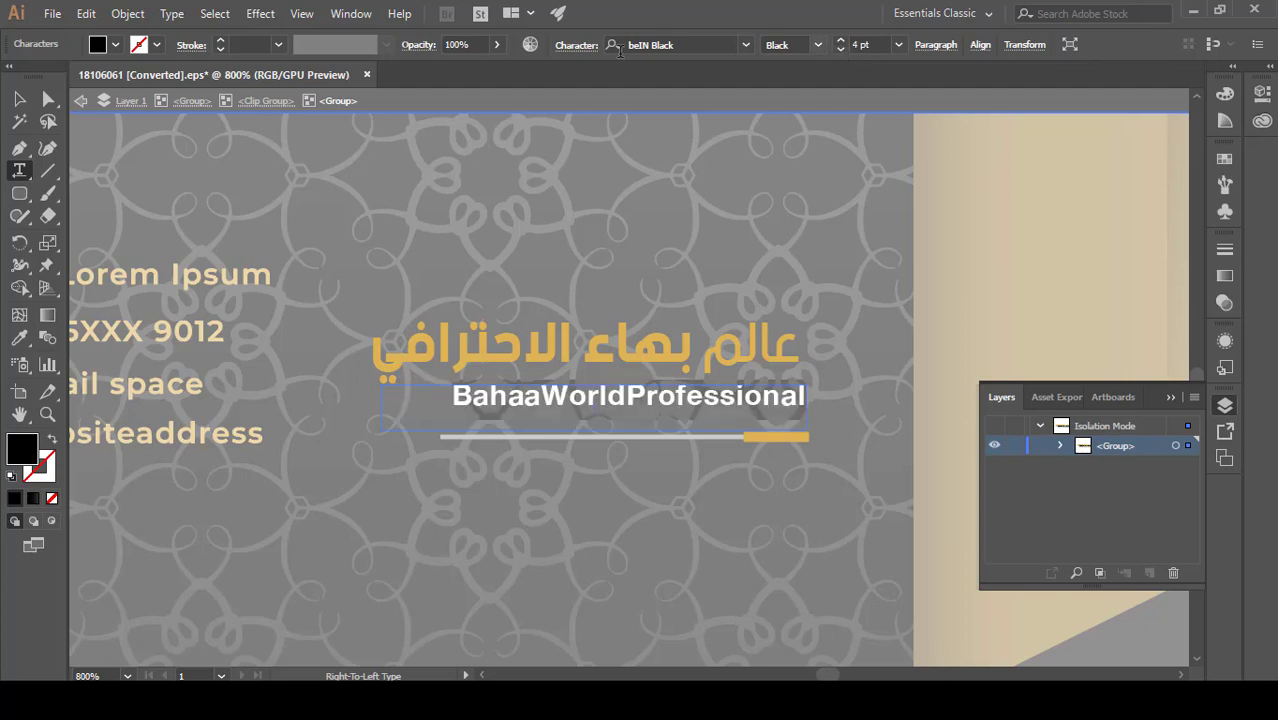
click(115, 45)
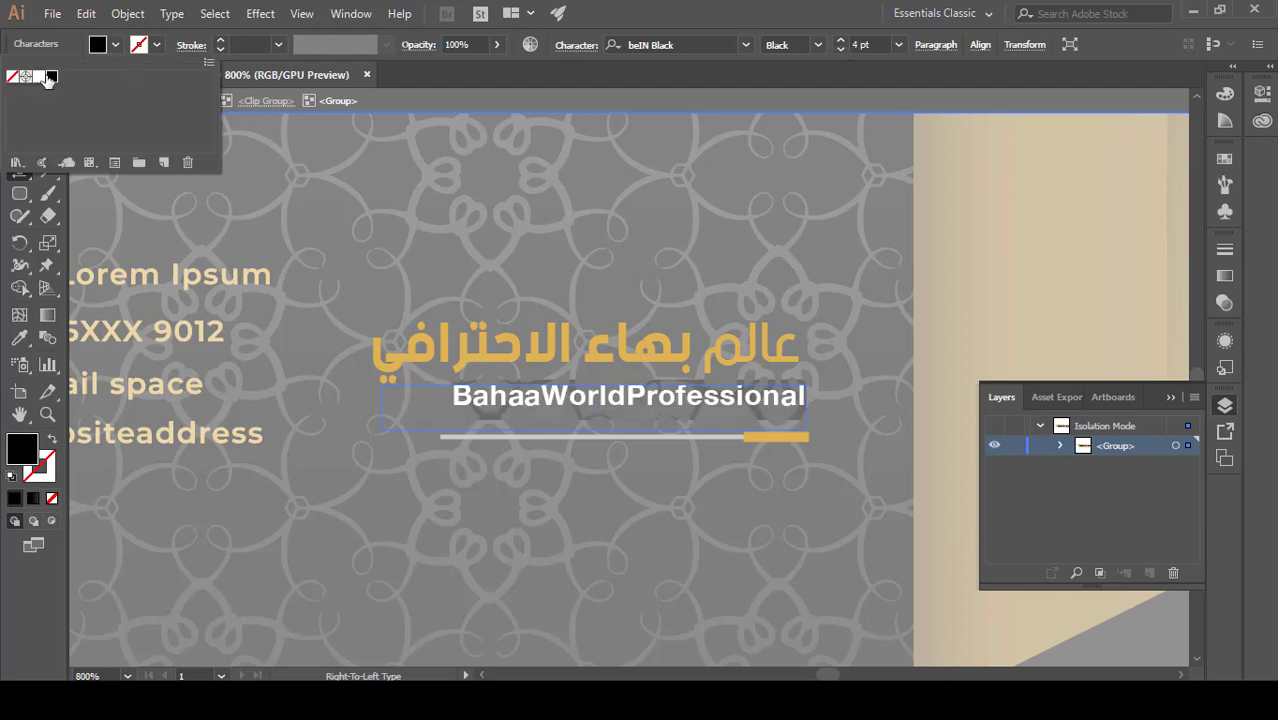
click(41, 76)
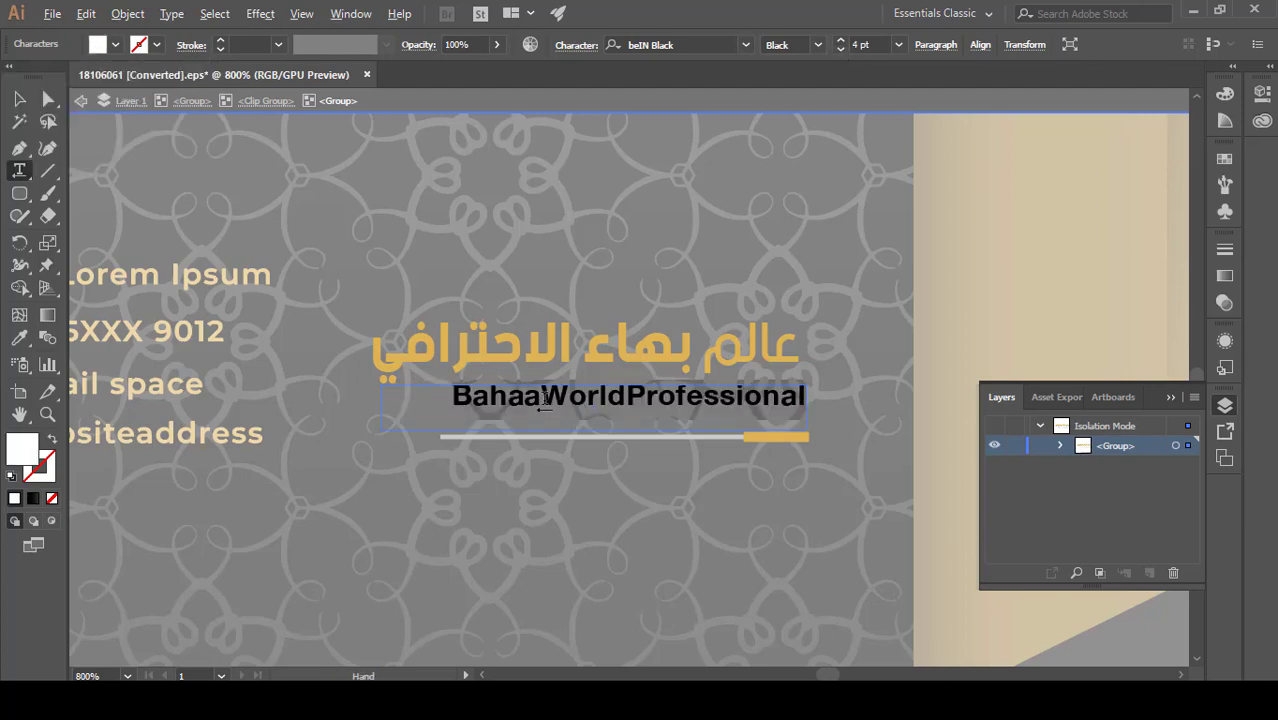
- Widen the letter spacing of "BahaaWorldProfessional" so it extends slightly past the left end of the underline
key(alt+Left)
key(alt+Right)
key(alt+Right)
key(alt+Right)
key(alt+Right)
key(alt+Right)
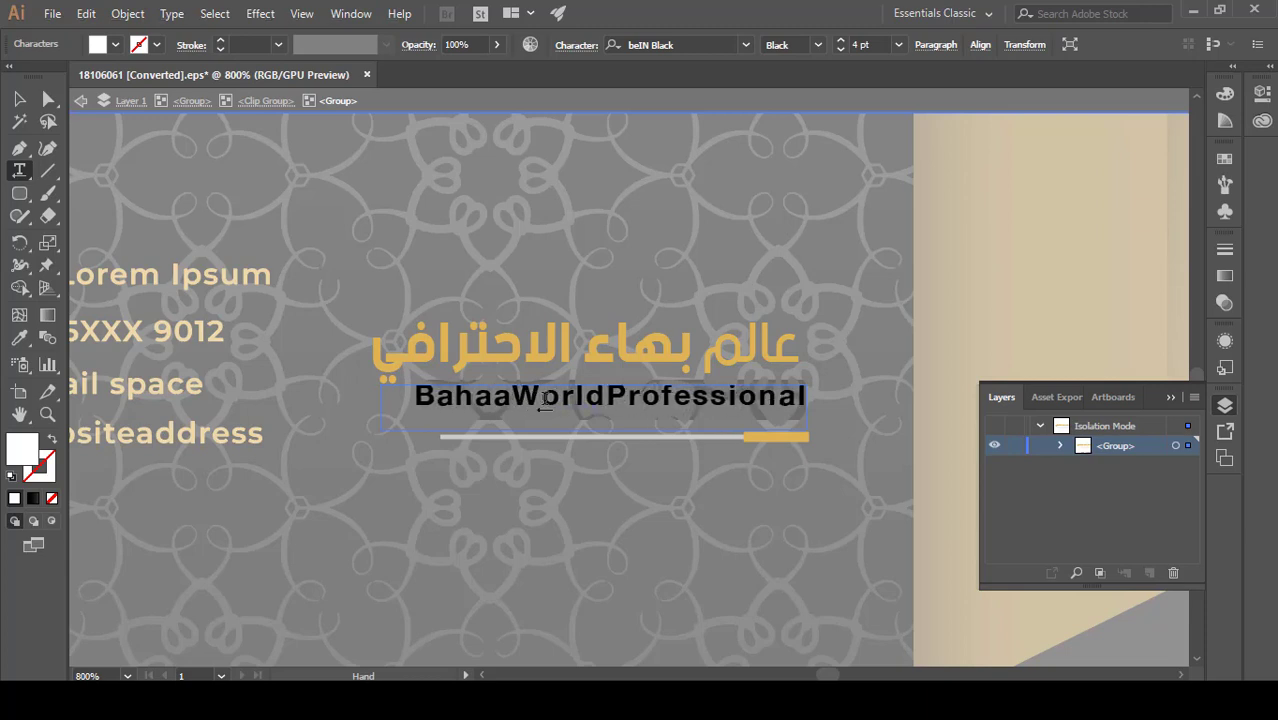
- Nudge "BahaaWorldProfessional" slightly down toward the underline and stretch the underline's light grey part leftward past the start of the text
click(20, 100)
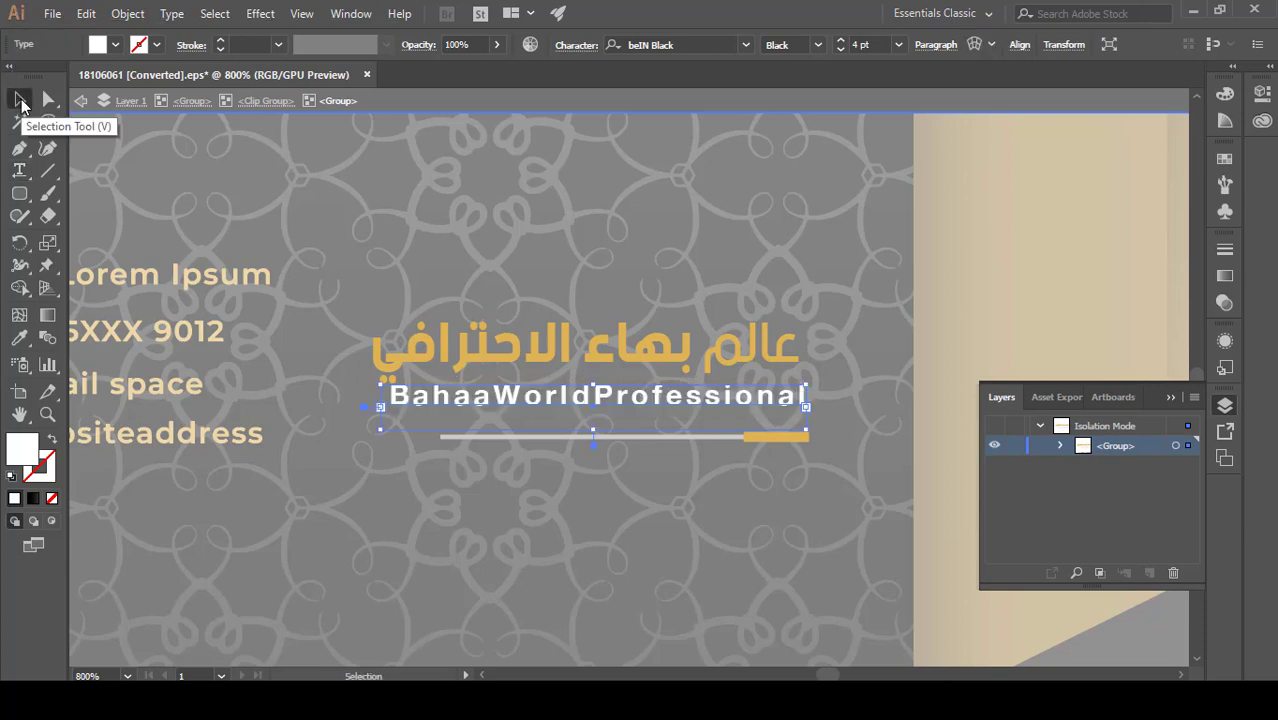
key(Down)
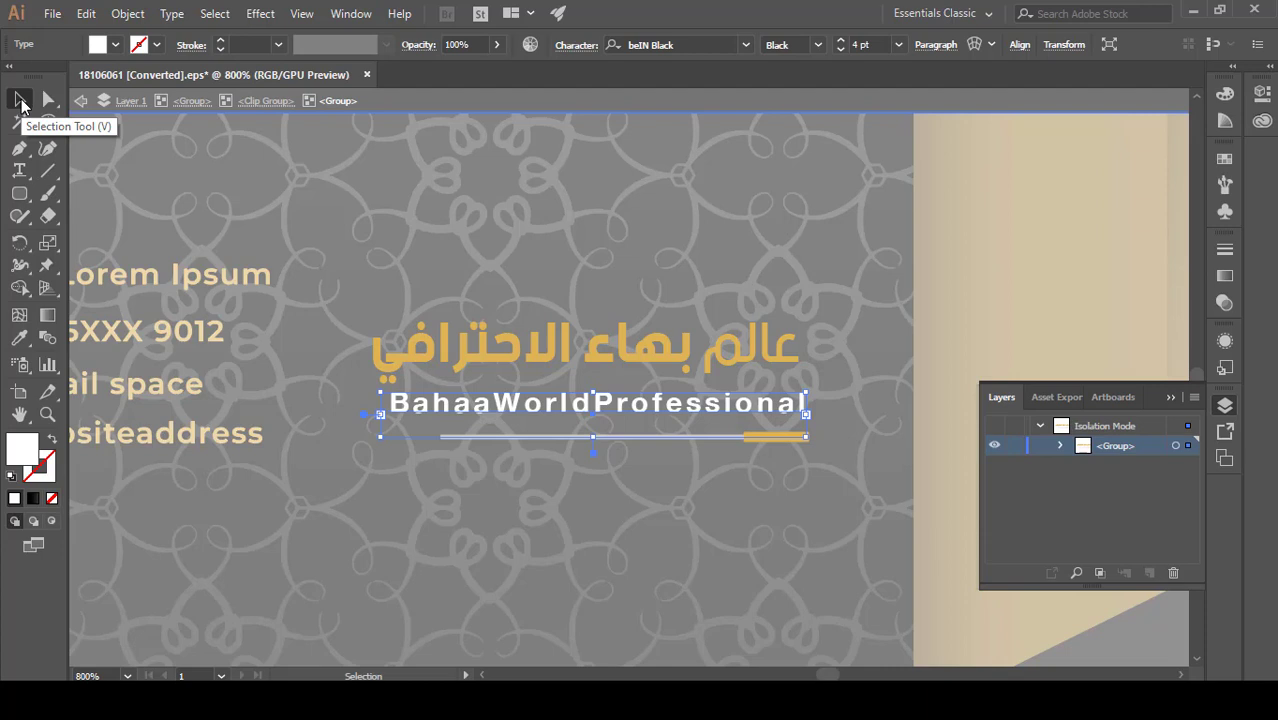
click(585, 437)
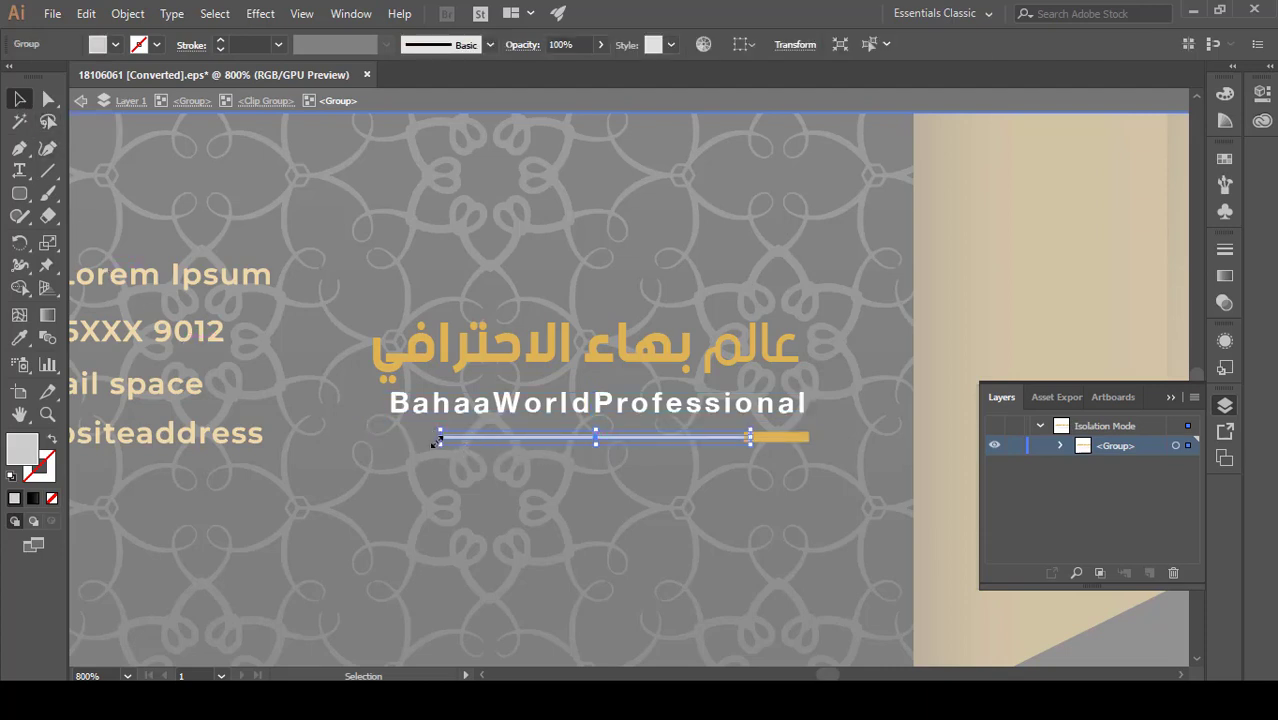
drag(439, 437, 380, 437)
click(443, 555)
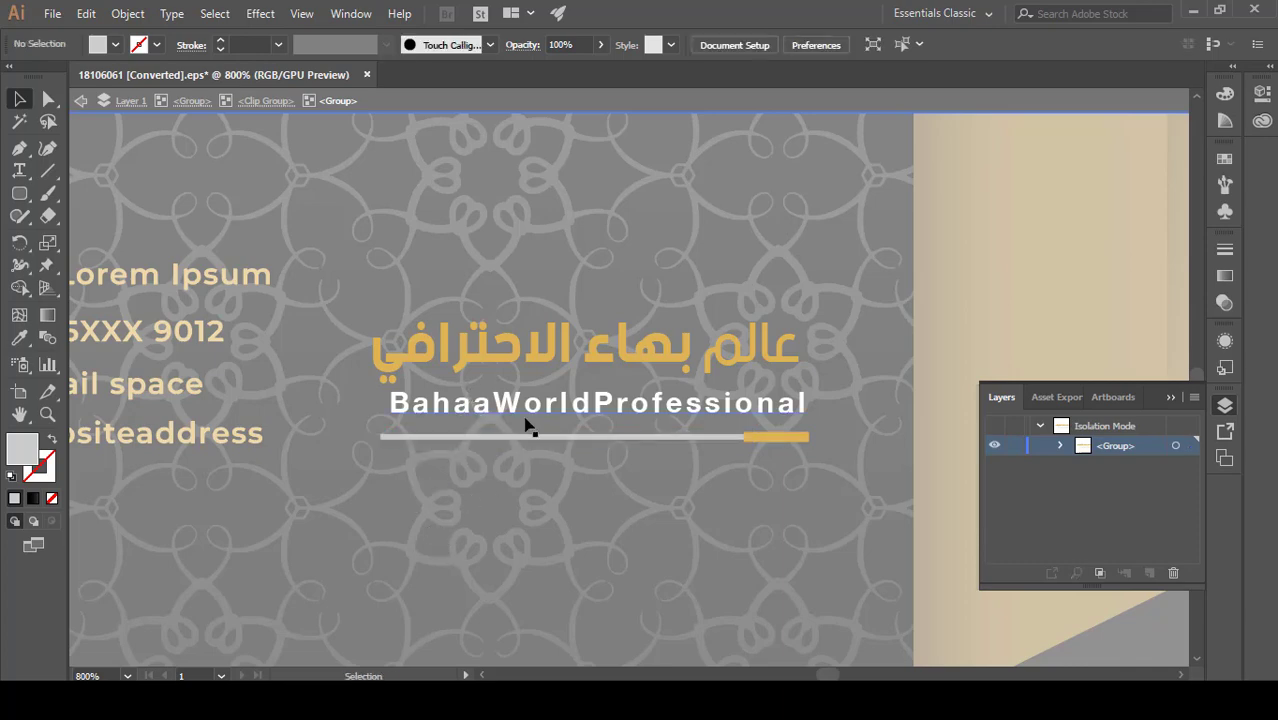
key(Escape)
- Review the edited horizontal gold and black cards and compare them with the two vertical card designs
key(ctrl+minus)
key(ctrl+minus)
key(ctrl+minus)
scroll(605, 340, up, 5)
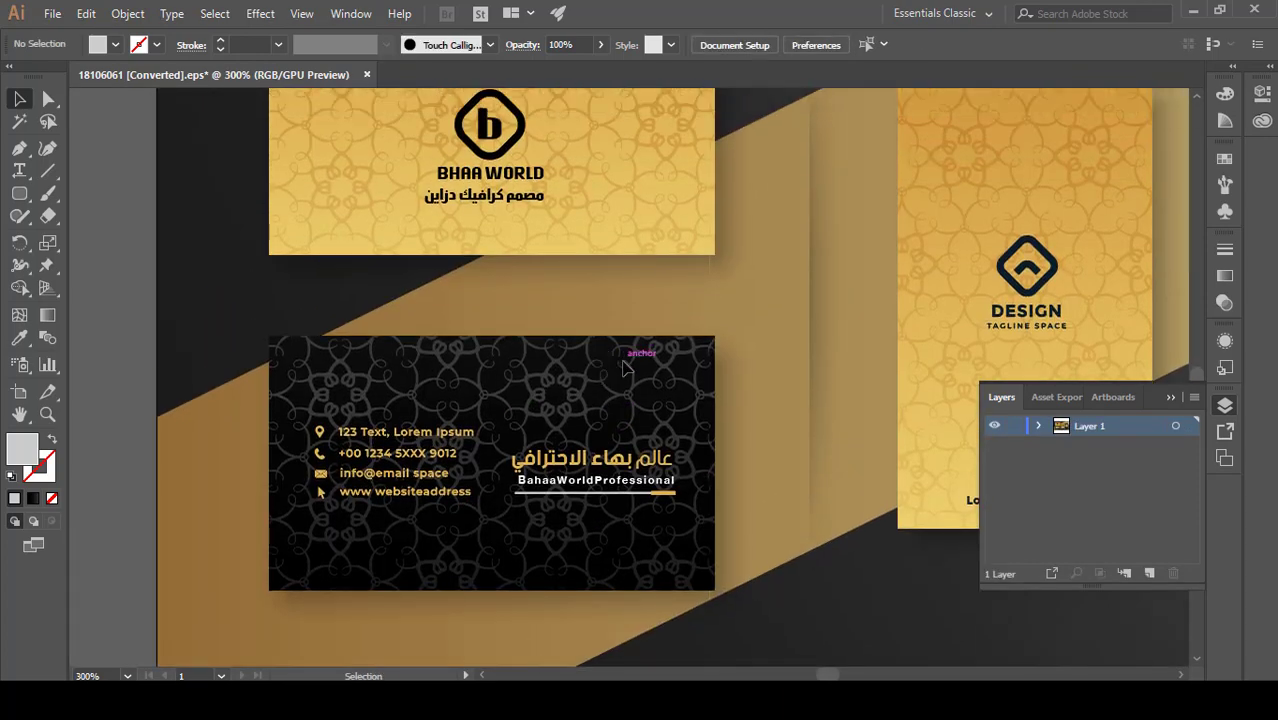
scroll(550, 355, up, 1)
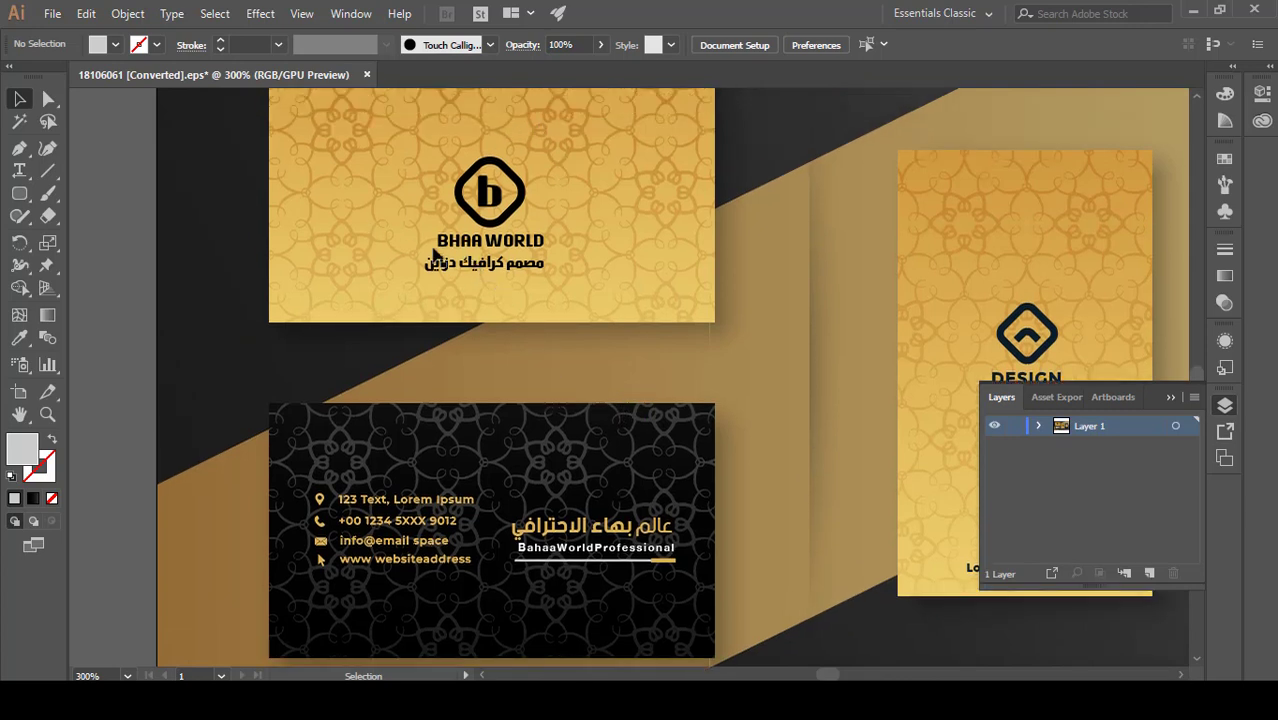
scroll(499, 280, down, 2)
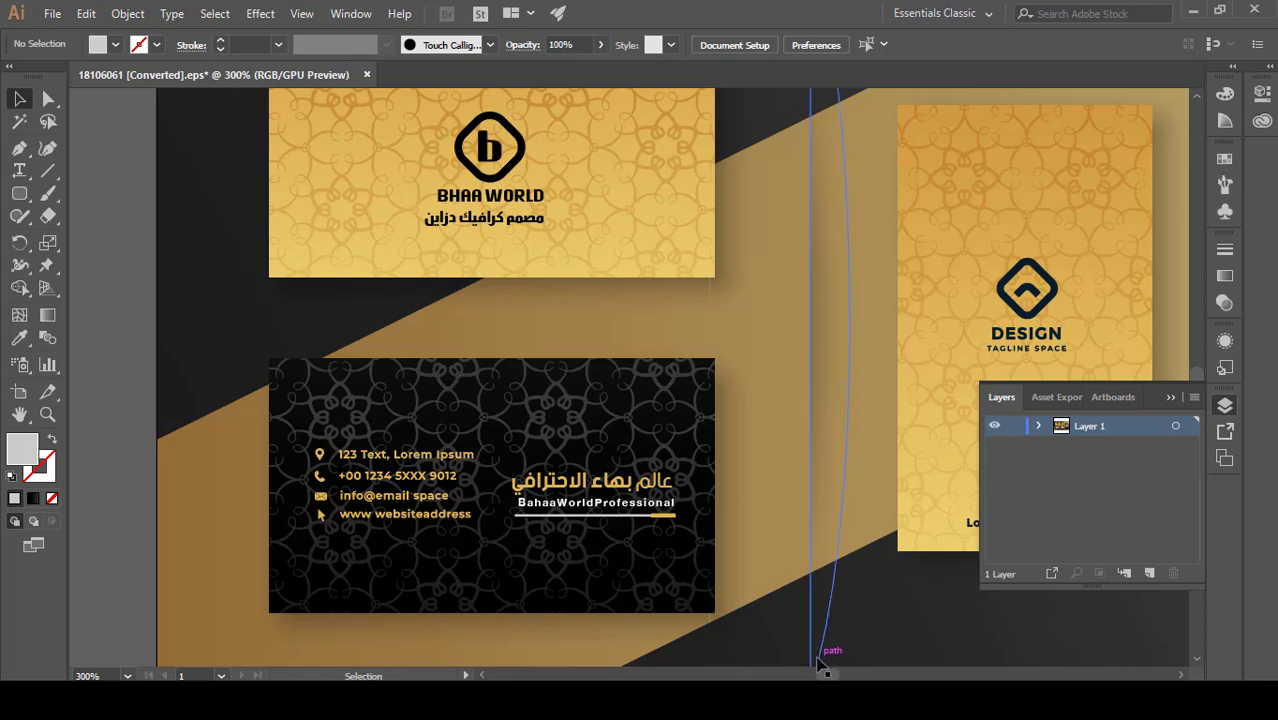
drag(827, 675, 836, 675)
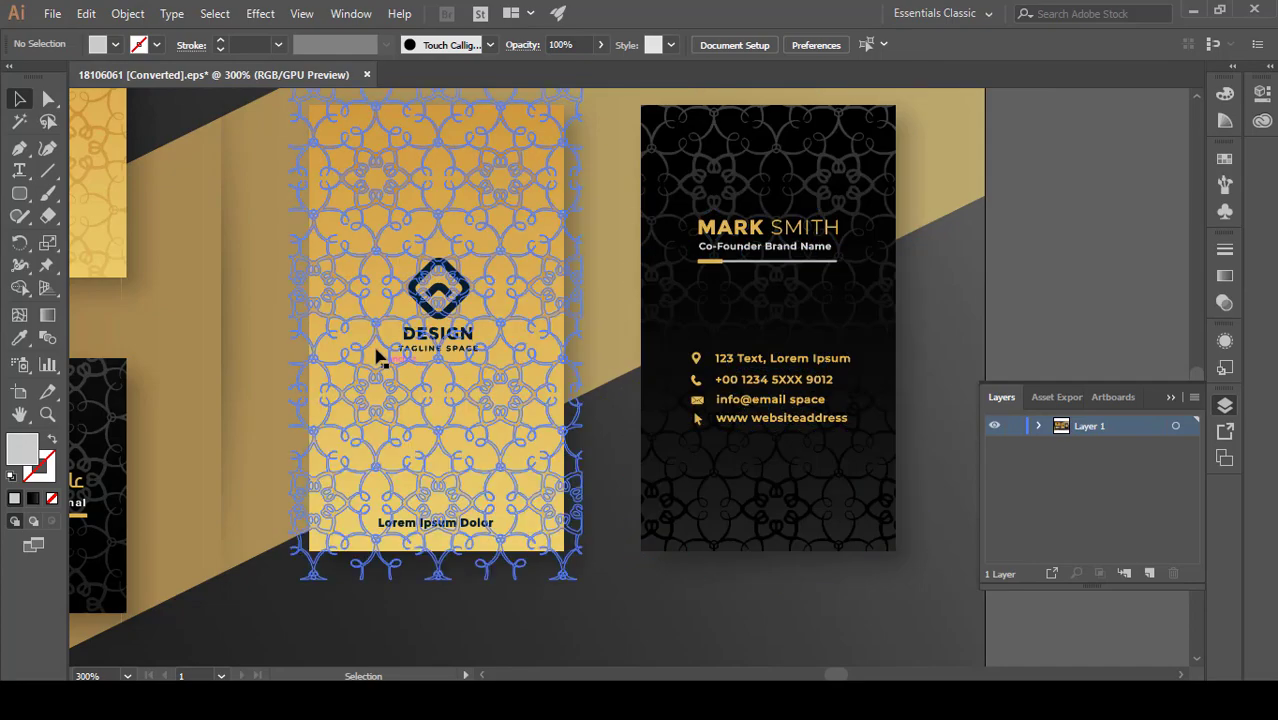
mouse_move(836, 676)
mouse_down()
mouse_move(812, 678)
mouse_move(826, 677)
mouse_up()
scroll(325, 394, up, 2)
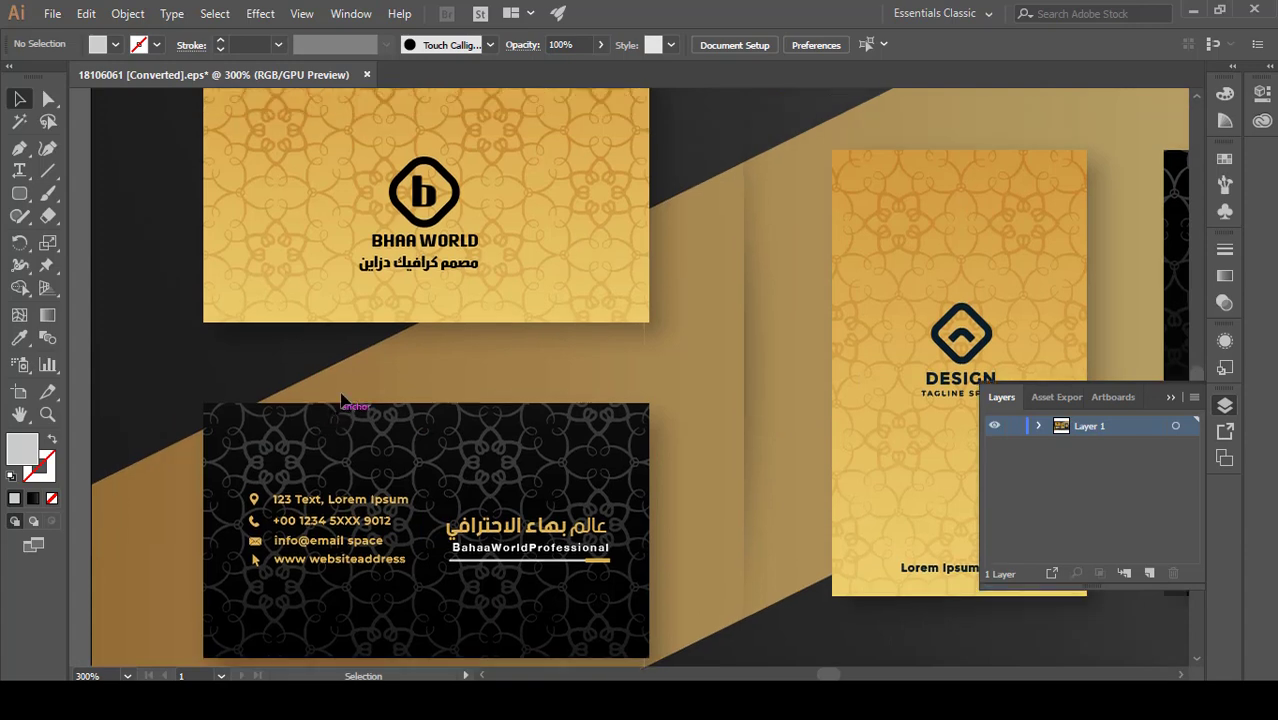